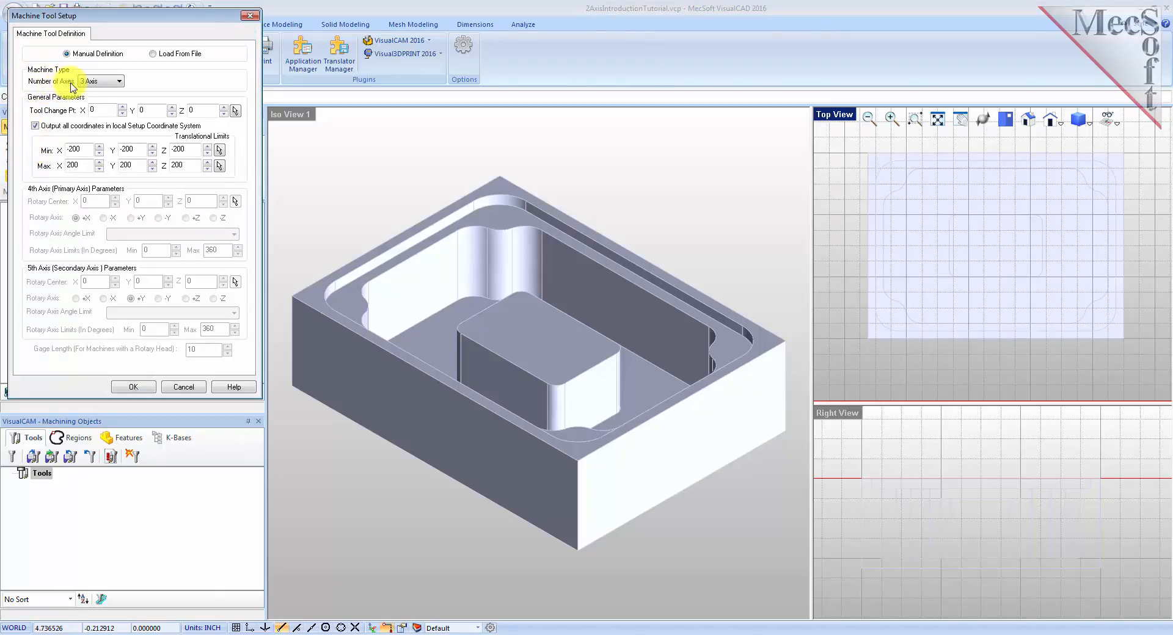
# Set the machine type to 3 axes and accept the machine tool setup.
pyautogui.click(103, 81)
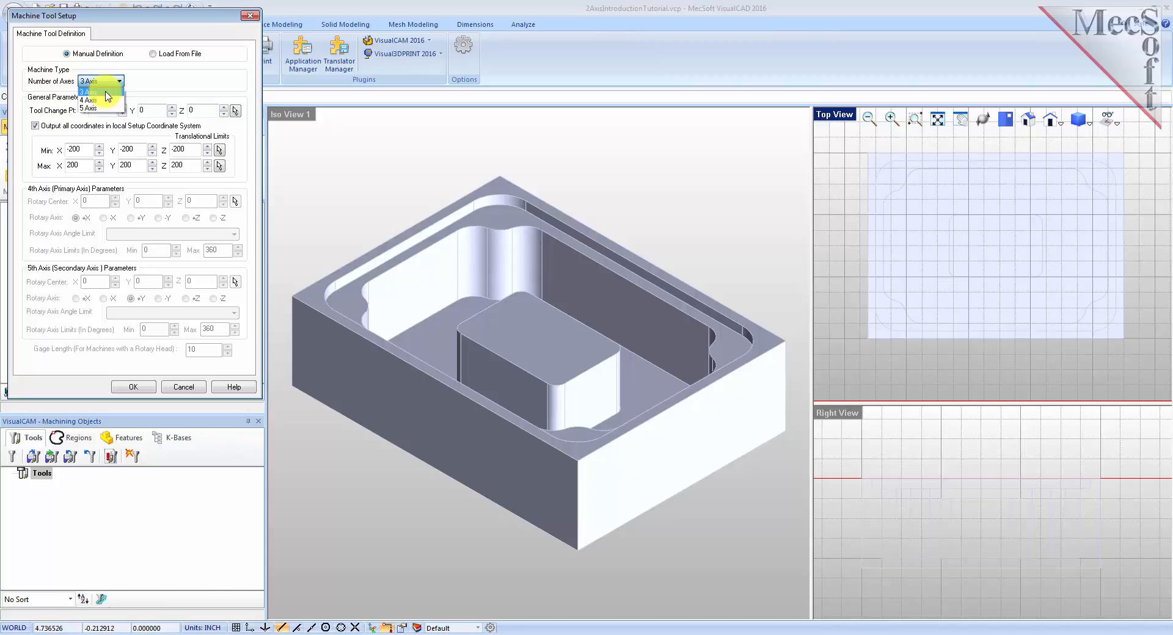
pyautogui.click(107, 92)
pyautogui.click(134, 389)
# Set the post-processor to Haas with the .nc posted file extension.
pyautogui.click(48, 223)
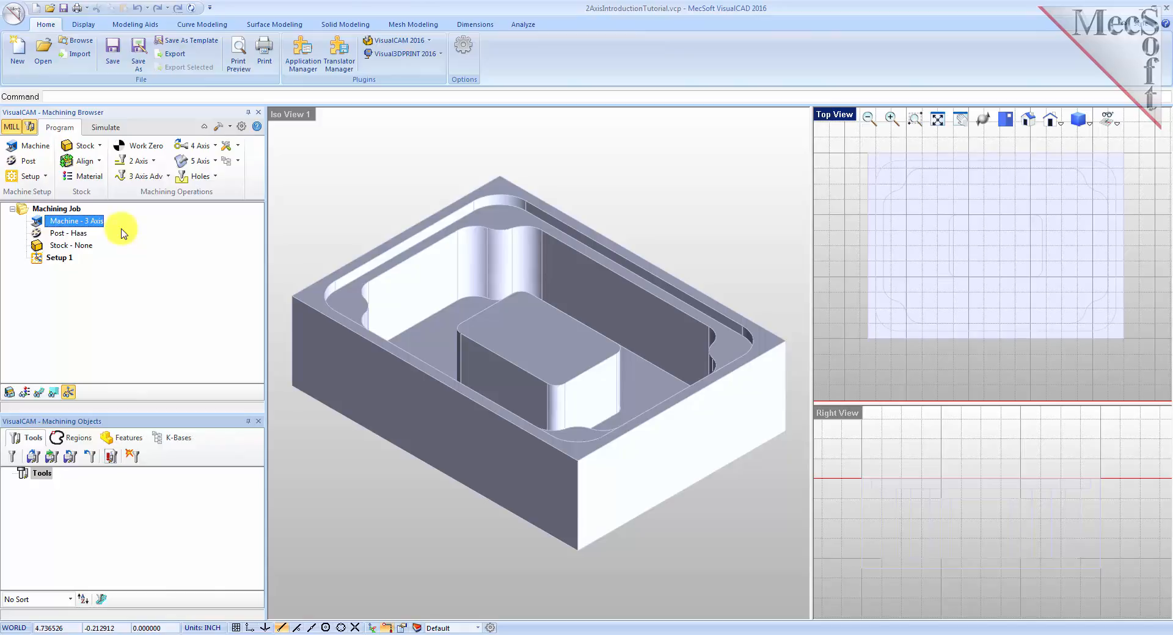
pyautogui.click(31, 163)
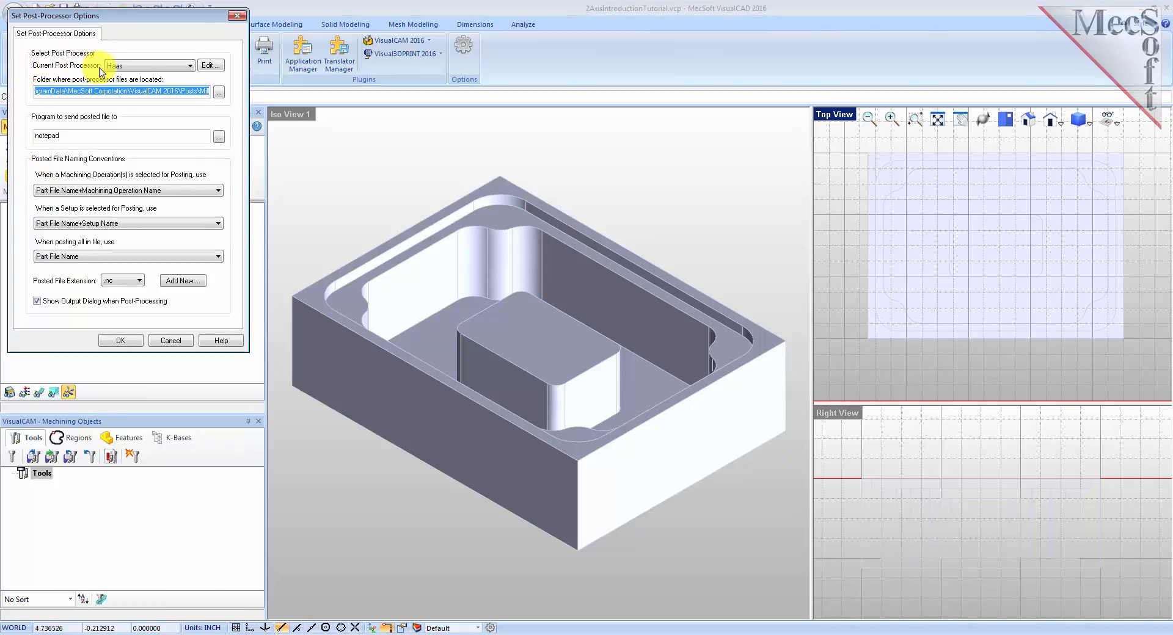
pyautogui.click(190, 66)
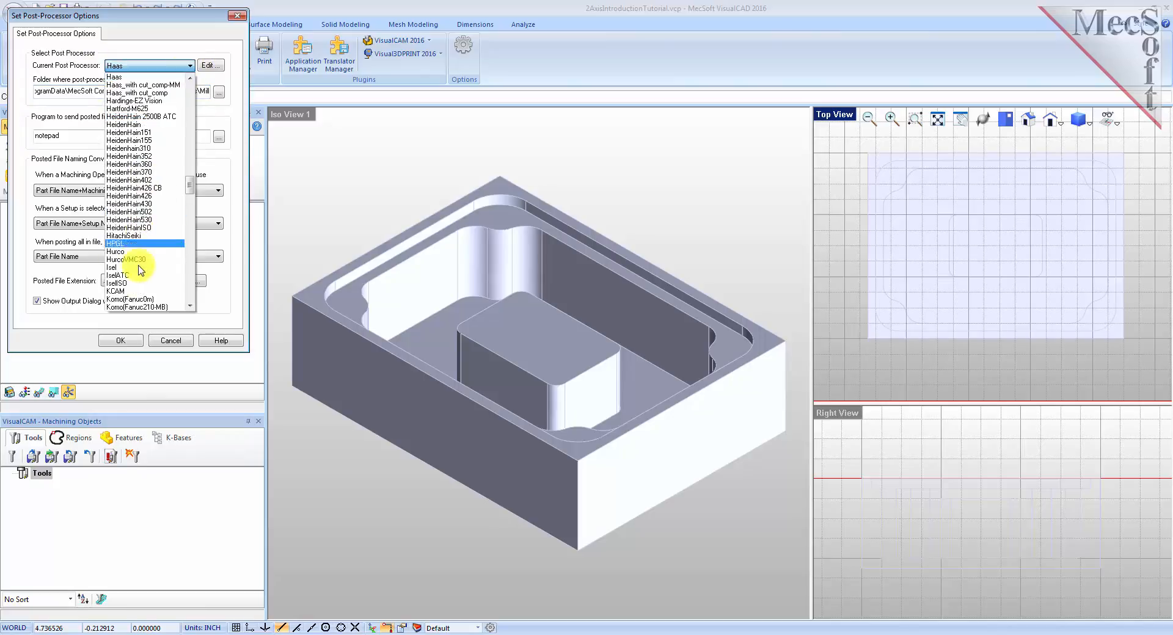
pyautogui.click(140, 77)
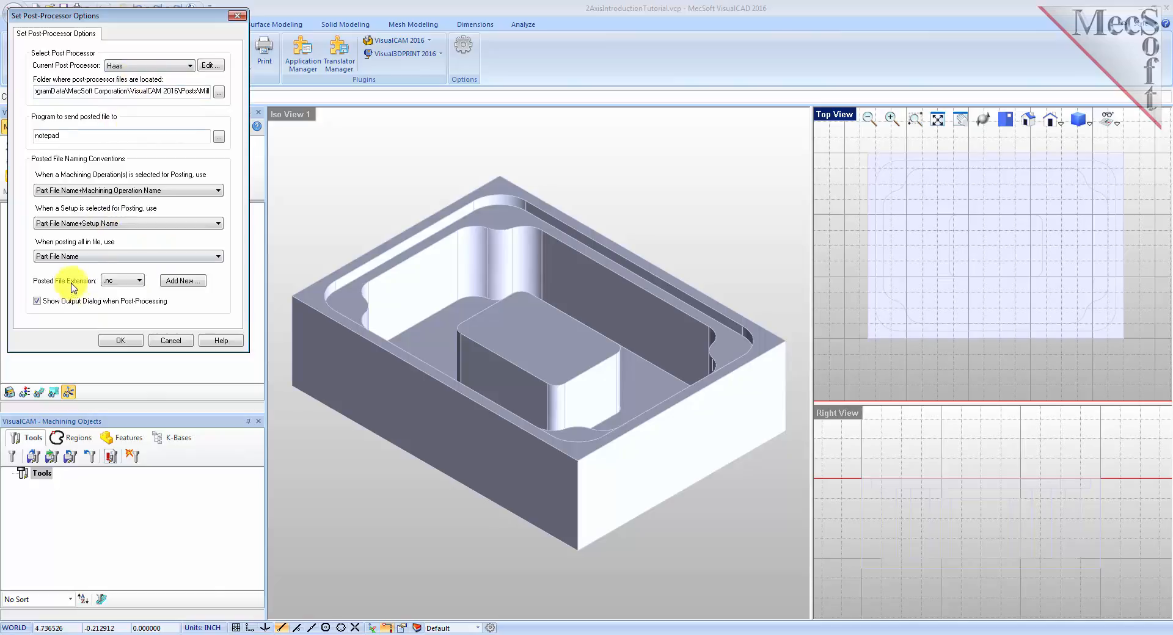
pyautogui.click(141, 281)
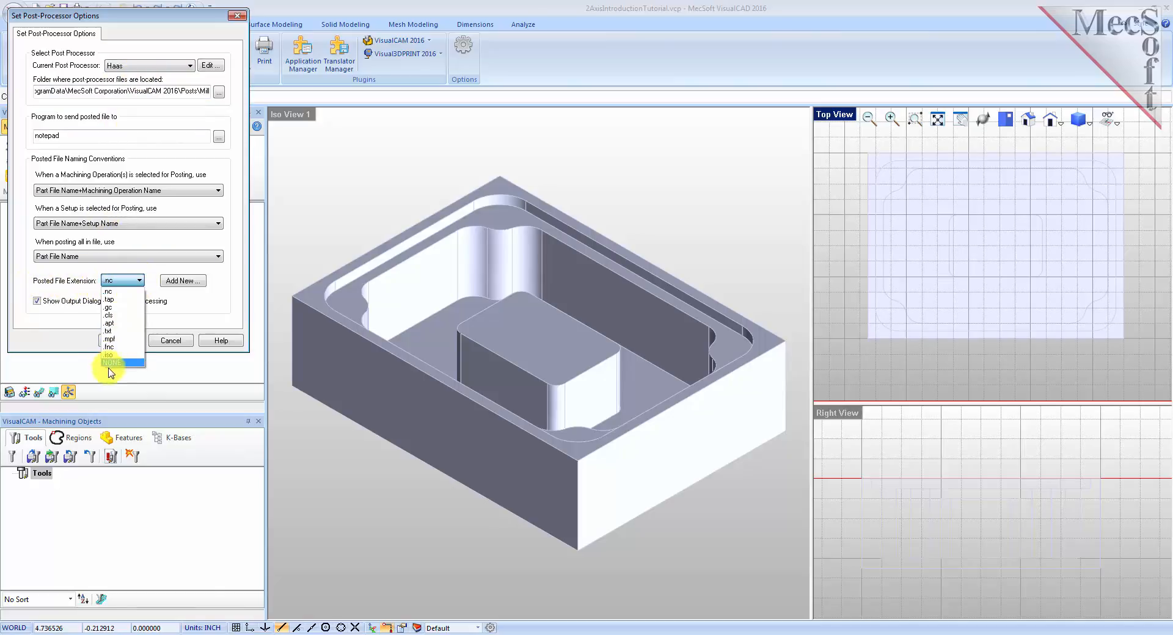
pyautogui.click(115, 292)
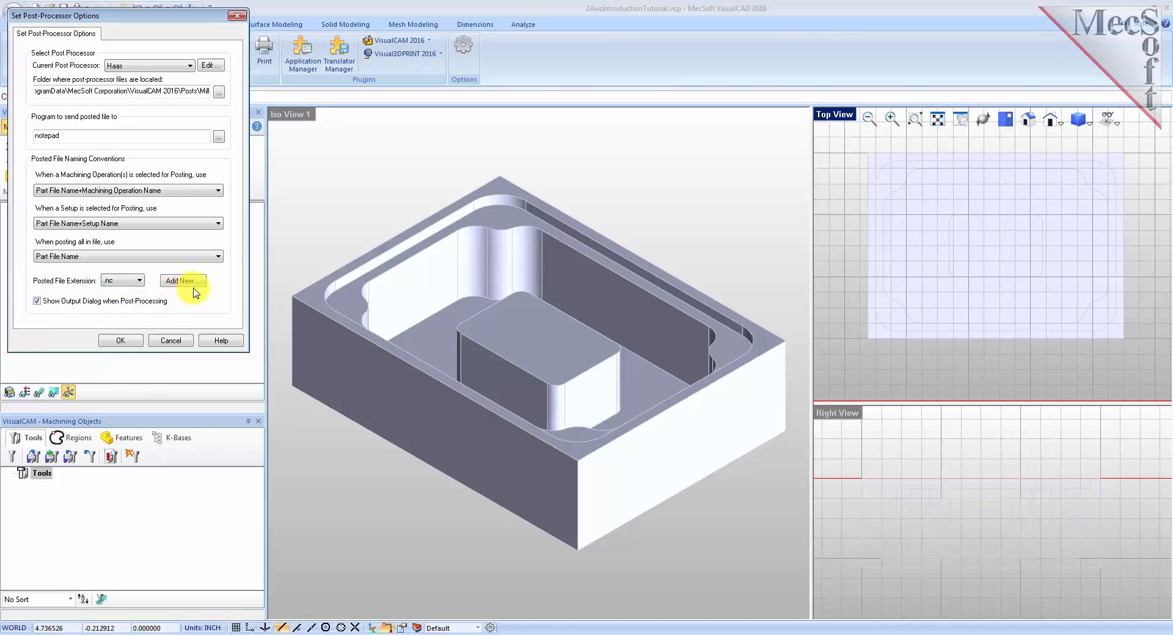
pyautogui.click(120, 341)
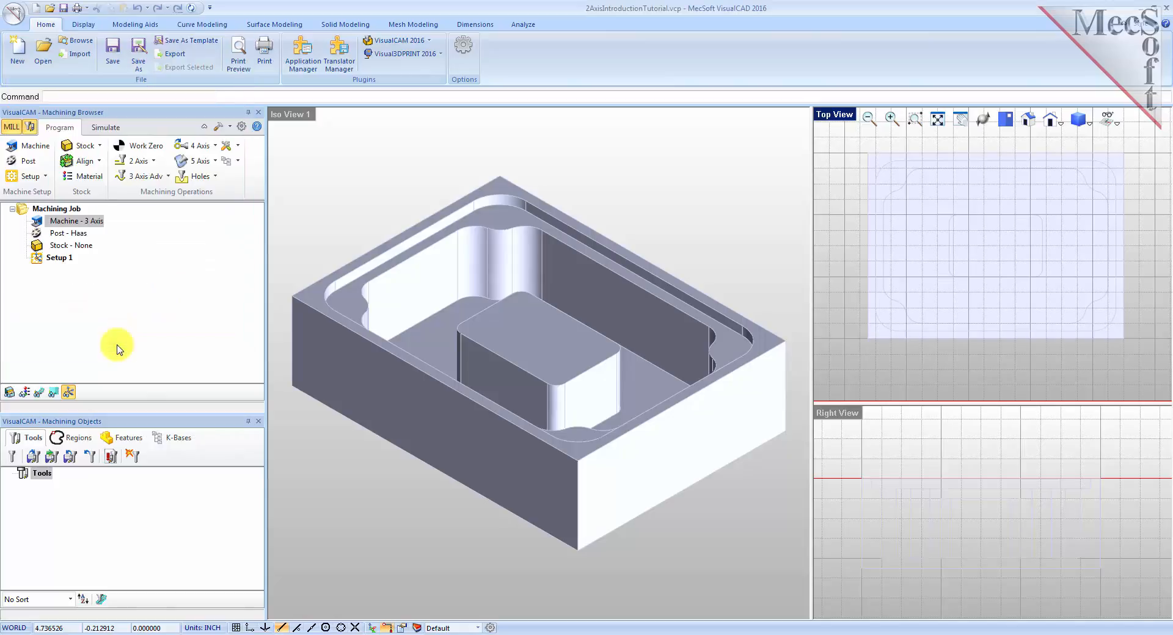
# Examine the machining job entries and the part in the viewport.
pyautogui.click(37, 233)
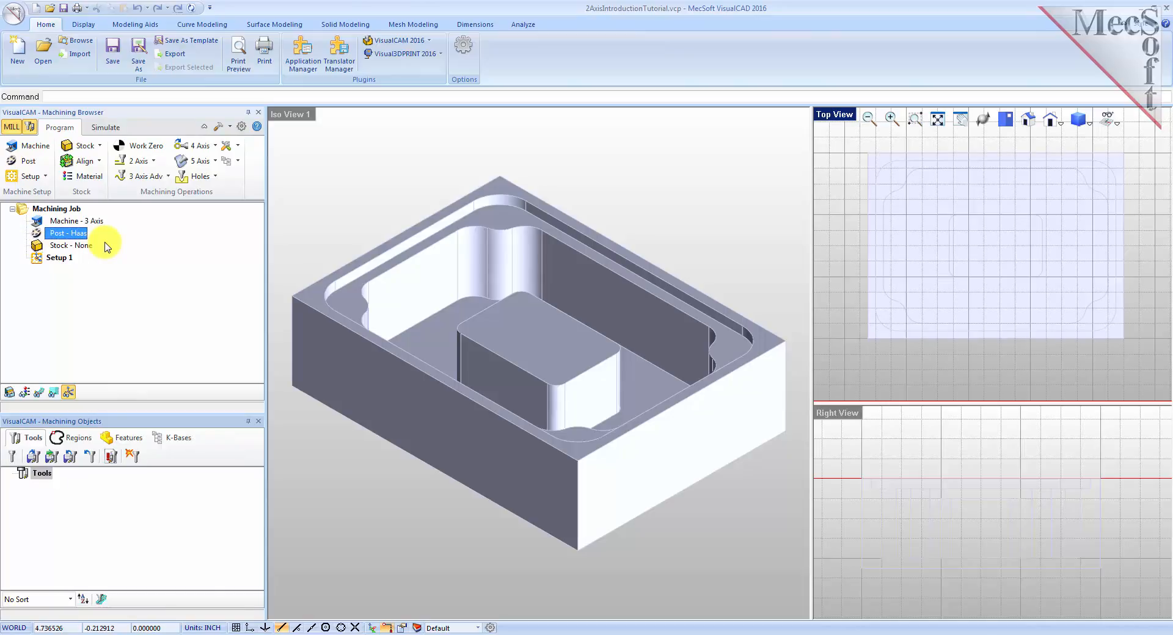
pyautogui.click(38, 258)
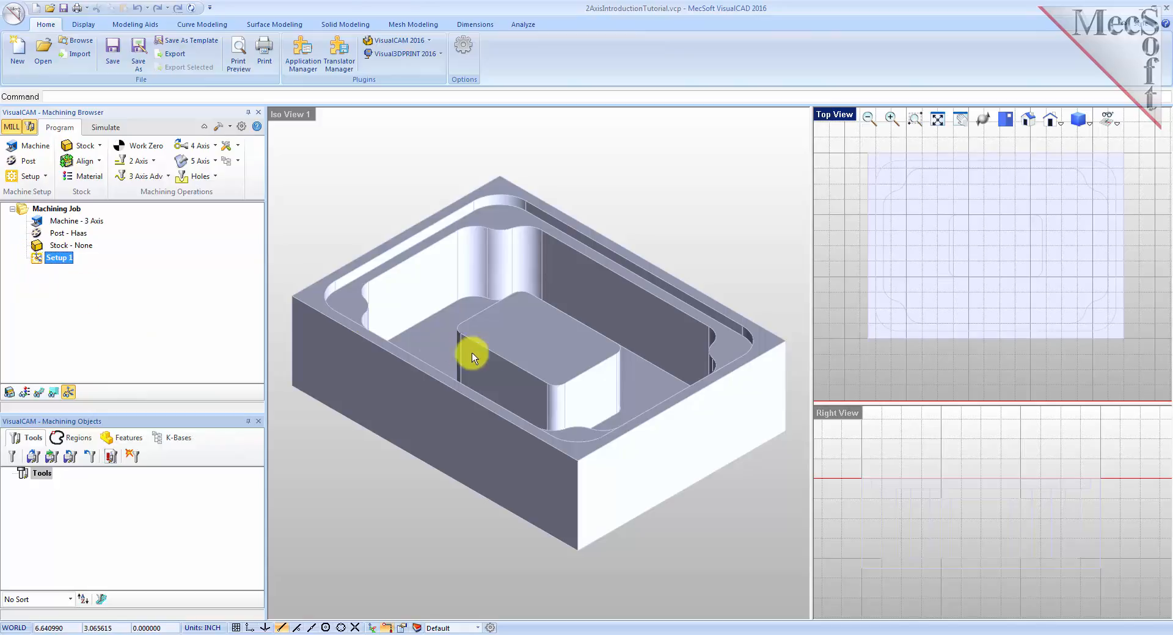
pyautogui.click(660, 240)
pyautogui.scroll(-5, 513, 373)
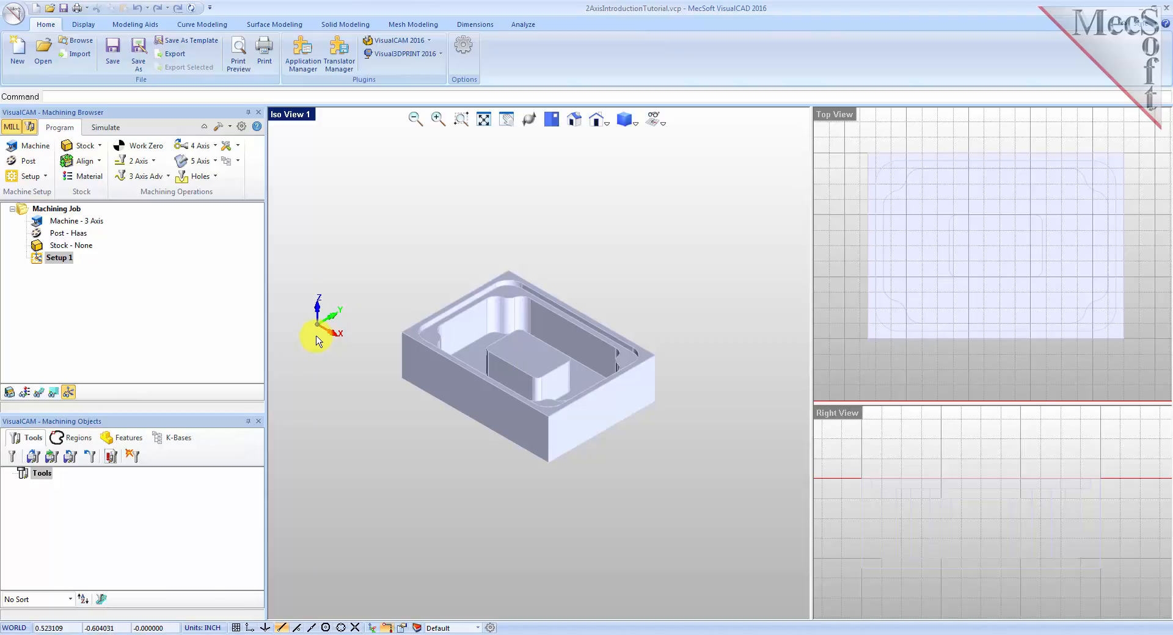
pyautogui.moveTo(578, 457)
pyautogui.mouseDown(button='middle')
pyautogui.moveTo(526, 459)
pyautogui.moveTo(594, 463)
pyautogui.moveTo(577, 441)
pyautogui.mouseUp(button='middle')
pyautogui.scroll(3, 496, 394)
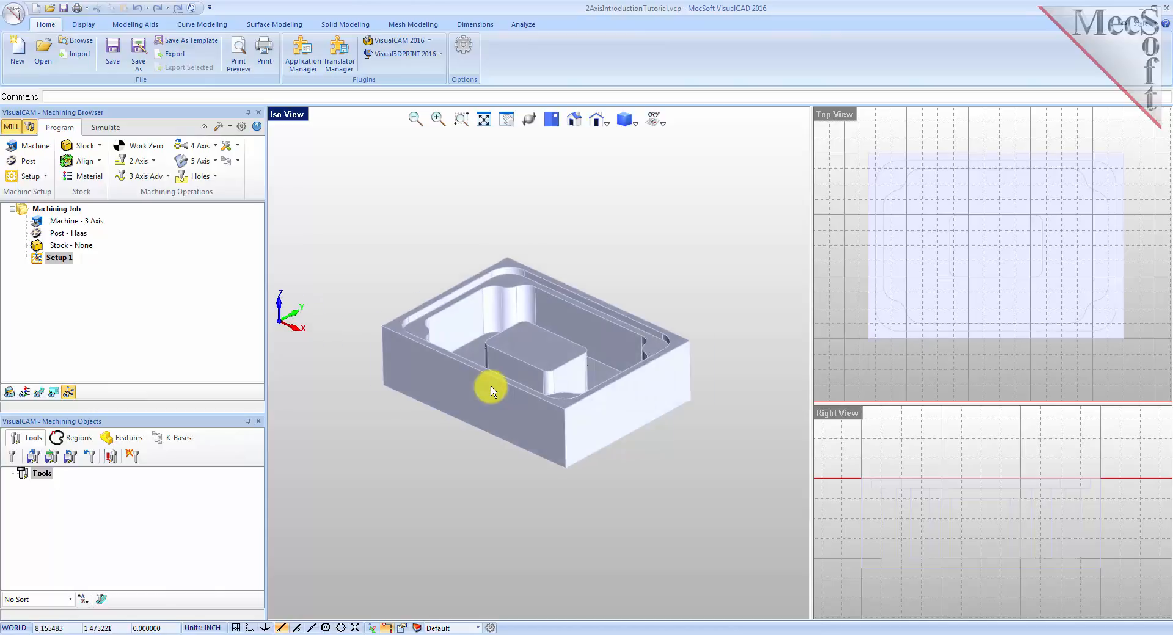
pyautogui.scroll(1, 595, 204)
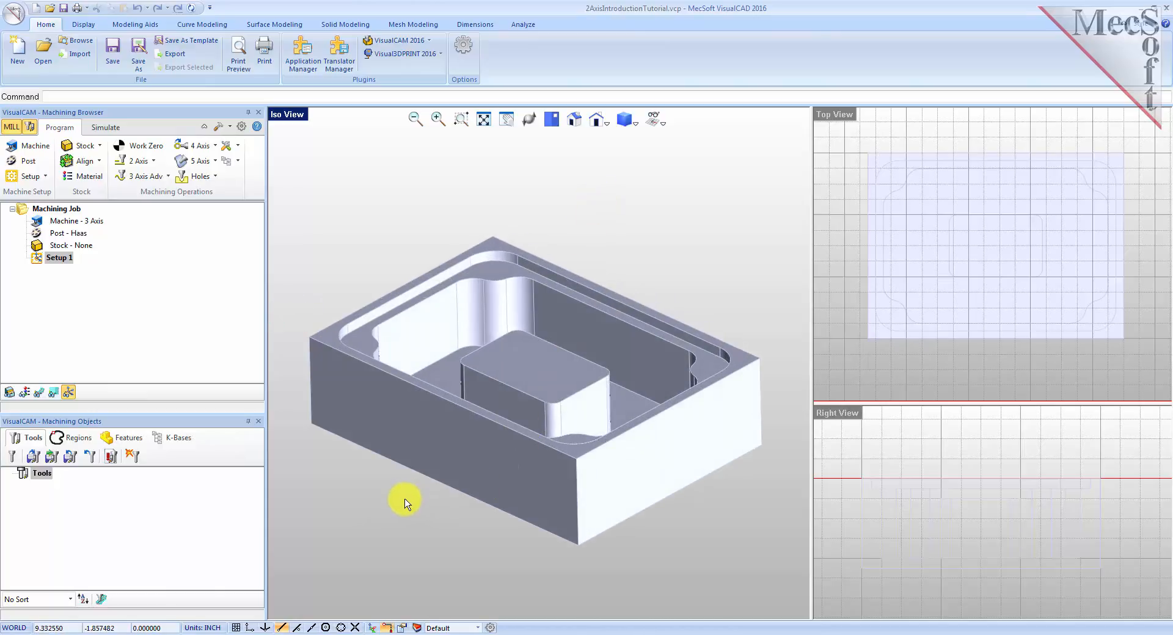
# Create a box stock from the model bounding box with a height of 2.5.
pyautogui.click(100, 146)
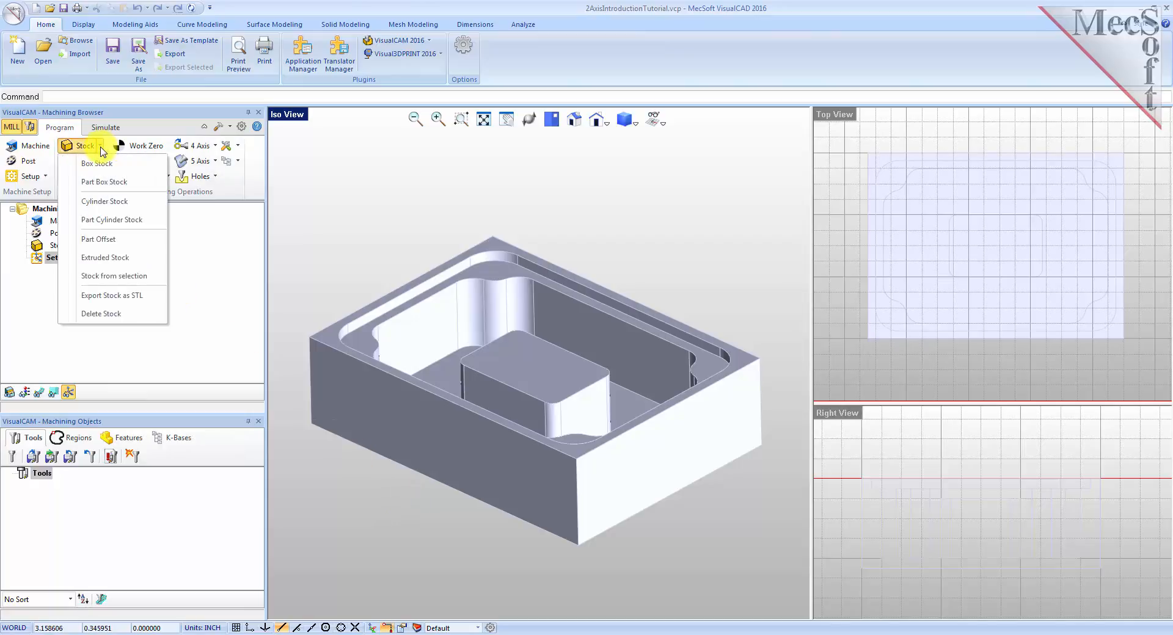
pyautogui.click(130, 169)
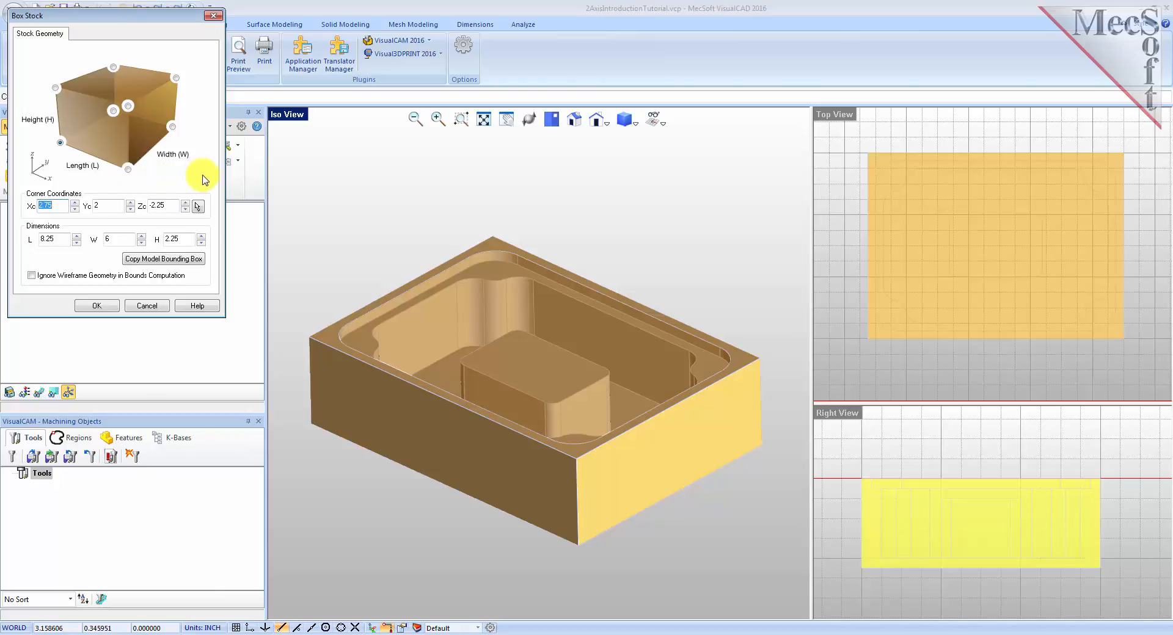
pyautogui.click(174, 264)
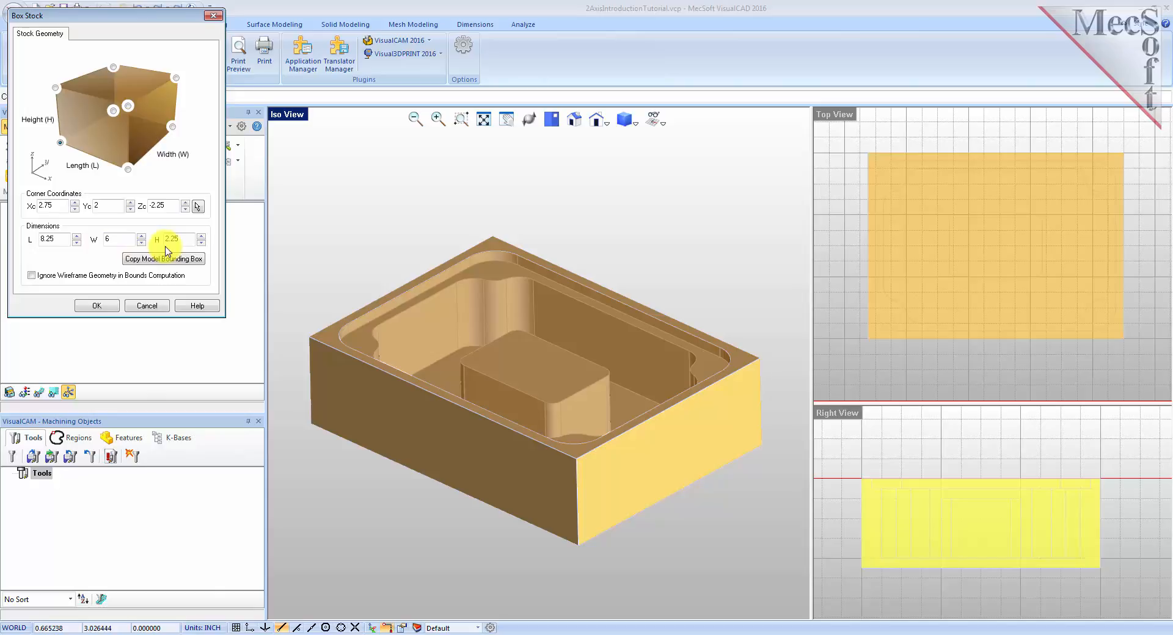
pyautogui.moveTo(184, 239); pyautogui.dragTo(145, 239)
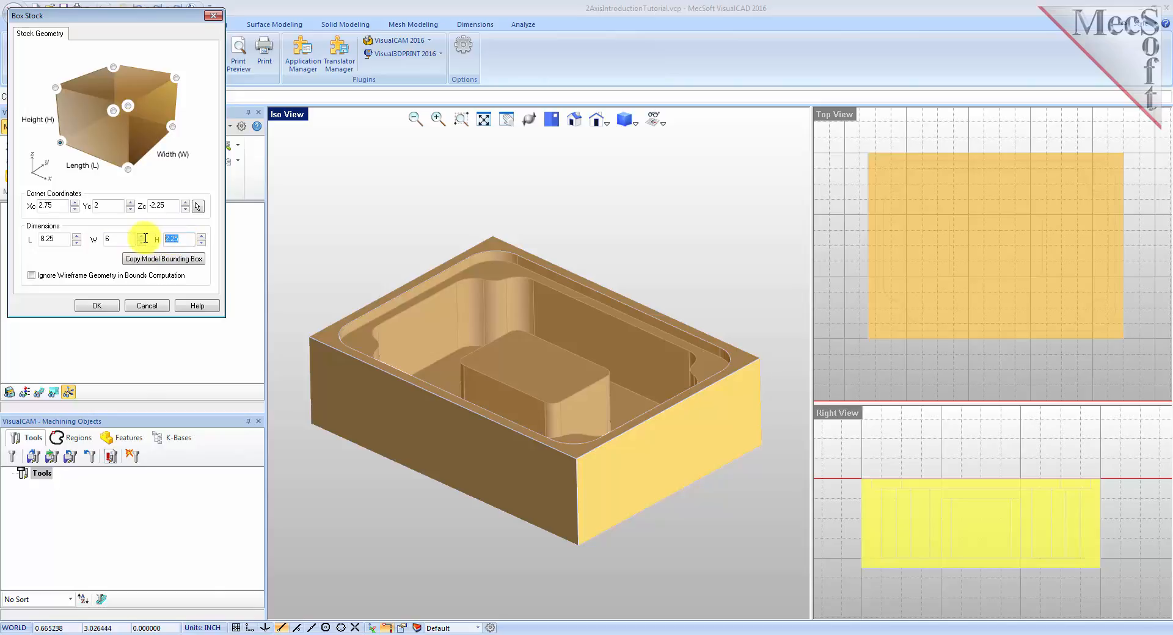
pyautogui.write('2.5')
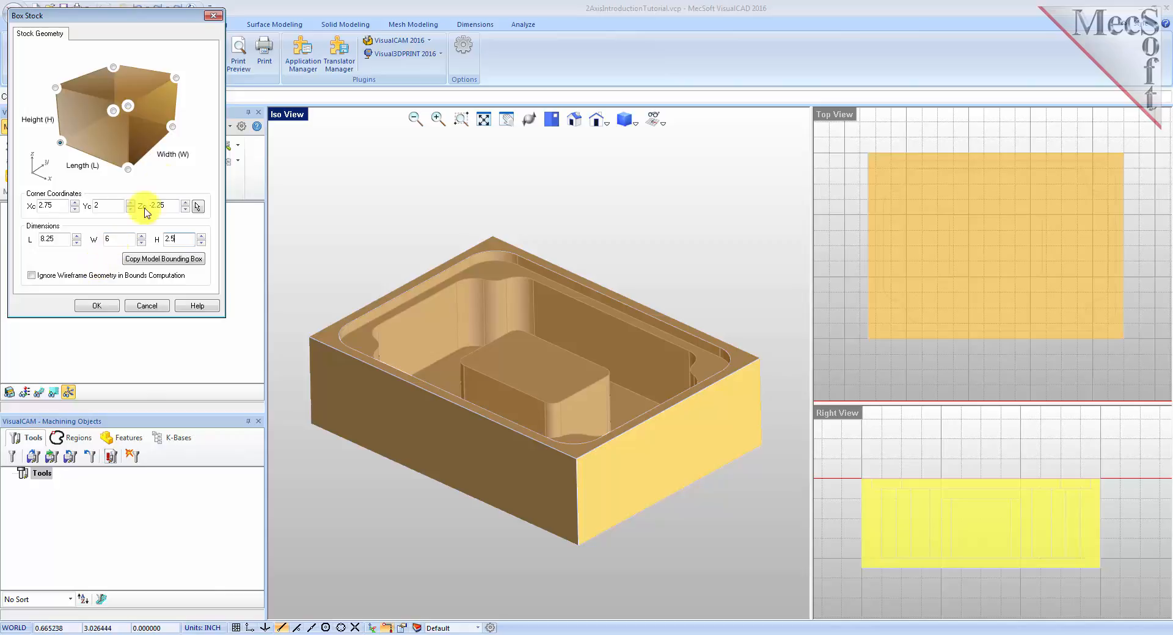
pyautogui.click(60, 144)
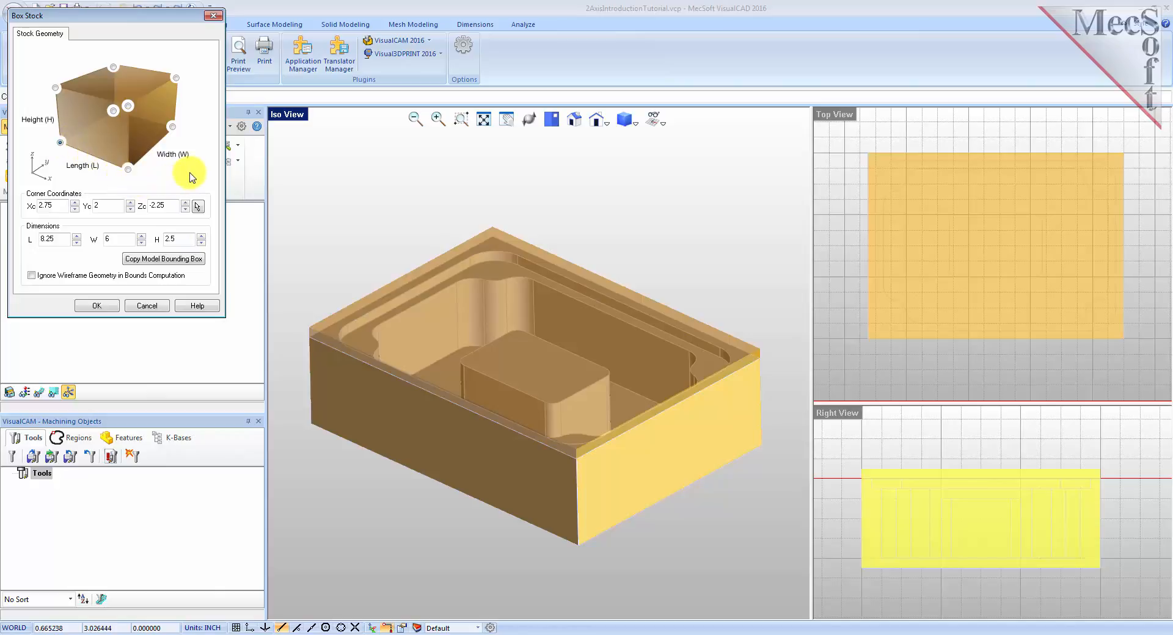
pyautogui.click(97, 308)
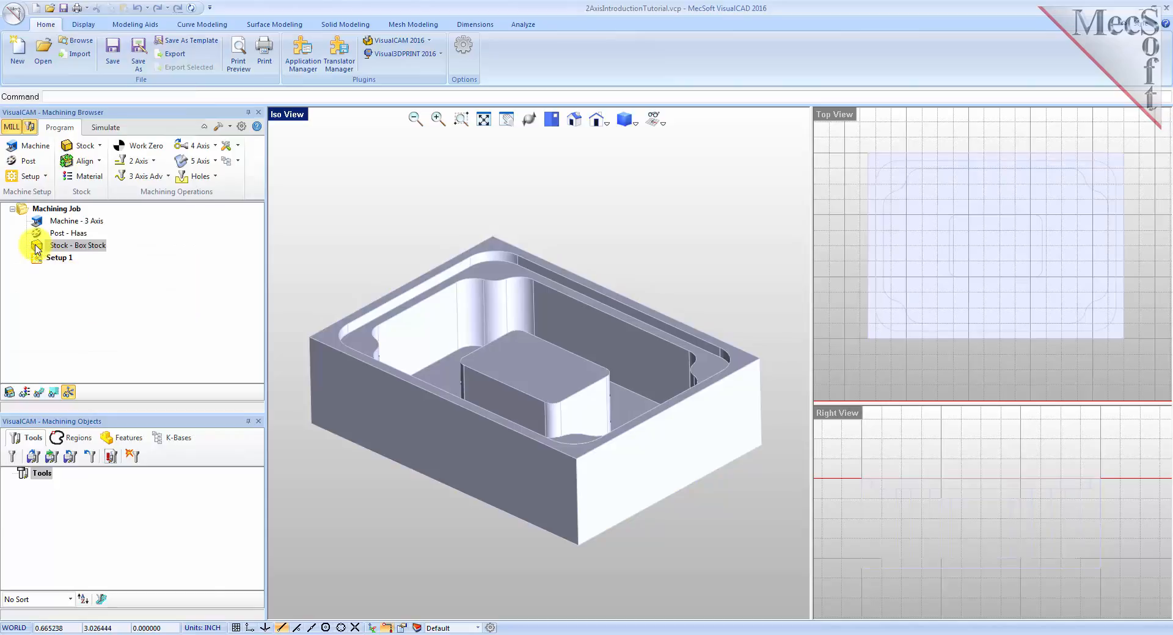
# Toggle the stock's visibility so the box stock is shown.
pyautogui.click(61, 246)
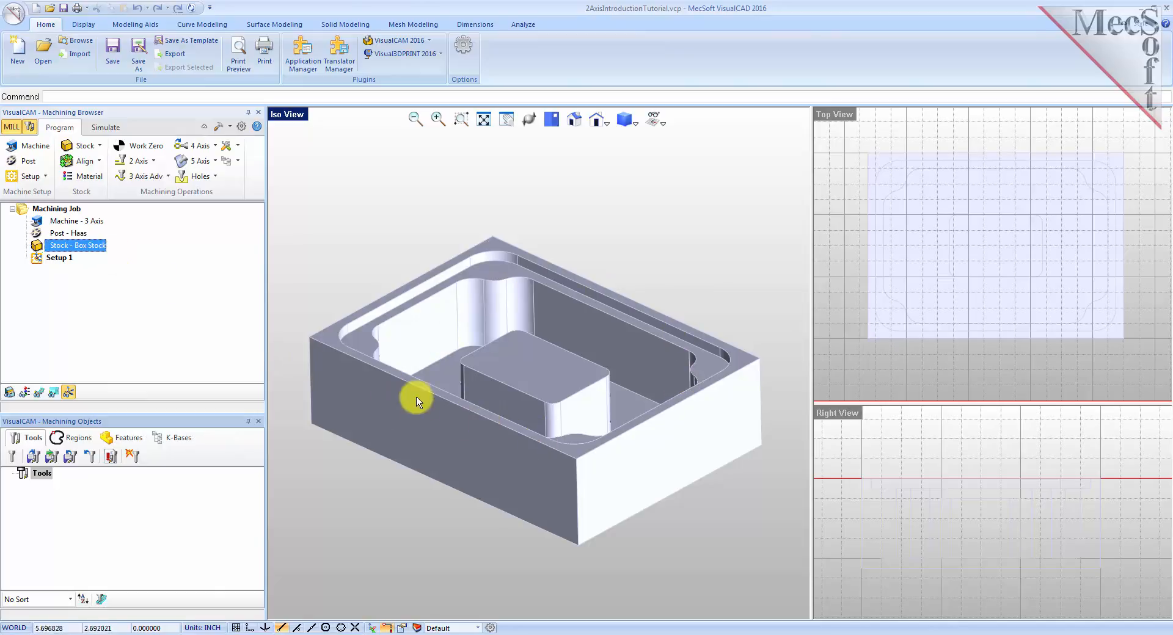
pyautogui.click(10, 392)
pyautogui.click(9, 392)
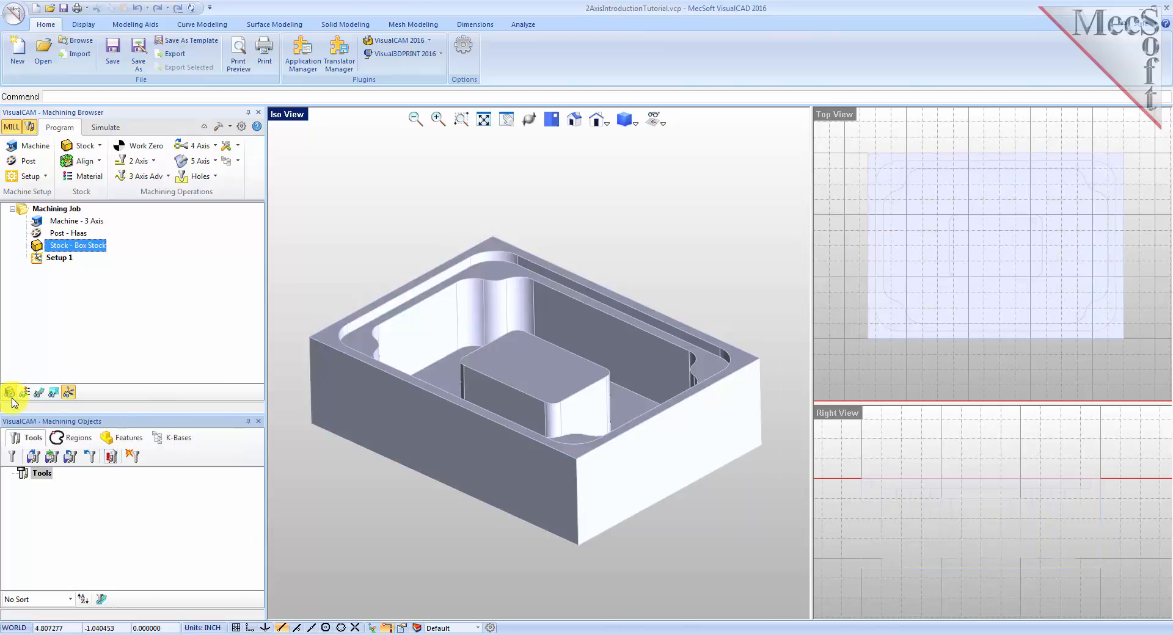
pyautogui.click(9, 392)
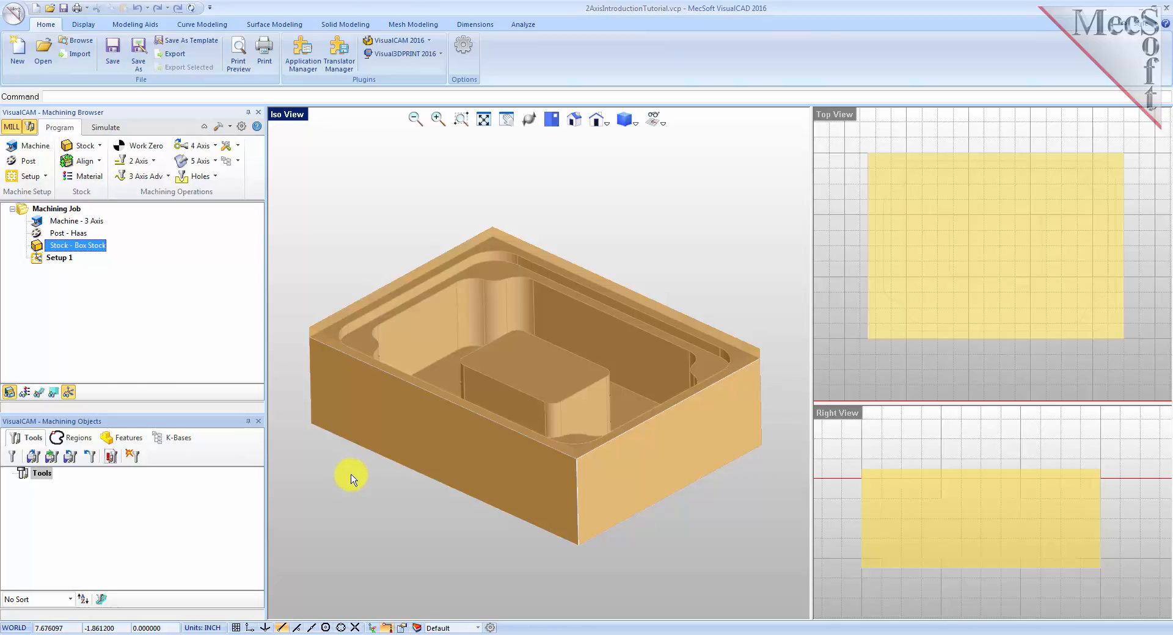
# Align the stock about the part with bottom Z alignment and center XY alignment.
pyautogui.click(99, 162)
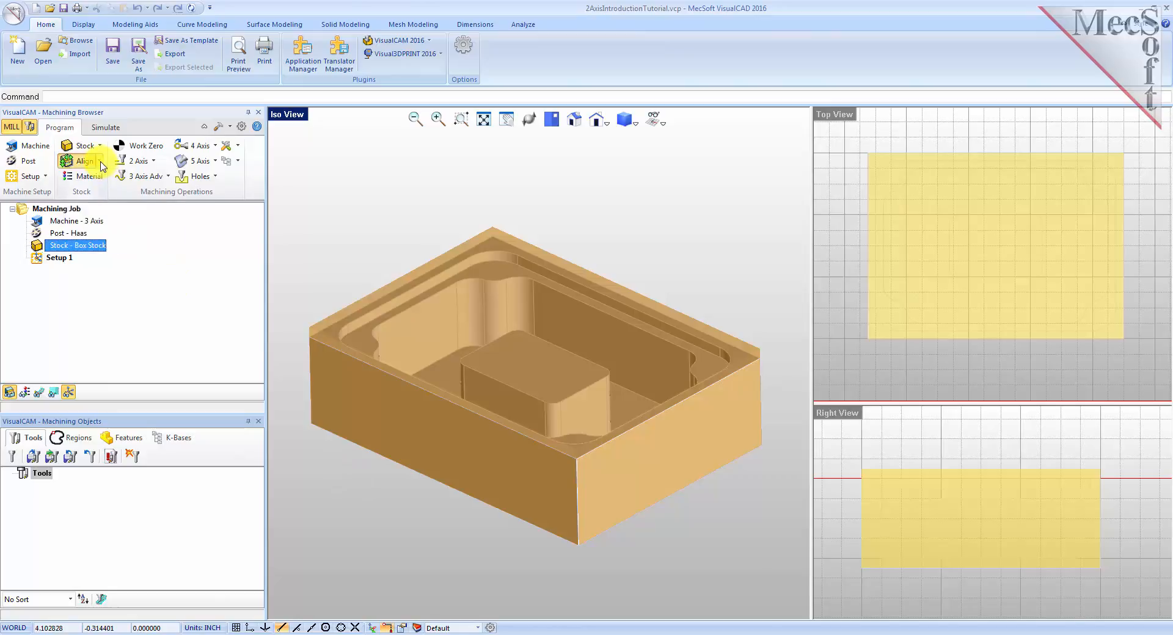
pyautogui.click(92, 204)
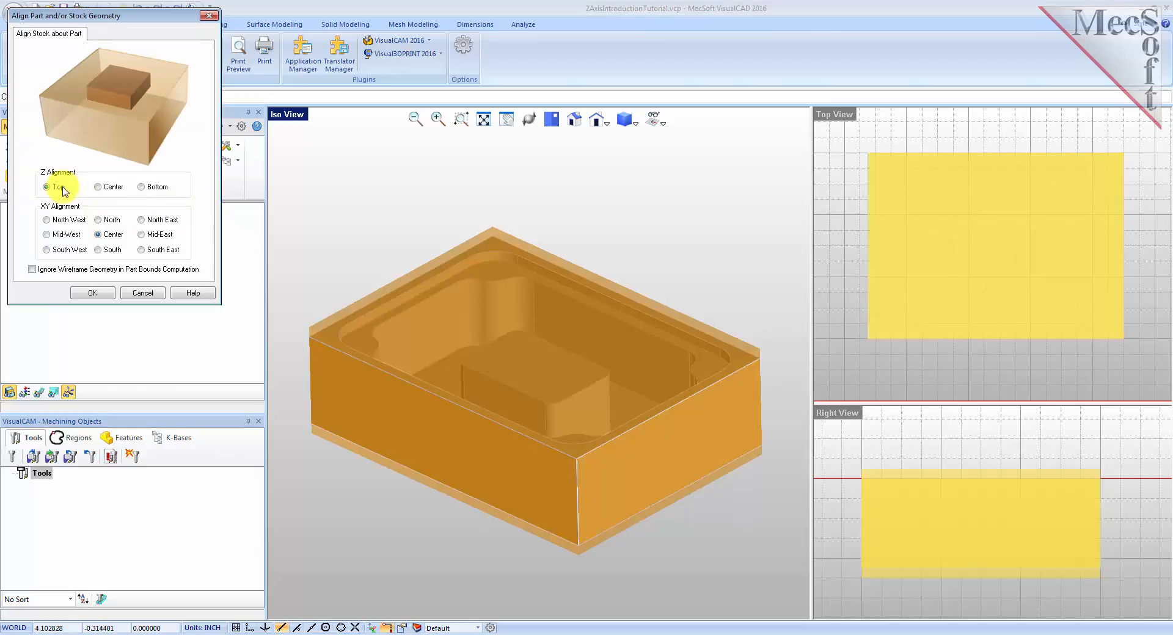
pyautogui.moveTo(485, 487); pyautogui.dragTo(504, 406, button='right')
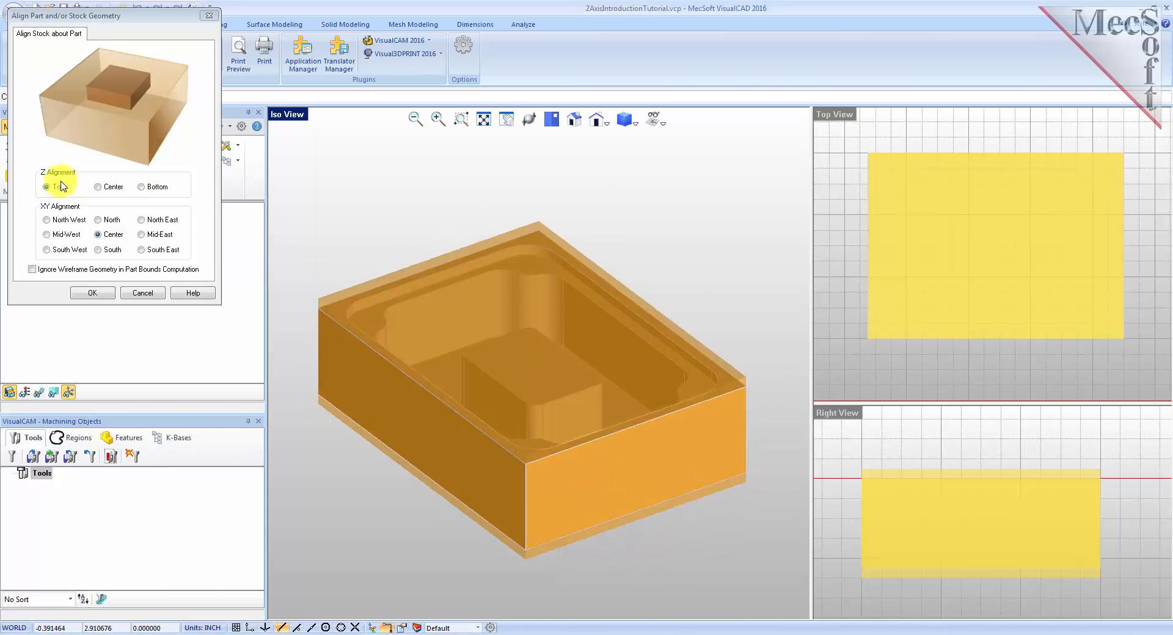
pyautogui.click(141, 189)
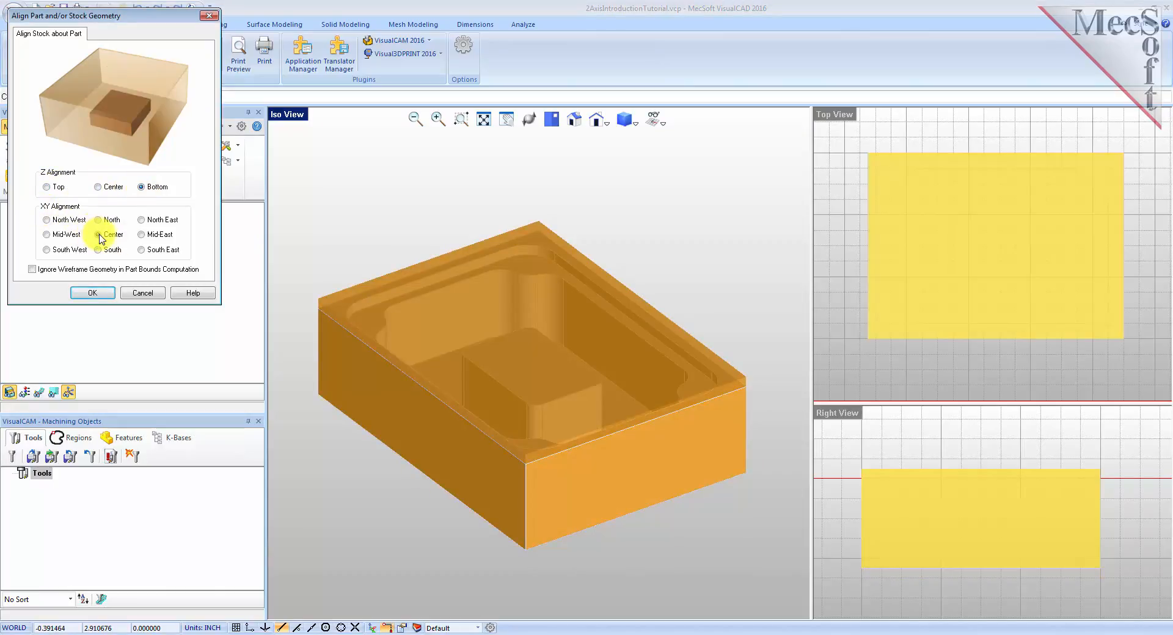
pyautogui.click(106, 297)
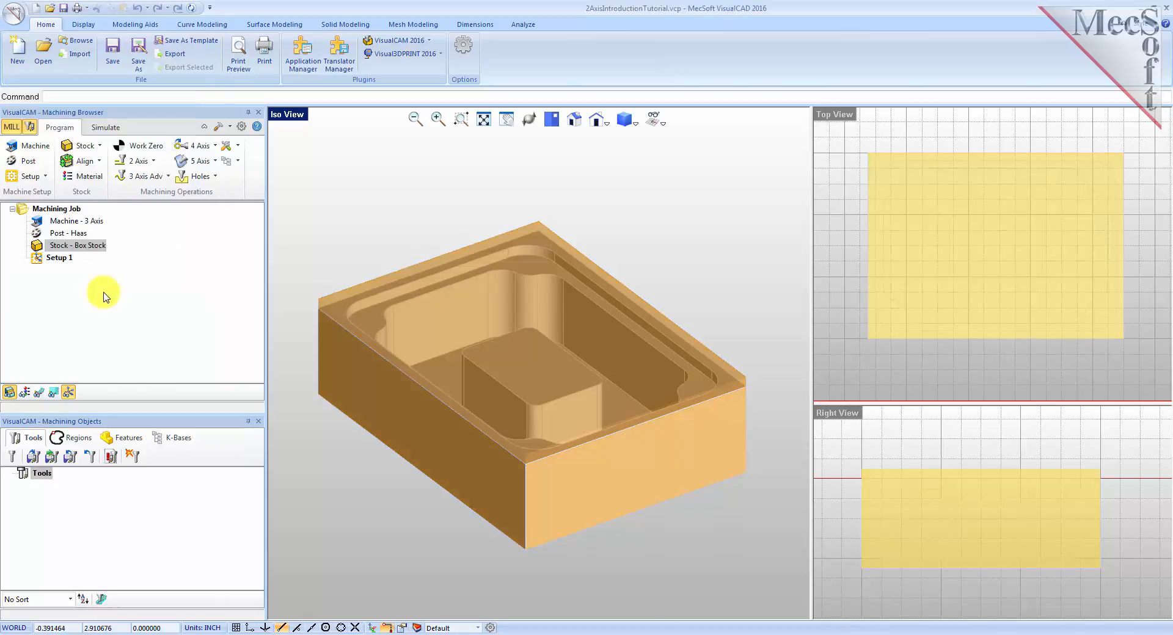
# Set the stock material to ALUMINUM - 6061.
pyautogui.moveTo(574, 516); pyautogui.dragTo(457, 429, button='right')
pyautogui.moveTo(539, 382); pyautogui.dragTo(556, 421, button='right')
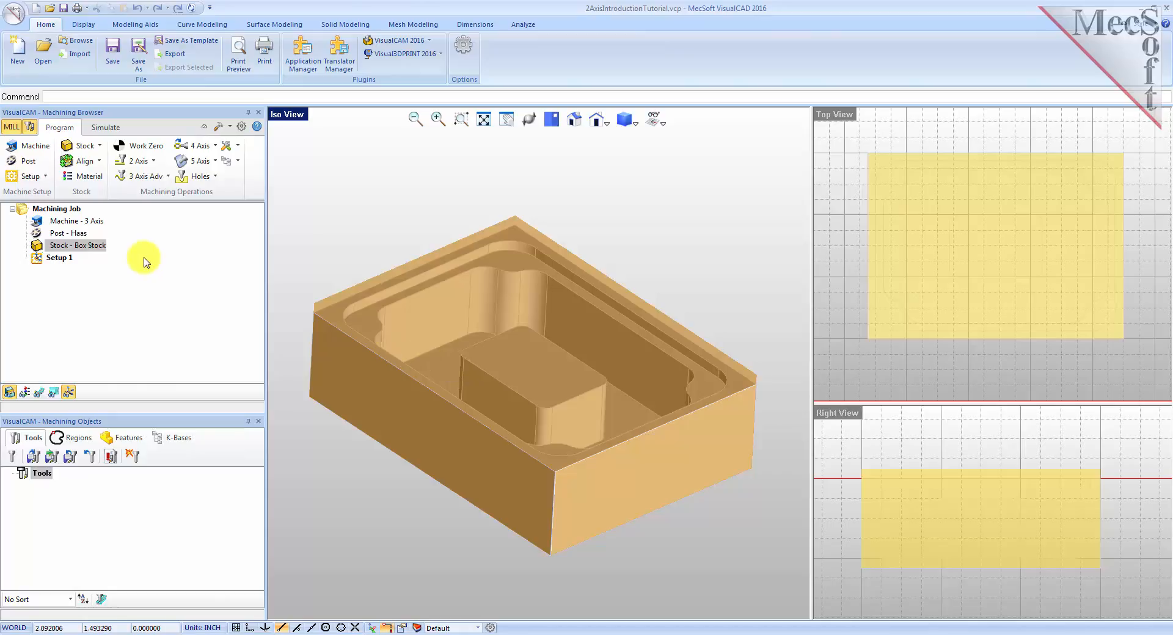
pyautogui.click(90, 180)
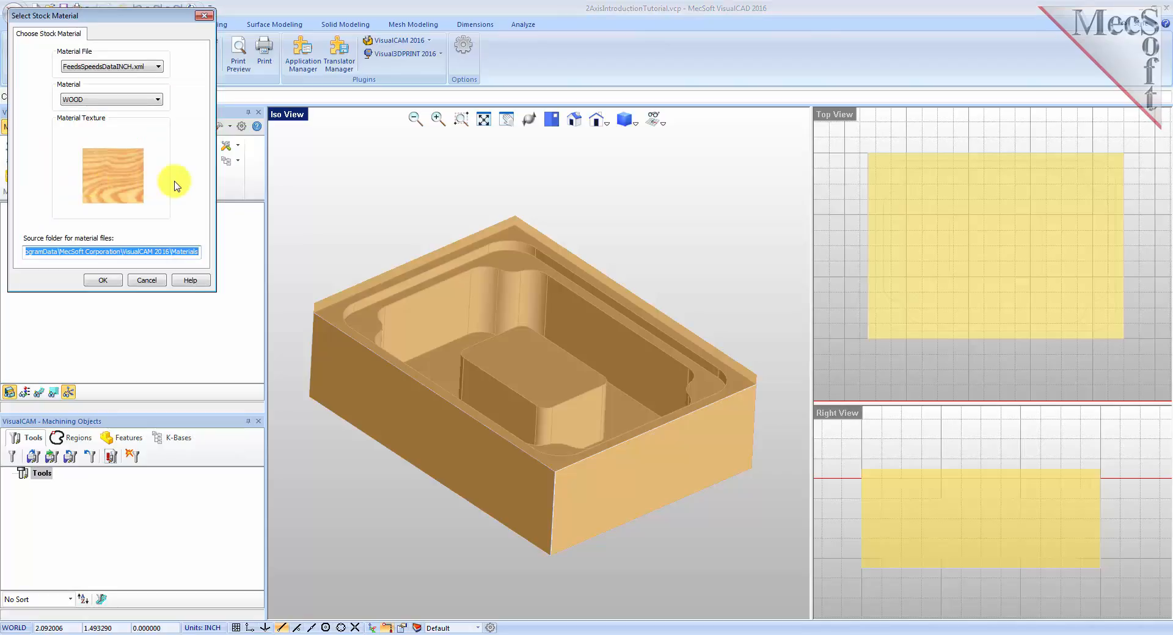
pyautogui.click(158, 100)
pyautogui.moveTo(158, 209); pyautogui.dragTo(157, 118)
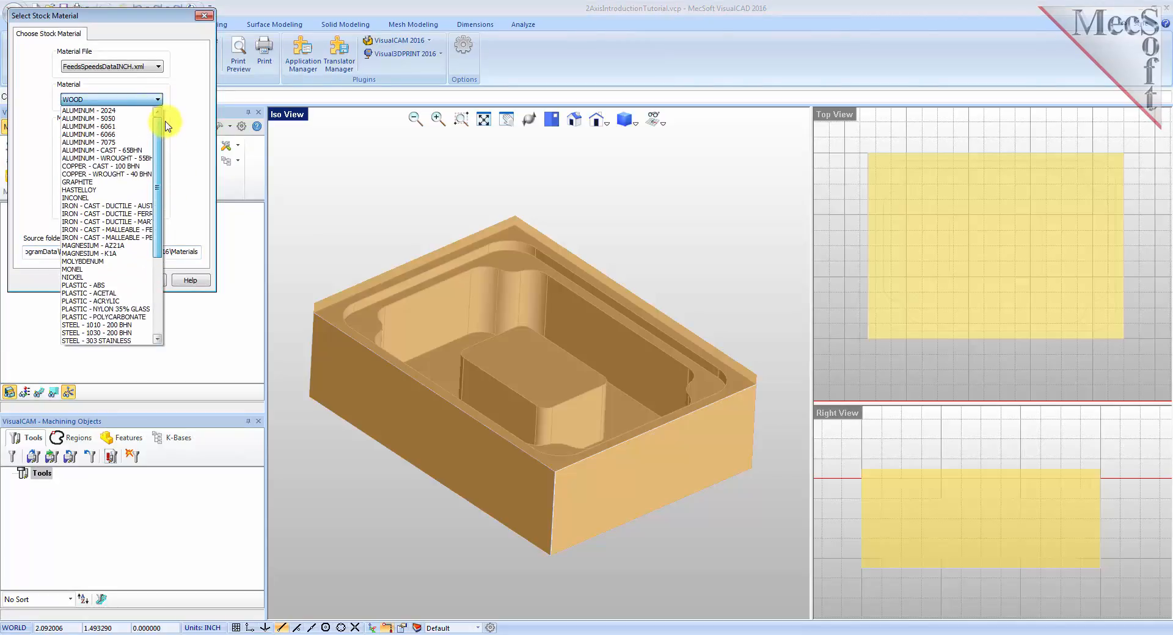
pyautogui.click(118, 127)
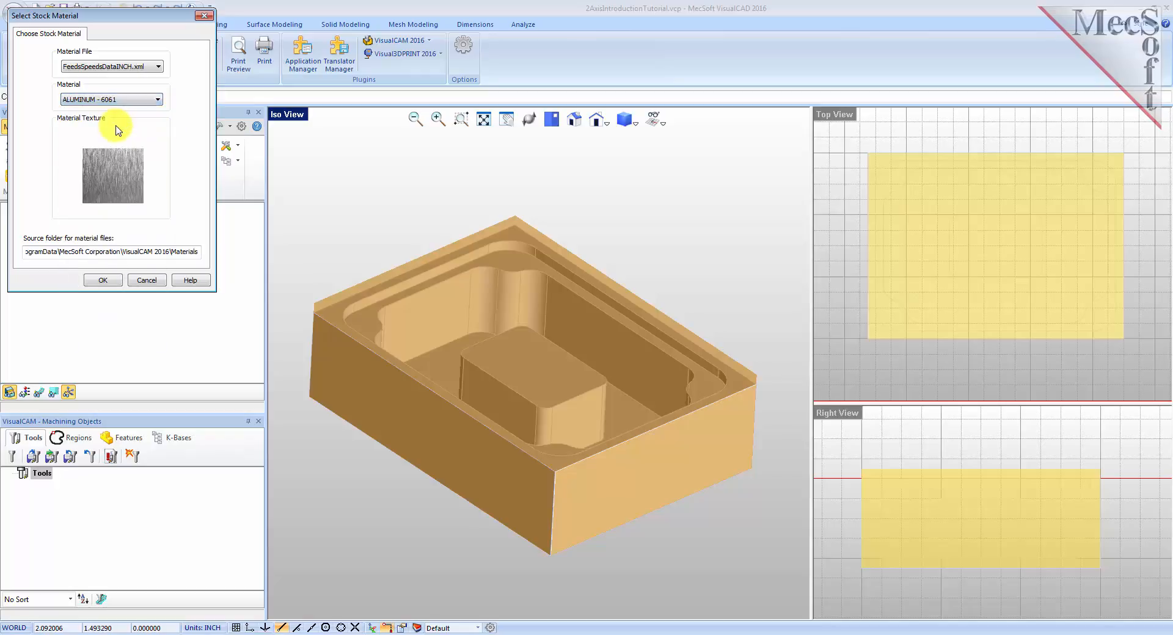
pyautogui.click(102, 281)
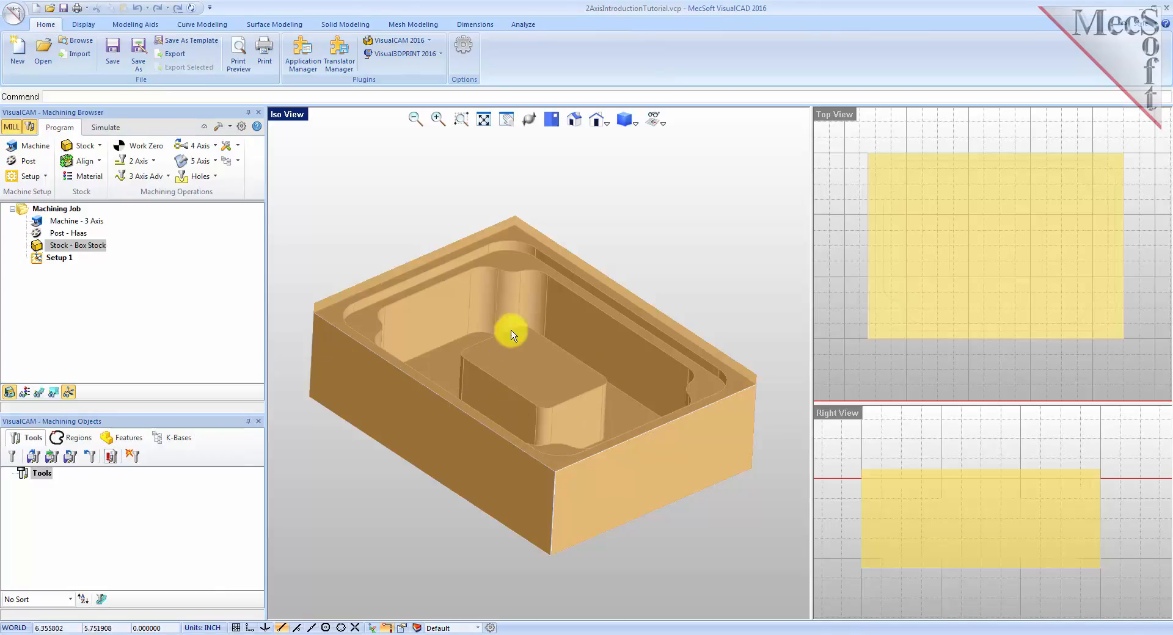
# Turn on the material texture display on the stock.
pyautogui.click(25, 394)
pyautogui.click(25, 394)
pyautogui.click(25, 394)
pyautogui.moveTo(489, 437); pyautogui.dragTo(534, 437, button='right')
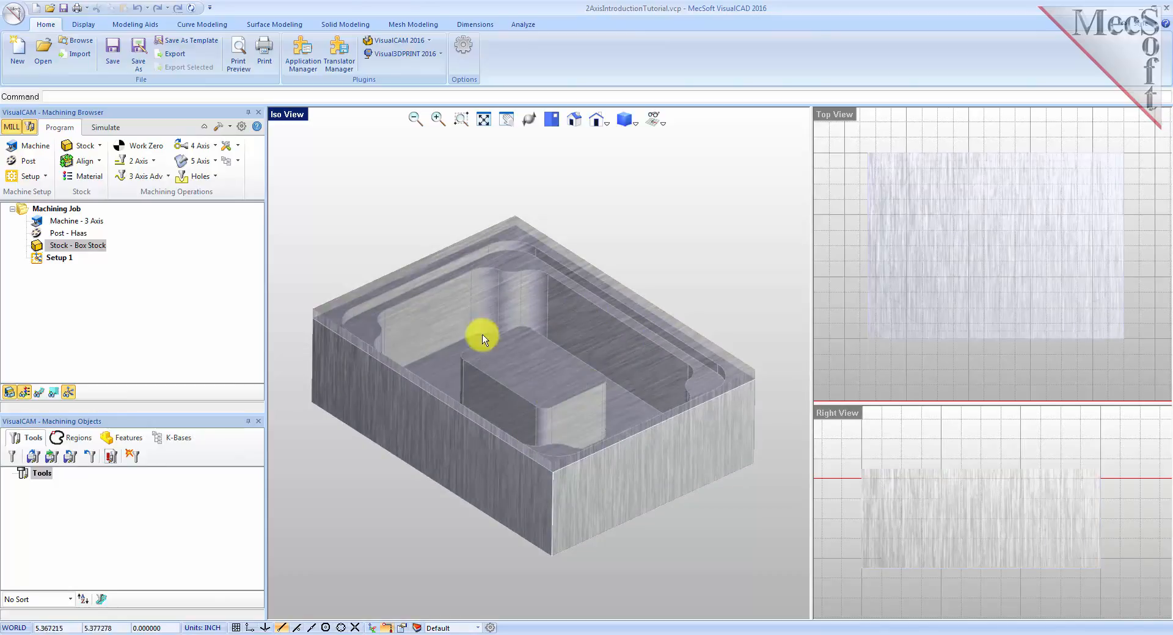
# Turn off the material texture display on the stock.
pyautogui.click(26, 393)
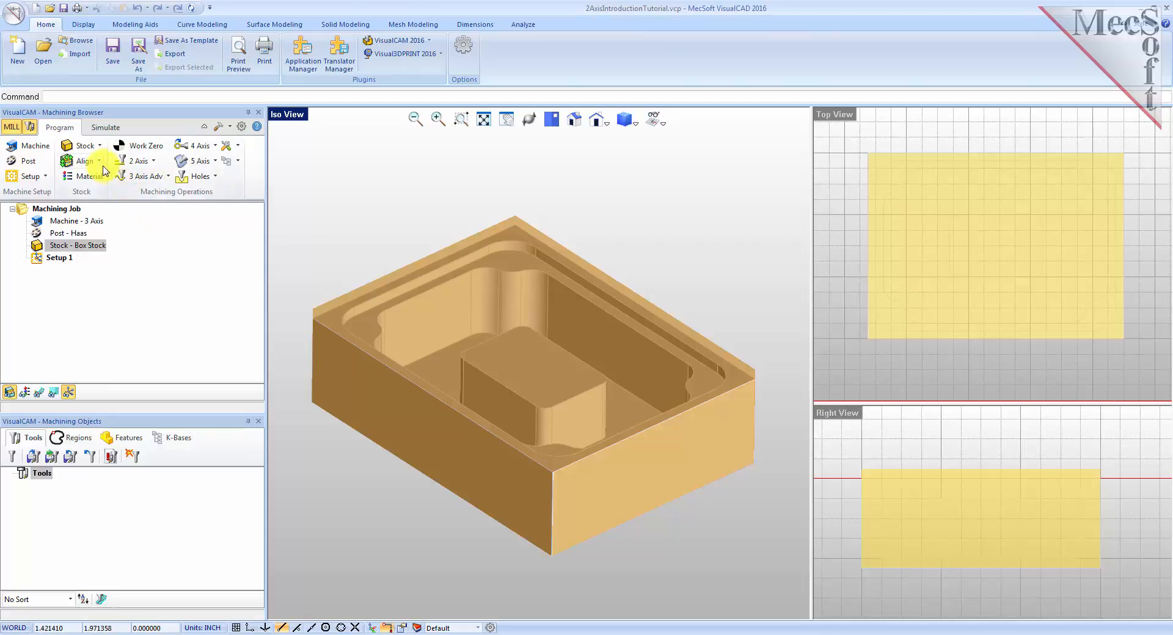
# Set the world coordinate system origin to the stock box's highest Z face at the South West corner.
pyautogui.click(84, 161)
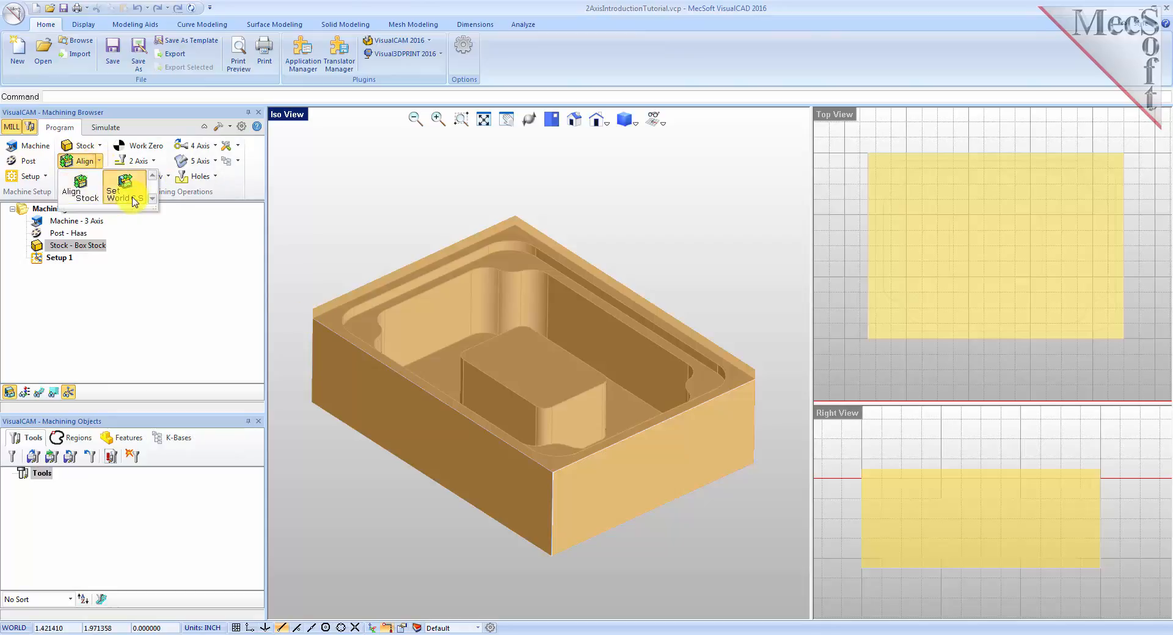
pyautogui.click(125, 183)
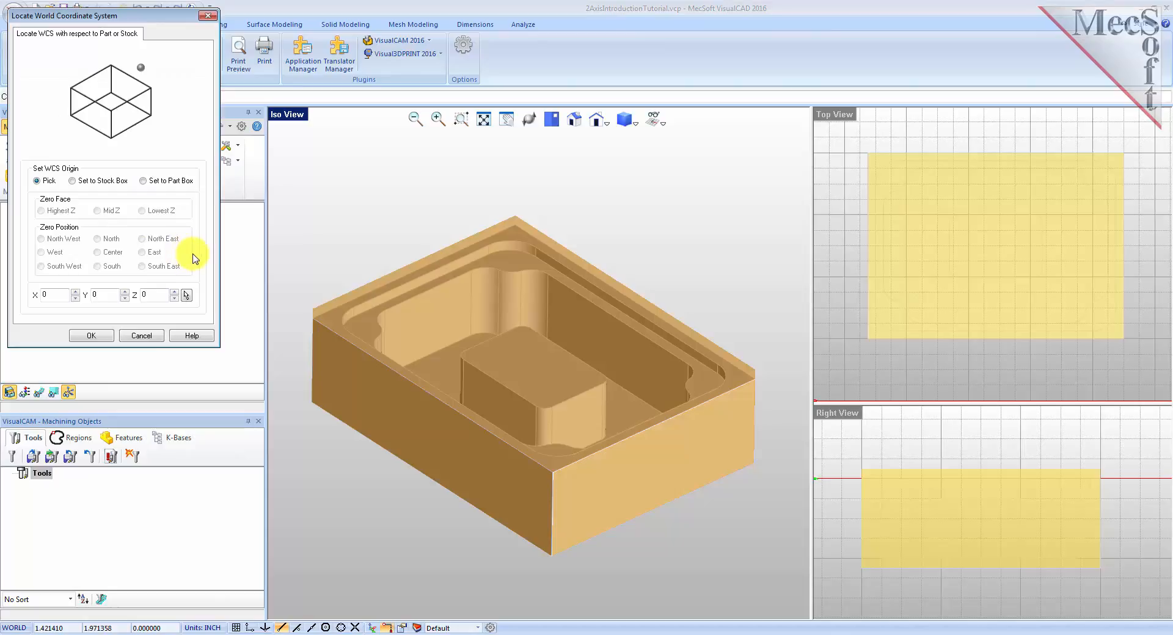
pyautogui.click(72, 181)
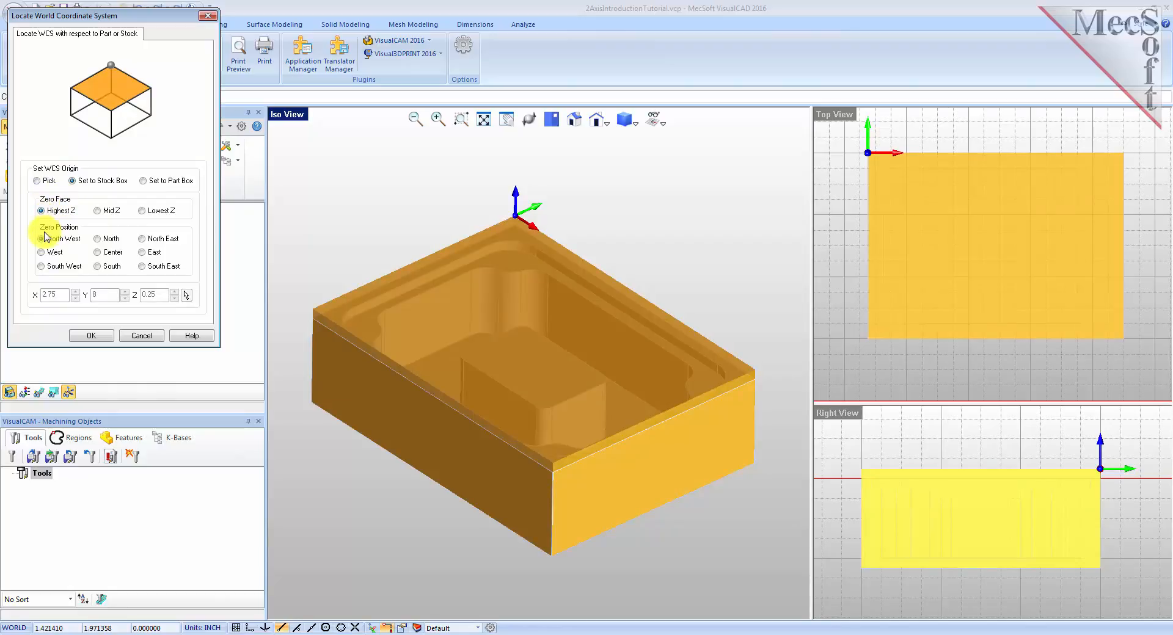
pyautogui.click(41, 267)
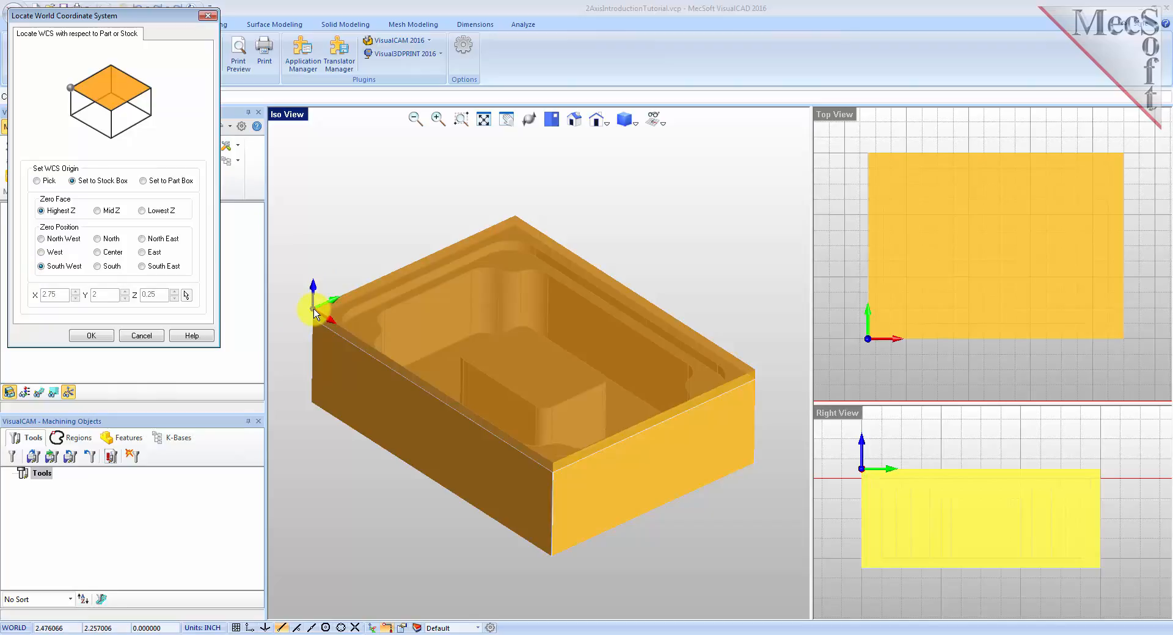
pyautogui.click(91, 335)
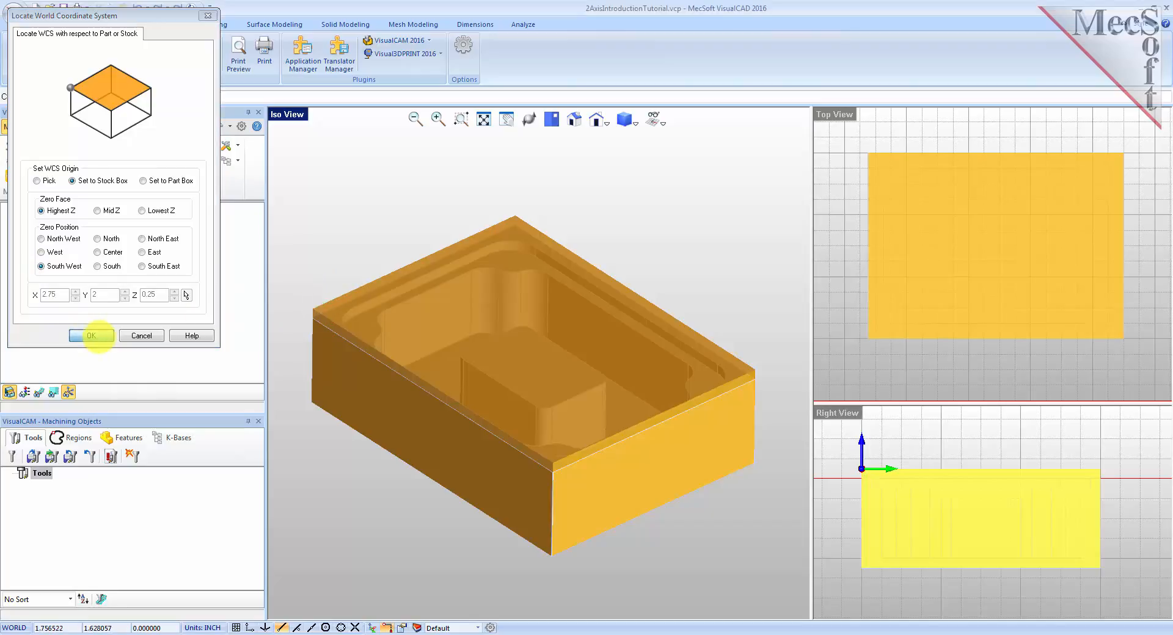
# Load tools from the knowledge base file 2AxisIntroductionTutorial.vkb in the VisualCAM 2016 Data folder.
pyautogui.click(483, 119)
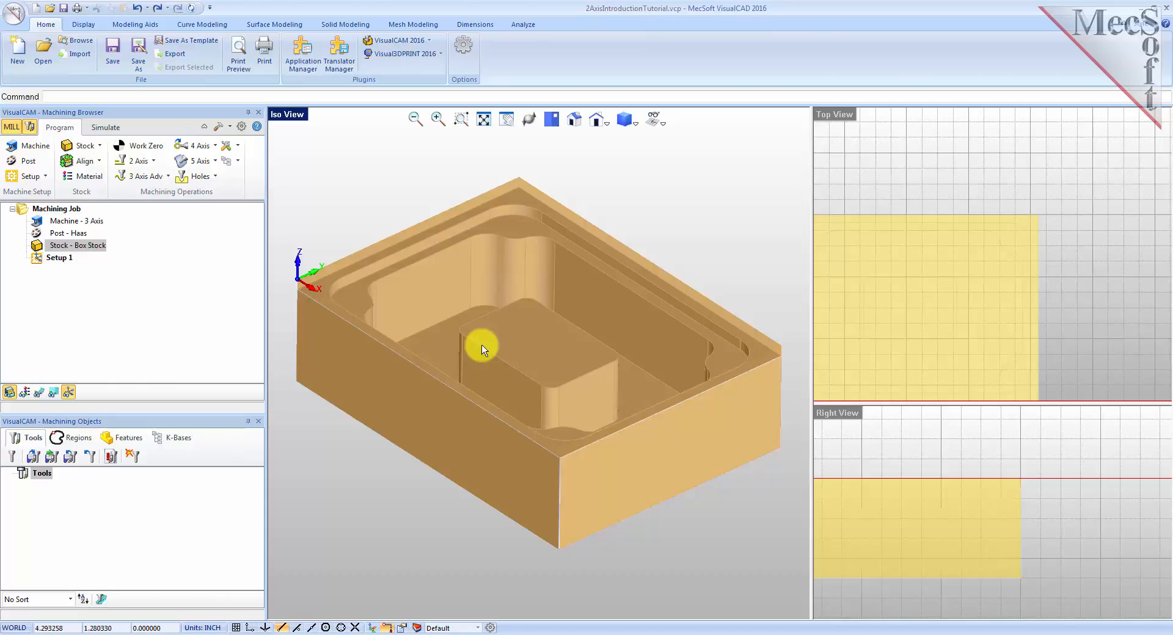
pyautogui.click(32, 459)
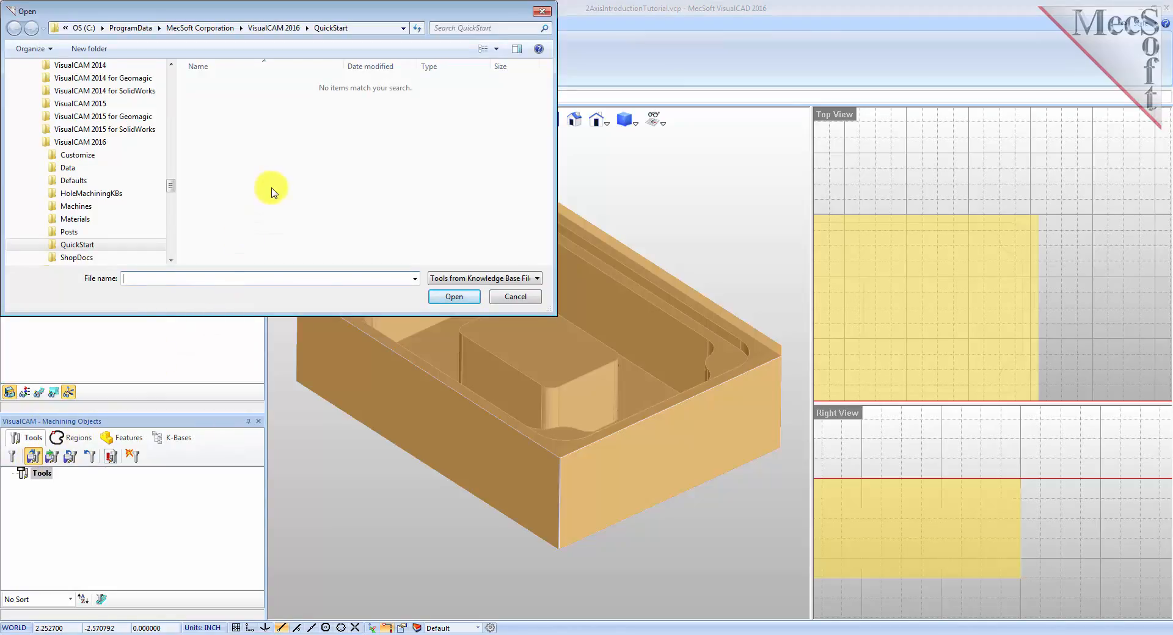
pyautogui.click(276, 29)
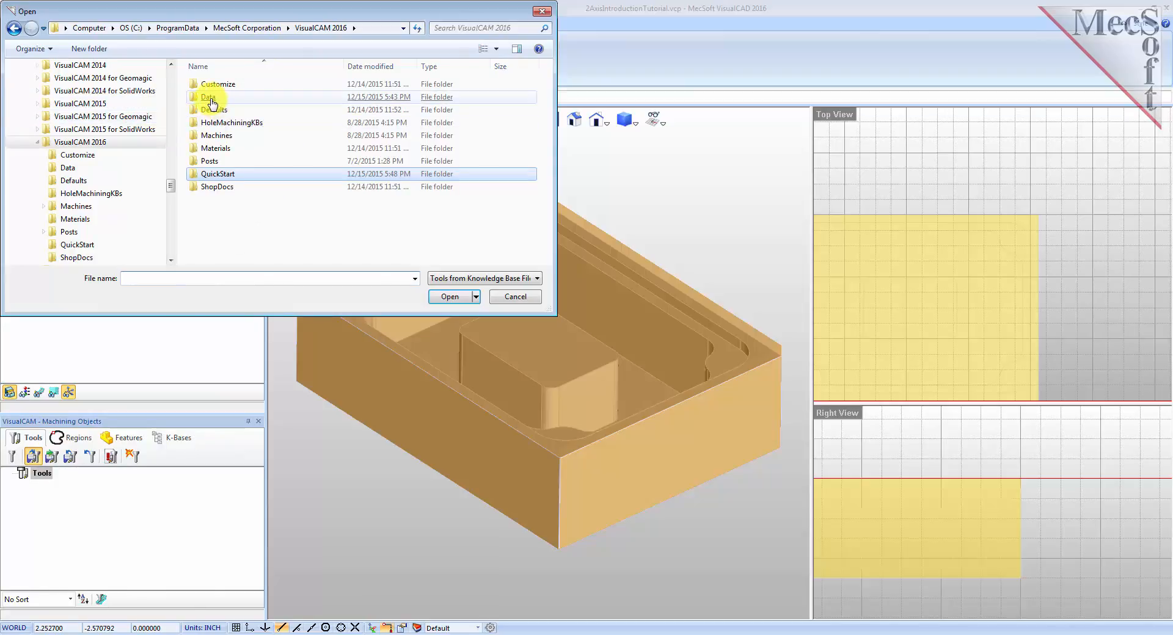
pyautogui.doubleClick(209, 97)
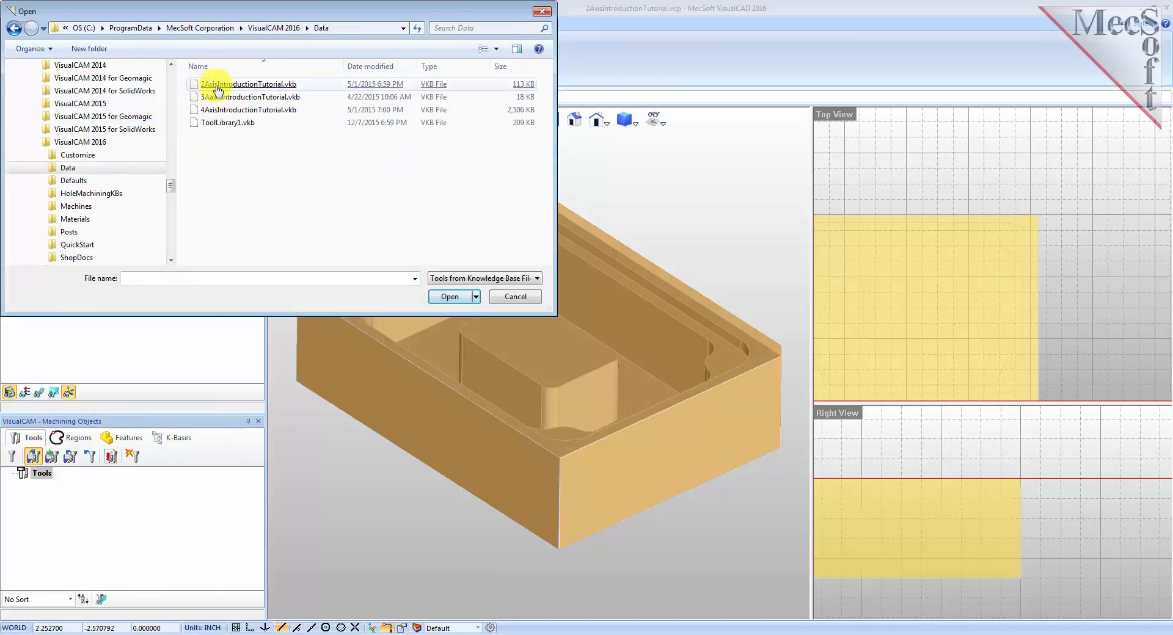
pyautogui.click(287, 89)
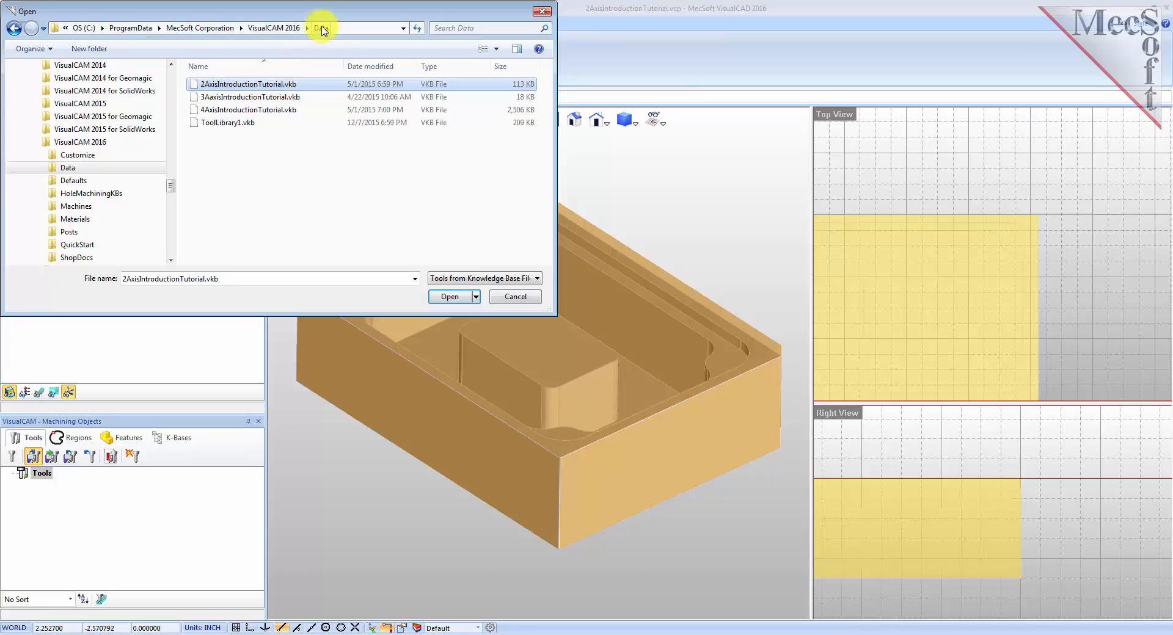
pyautogui.doubleClick(230, 85)
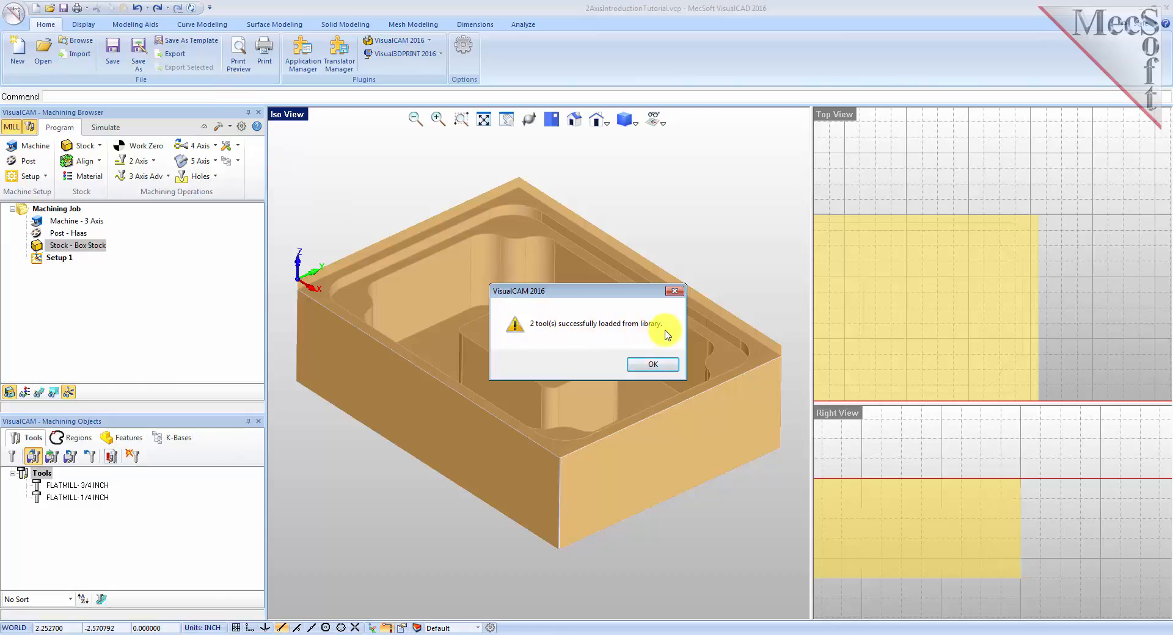
pyautogui.click(659, 365)
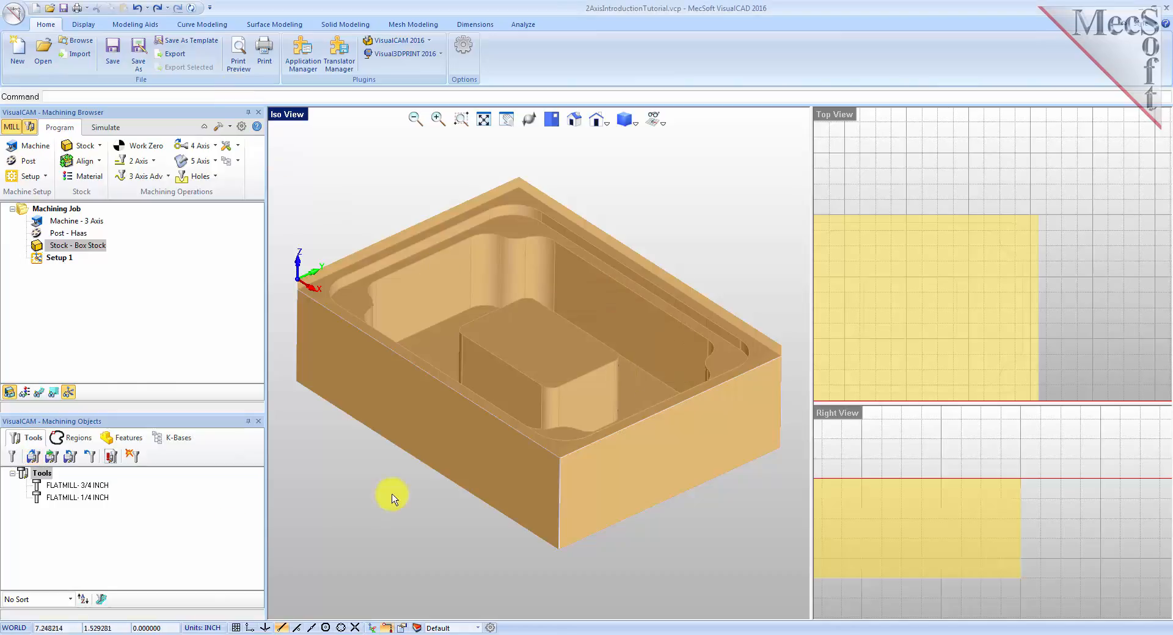
# Inspect the properties and feeds and speeds of the two loaded flat mill tools without saving changes.
pyautogui.click(77, 485)
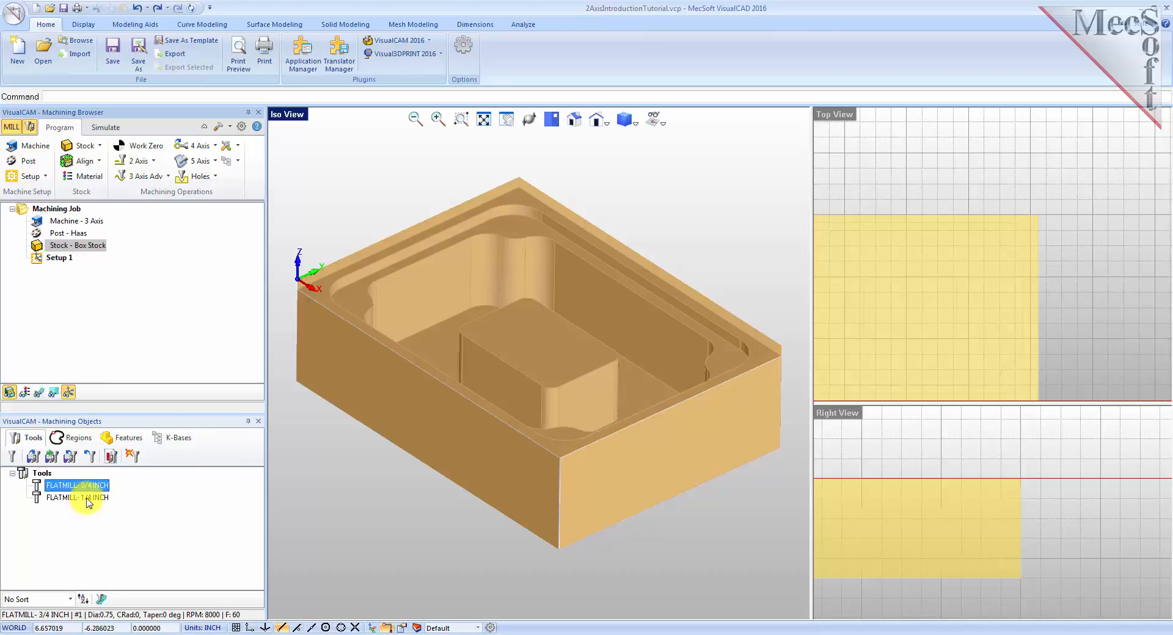
pyautogui.click(89, 500)
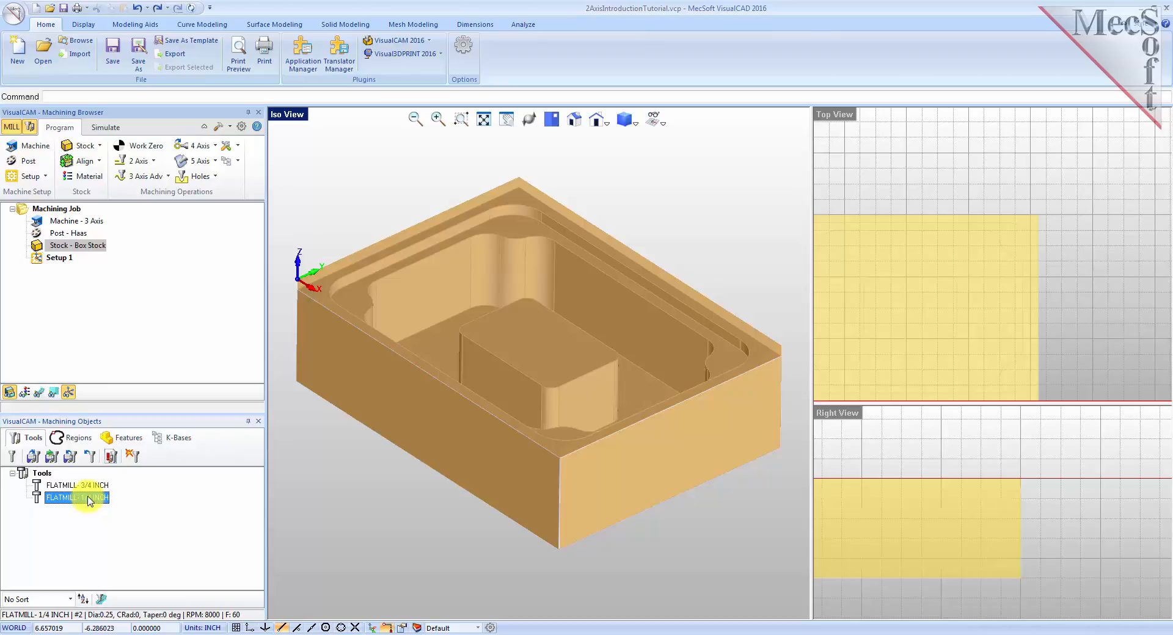
pyautogui.doubleClick(89, 486)
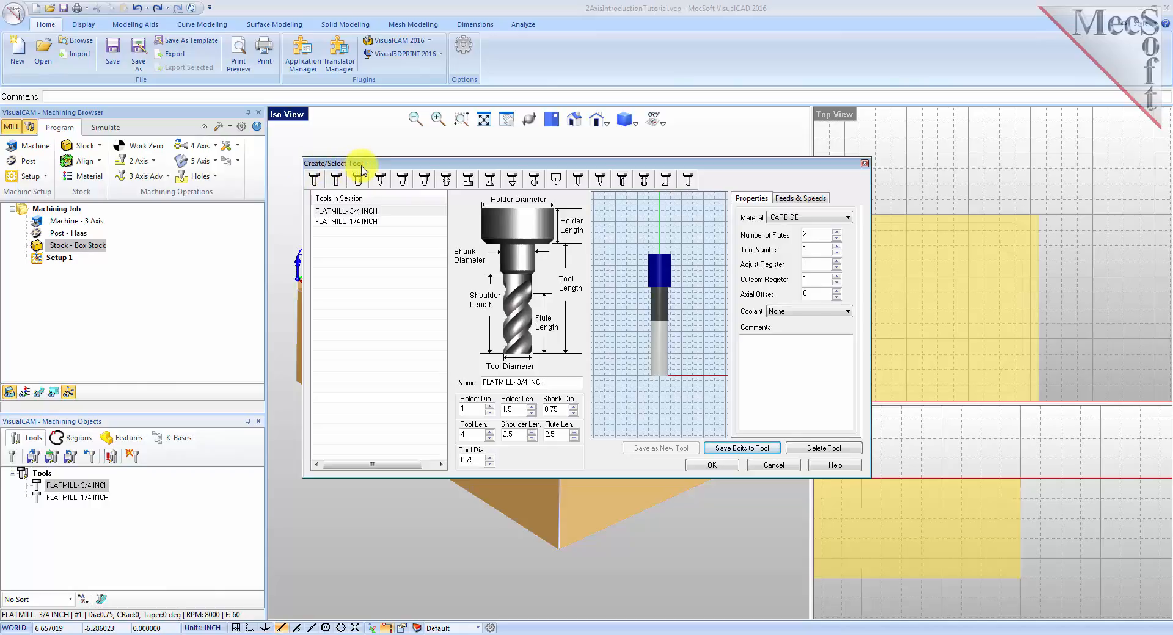
pyautogui.click(379, 212)
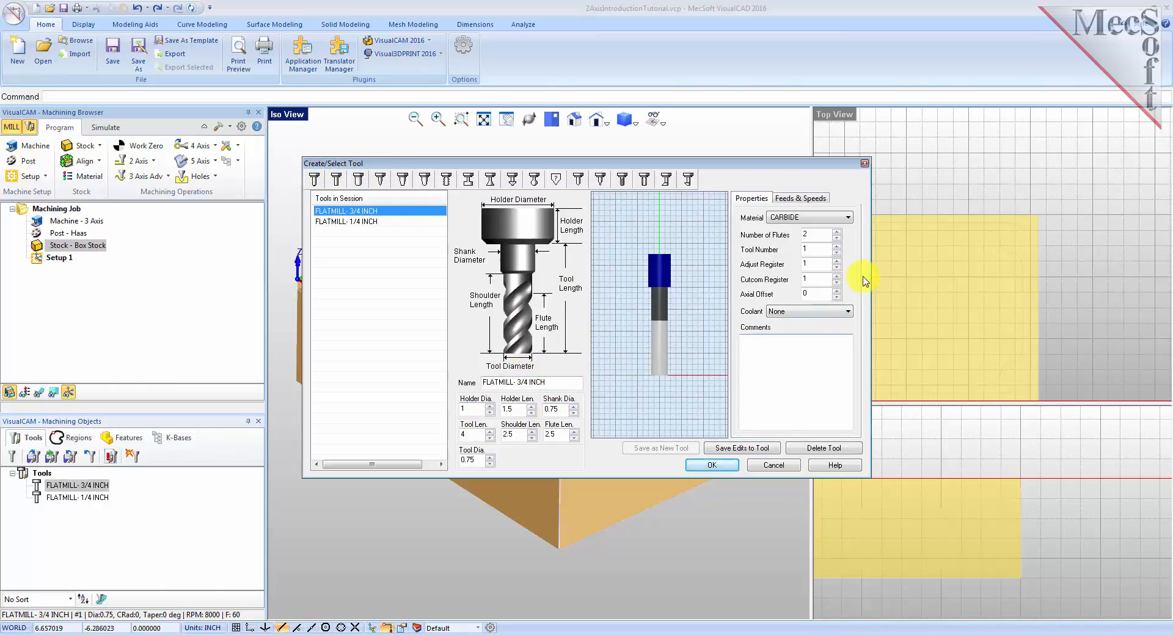
pyautogui.click(821, 200)
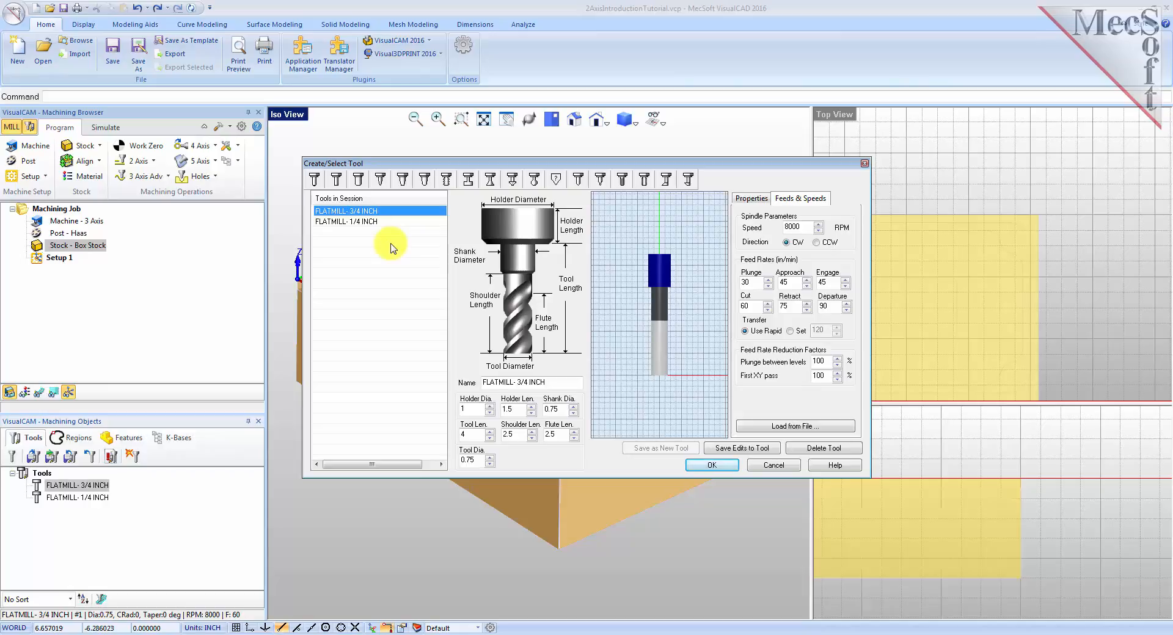
pyautogui.click(354, 223)
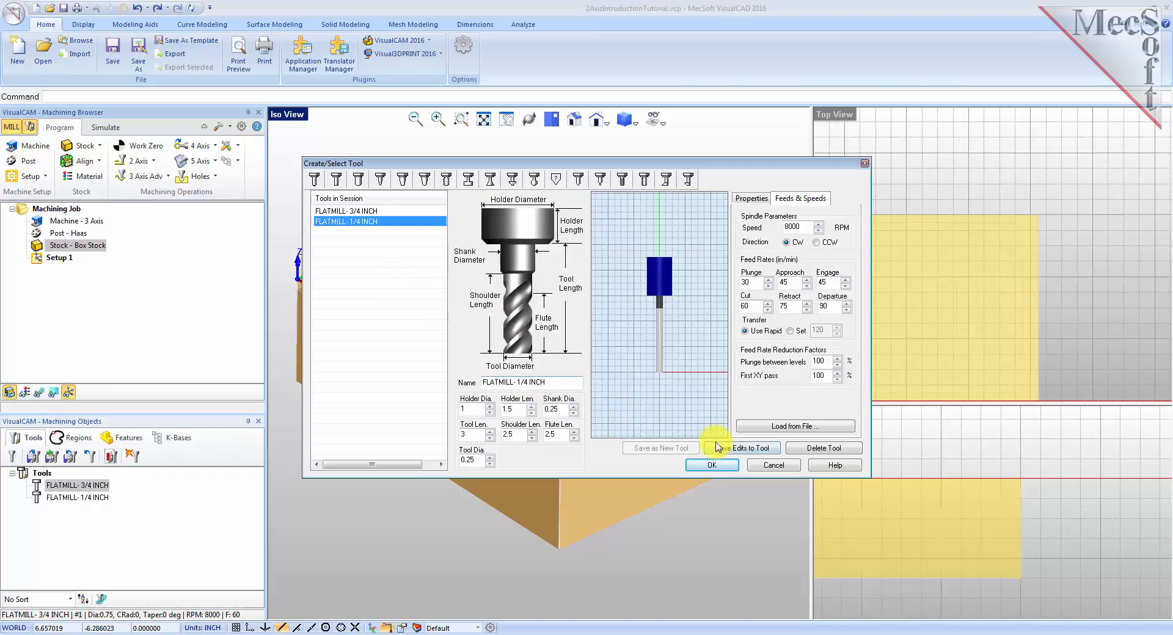
pyautogui.click(769, 466)
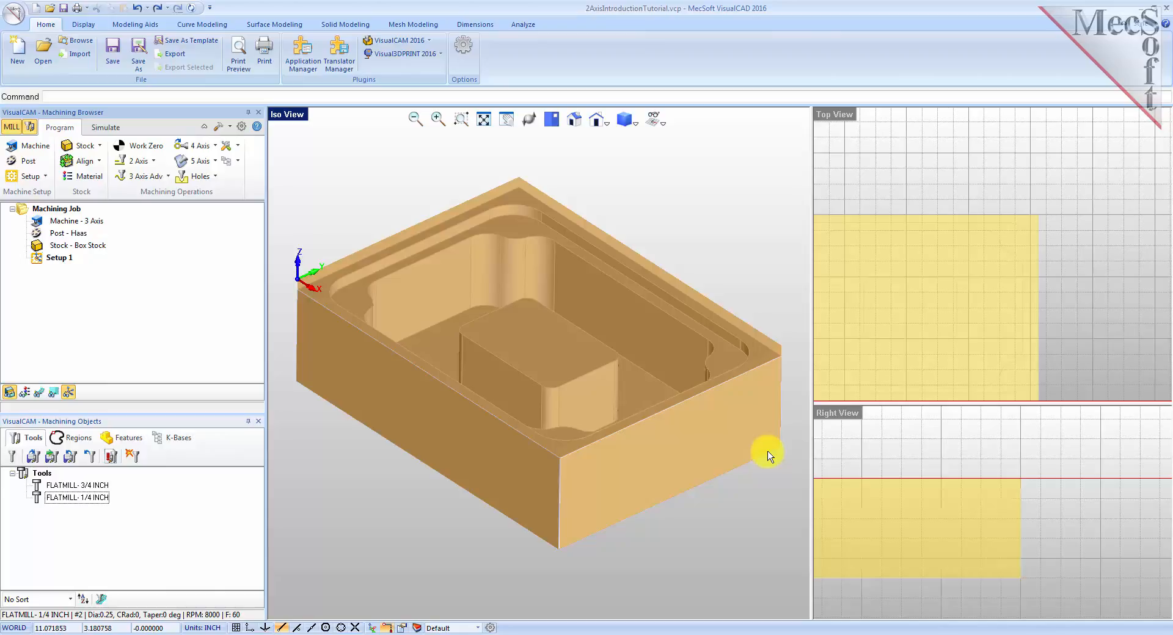
# Set the flat areas region selection filter to ignore all inner regions.
pyautogui.click(880, 457)
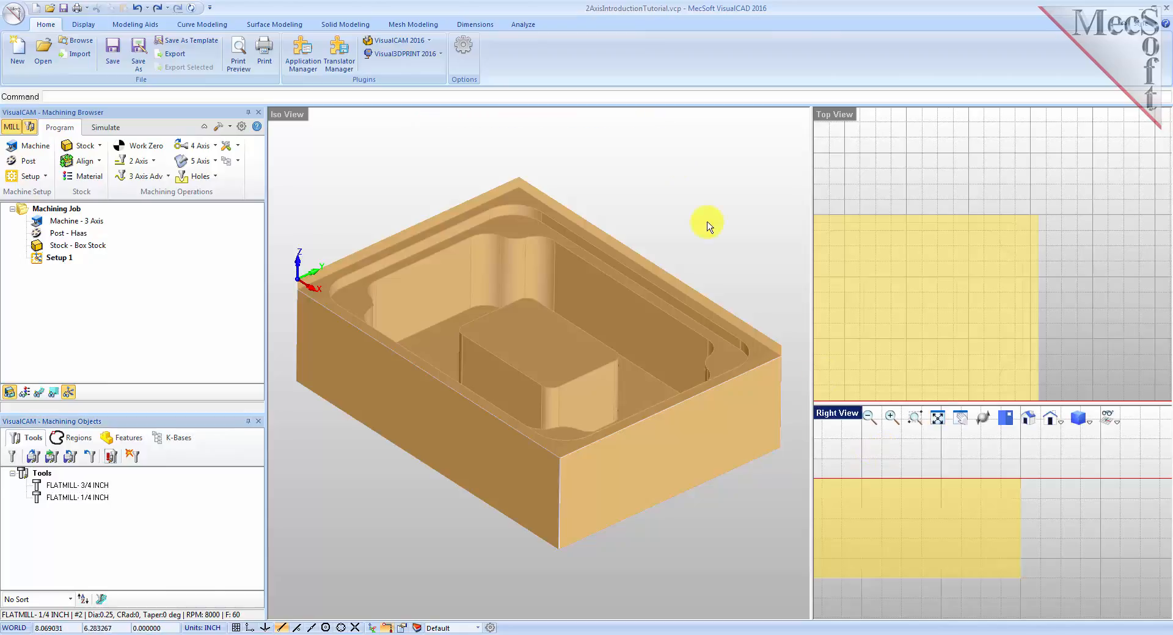
pyautogui.click(946, 426)
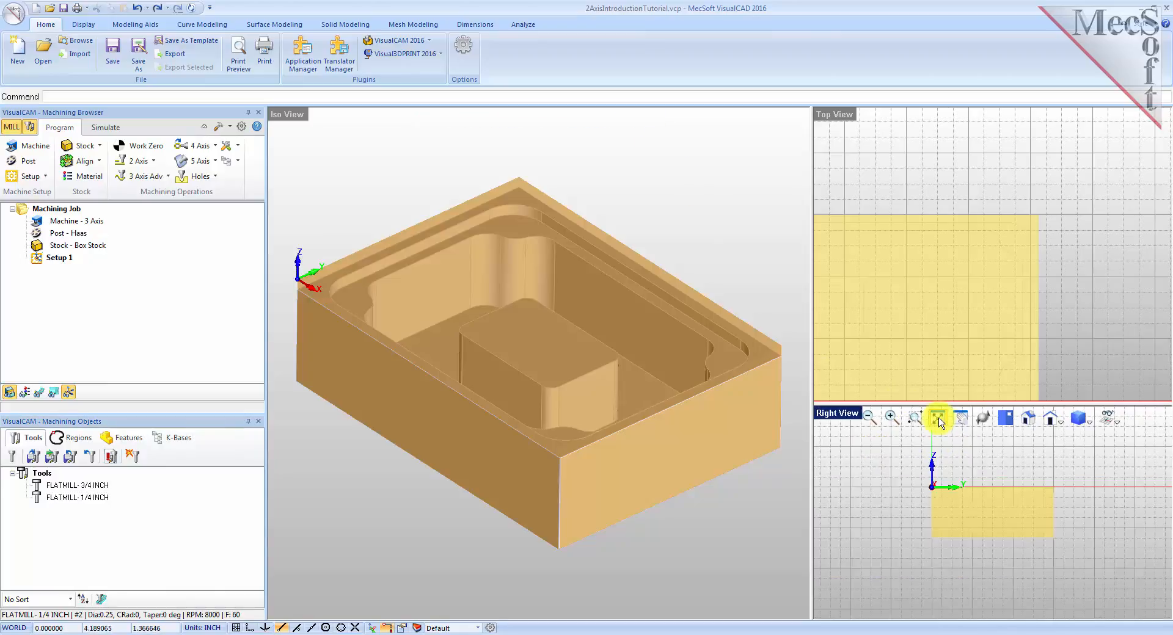
pyautogui.click(949, 283)
pyautogui.click(946, 120)
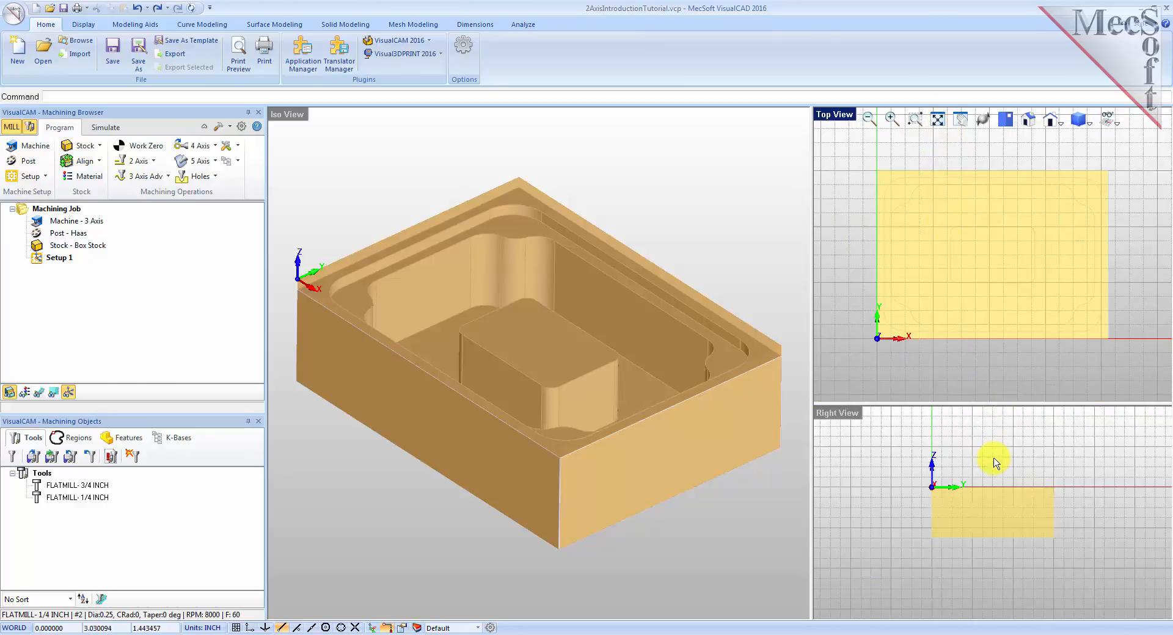
pyautogui.scroll(3, 976, 470)
pyautogui.scroll(2, 990, 569)
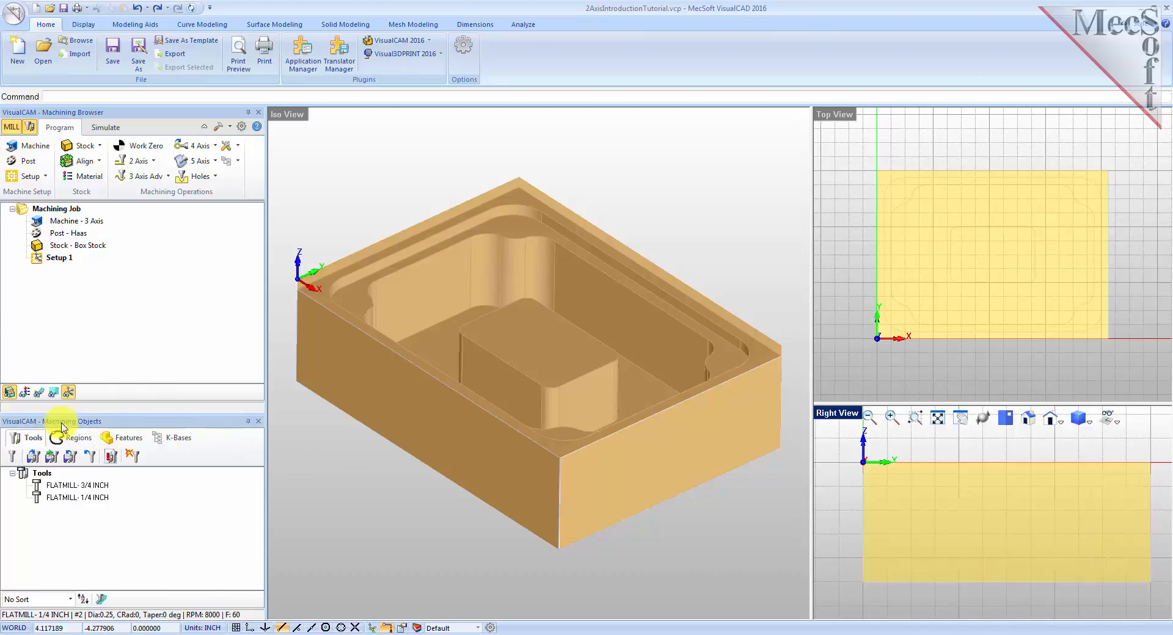
pyautogui.click(79, 439)
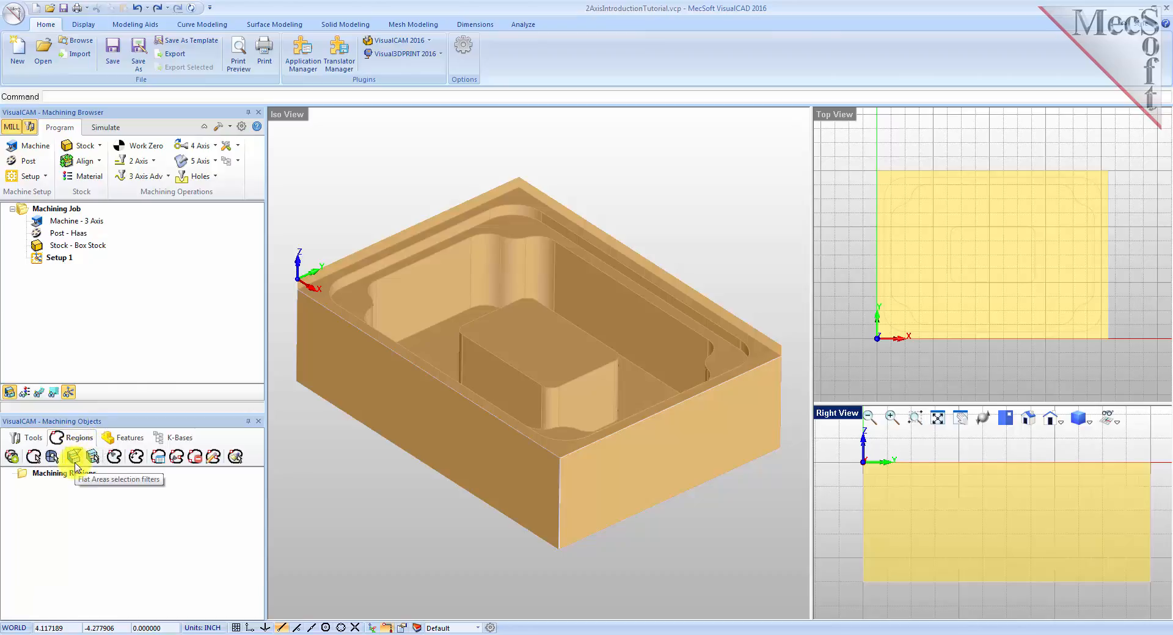
pyautogui.click(74, 457)
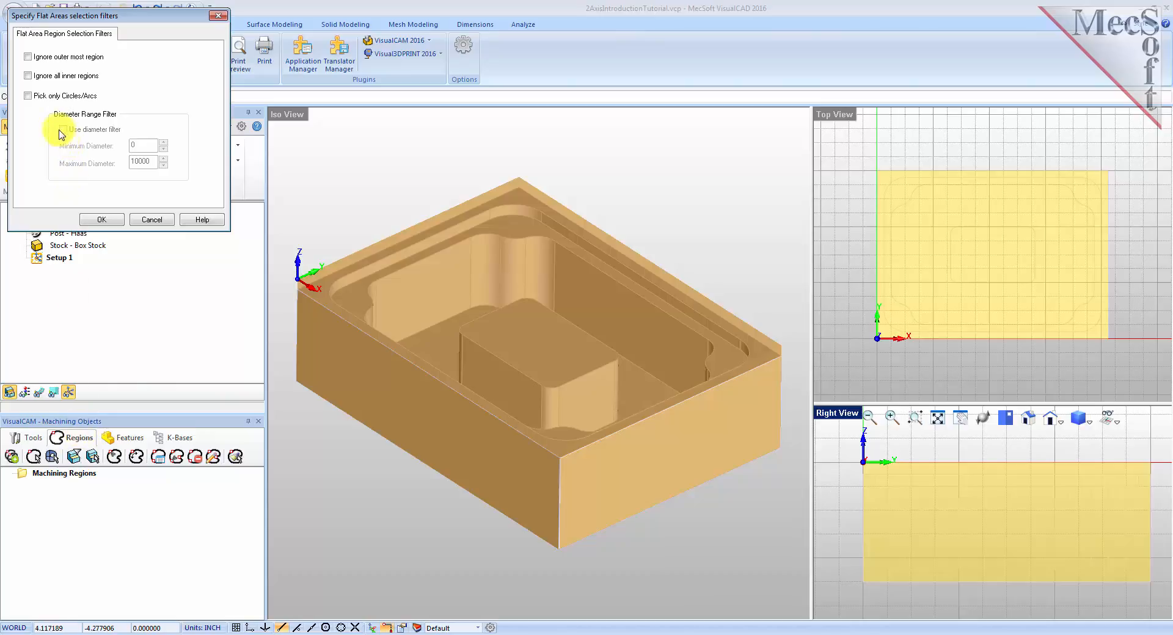
pyautogui.click(27, 75)
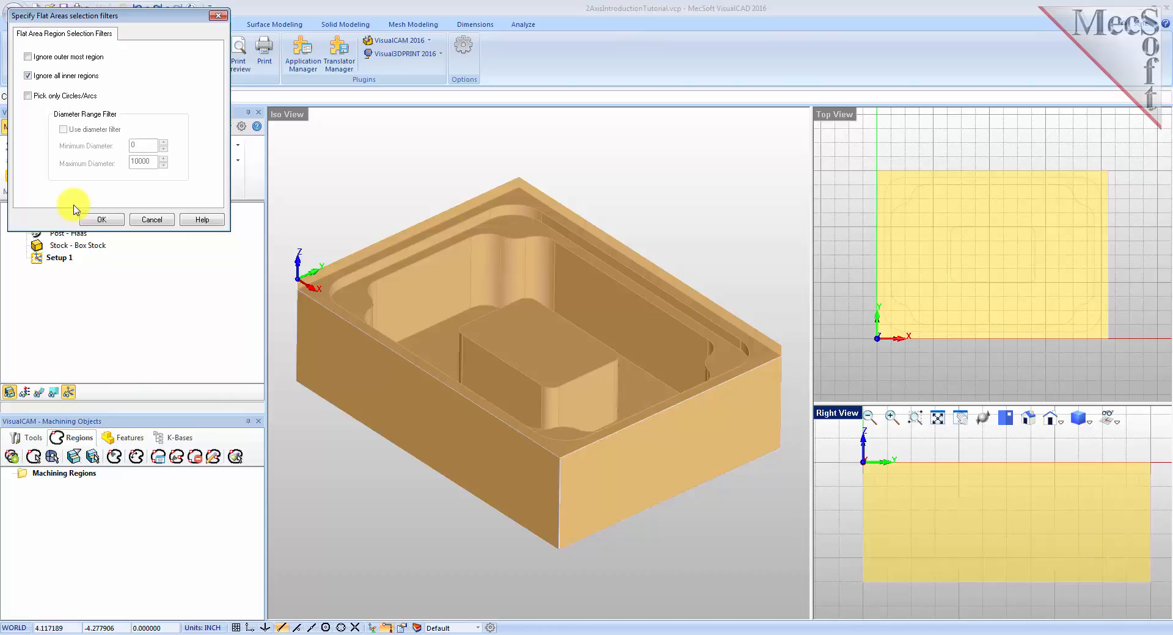
pyautogui.click(100, 221)
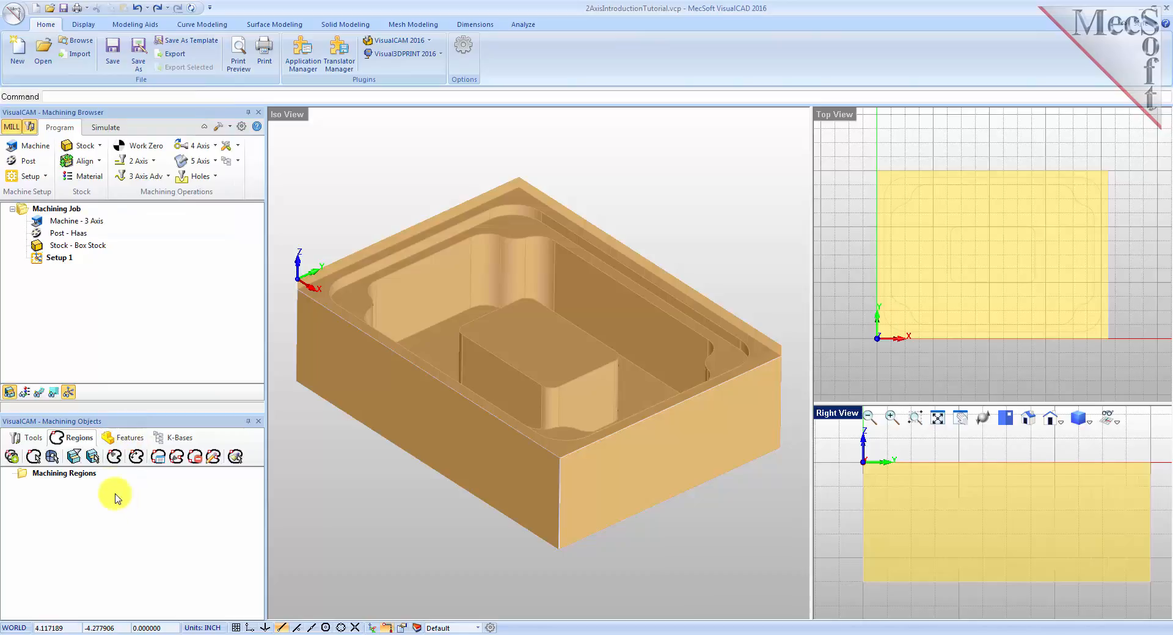
# Create a flat area region by selecting the part's top outer face.
pyautogui.click(94, 460)
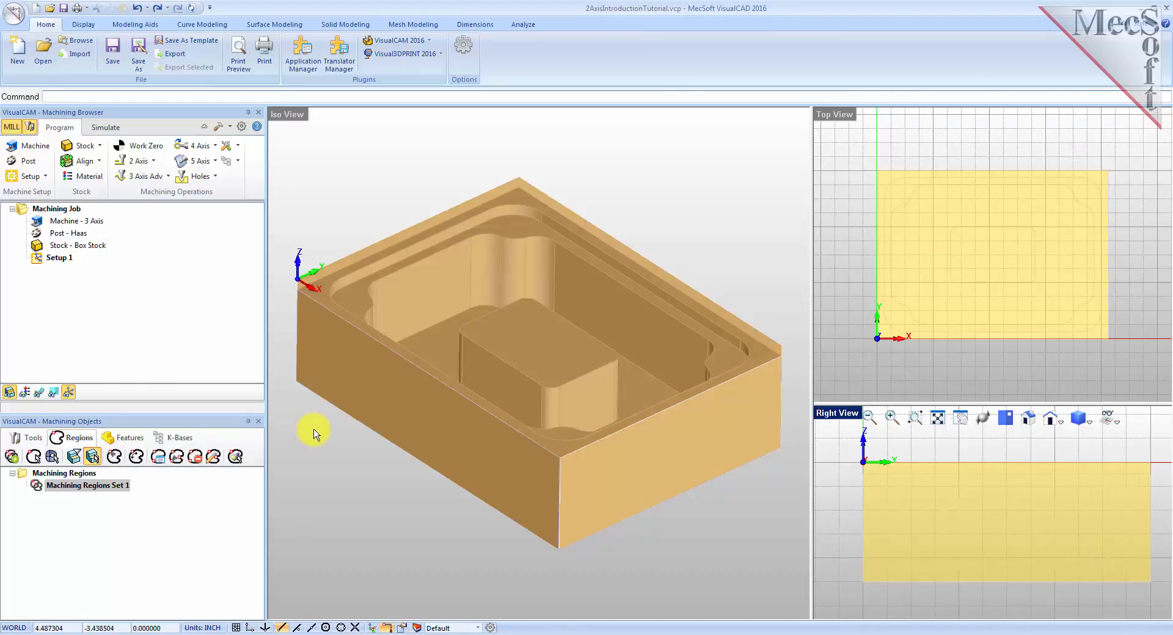
pyautogui.click(323, 298)
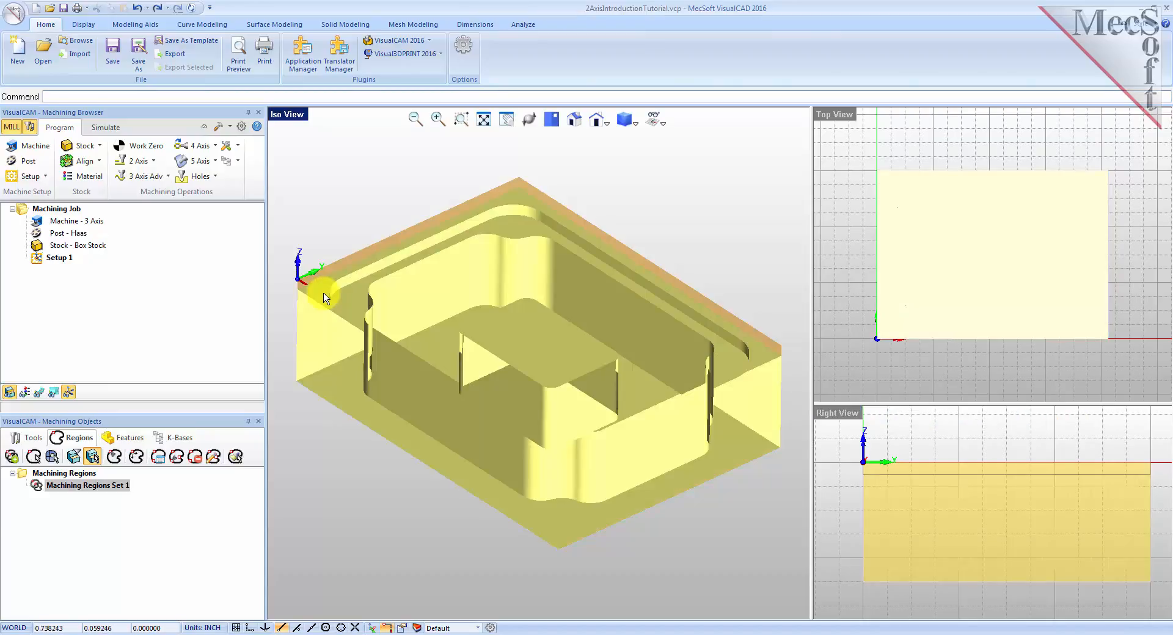
pyautogui.rightClick(304, 416)
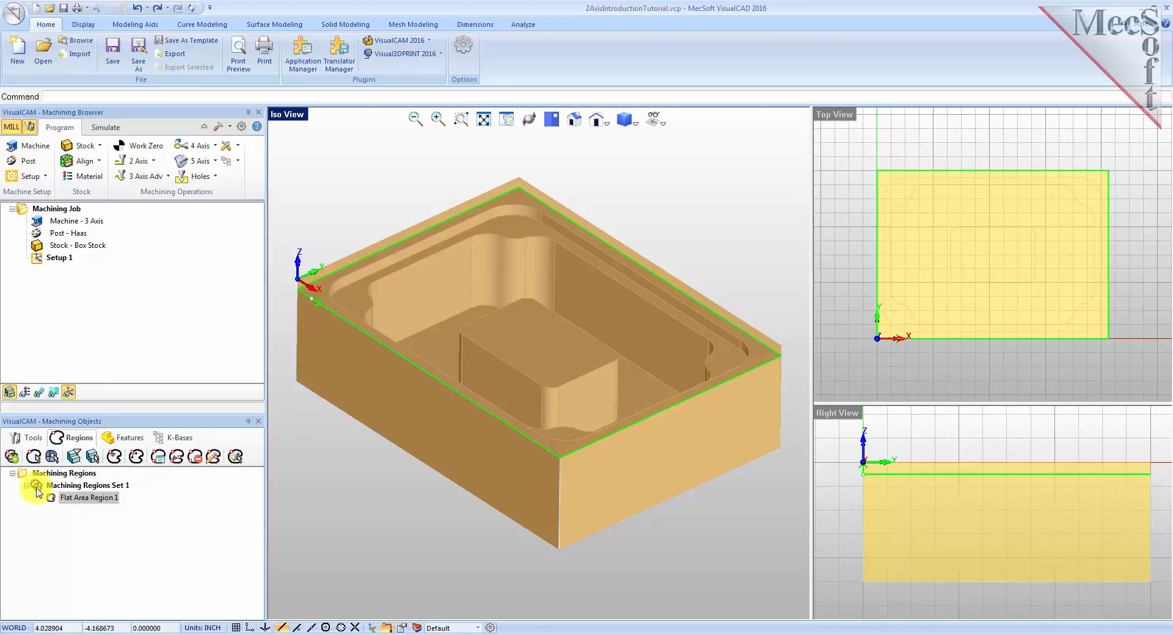
# Create a second flat area region by selecting the flat ledge just inside the pocket rim.
pyautogui.click(88, 485)
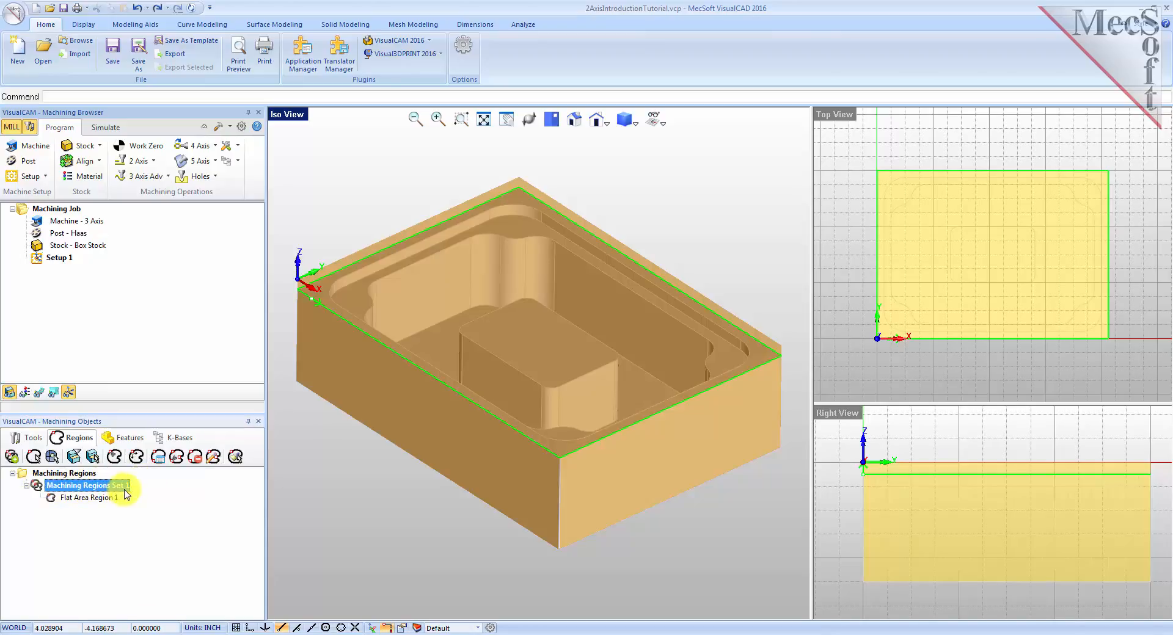
pyautogui.click(93, 498)
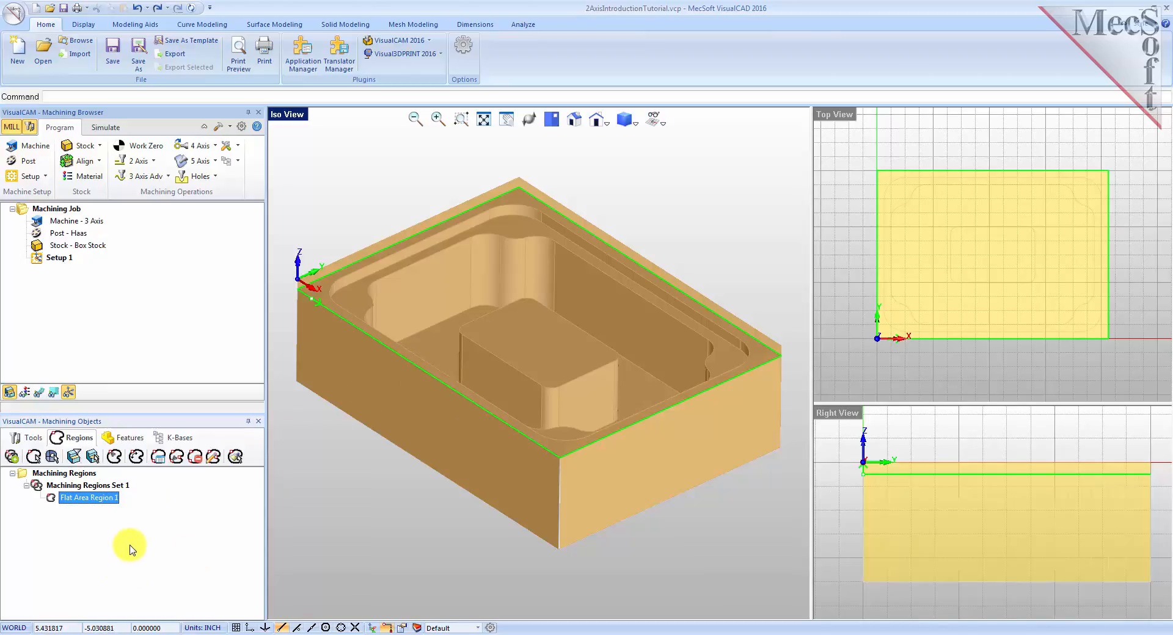
pyautogui.click(94, 457)
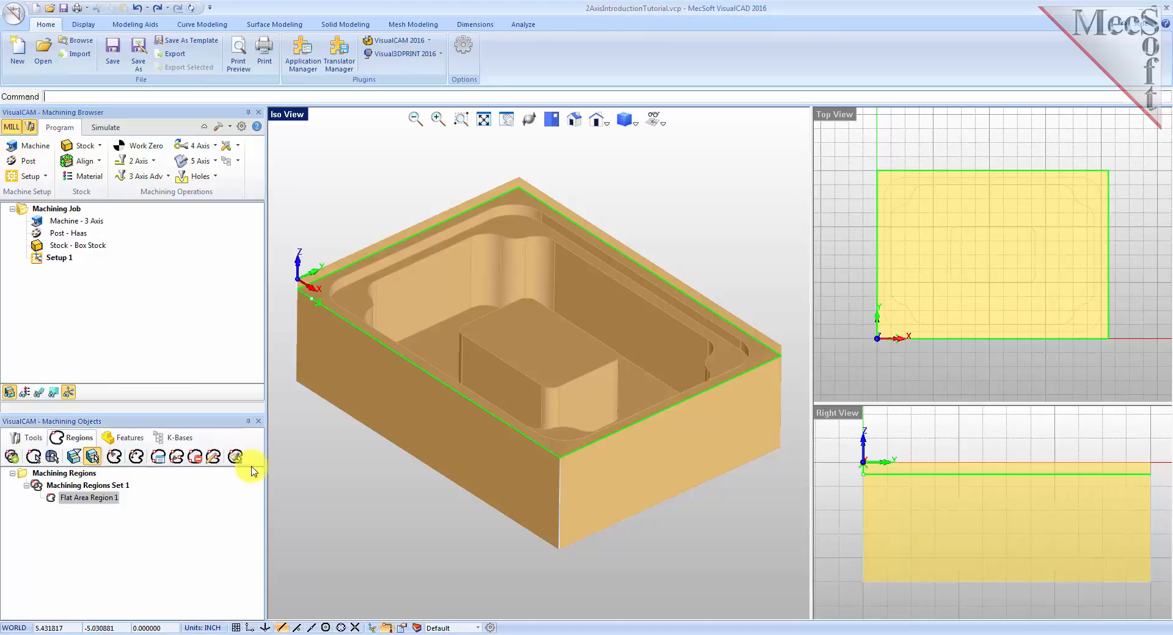
pyautogui.click(357, 300)
pyautogui.rightClick(358, 301)
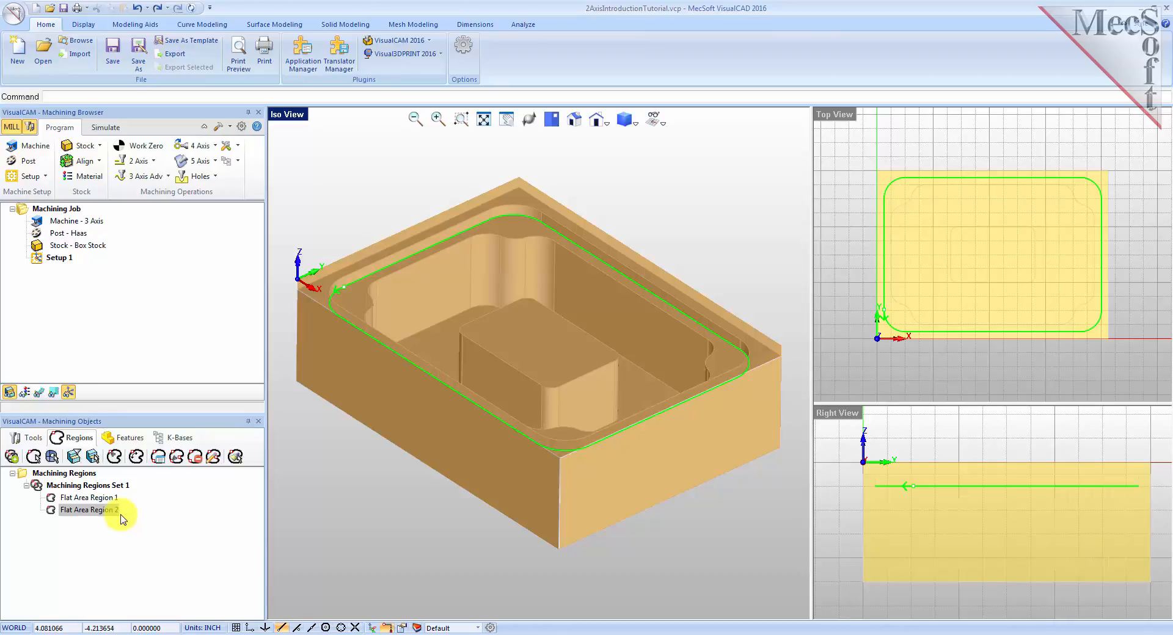
# Change the flat area selection filter to ignore the outermost region instead of all inner regions.
pyautogui.click(74, 457)
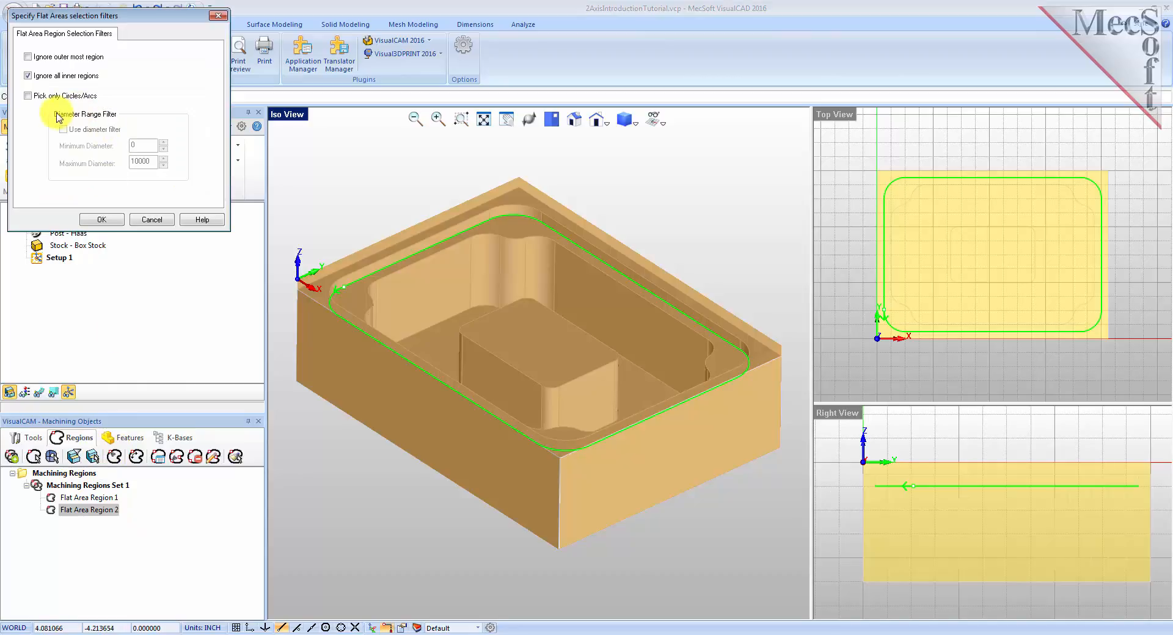
pyautogui.click(28, 76)
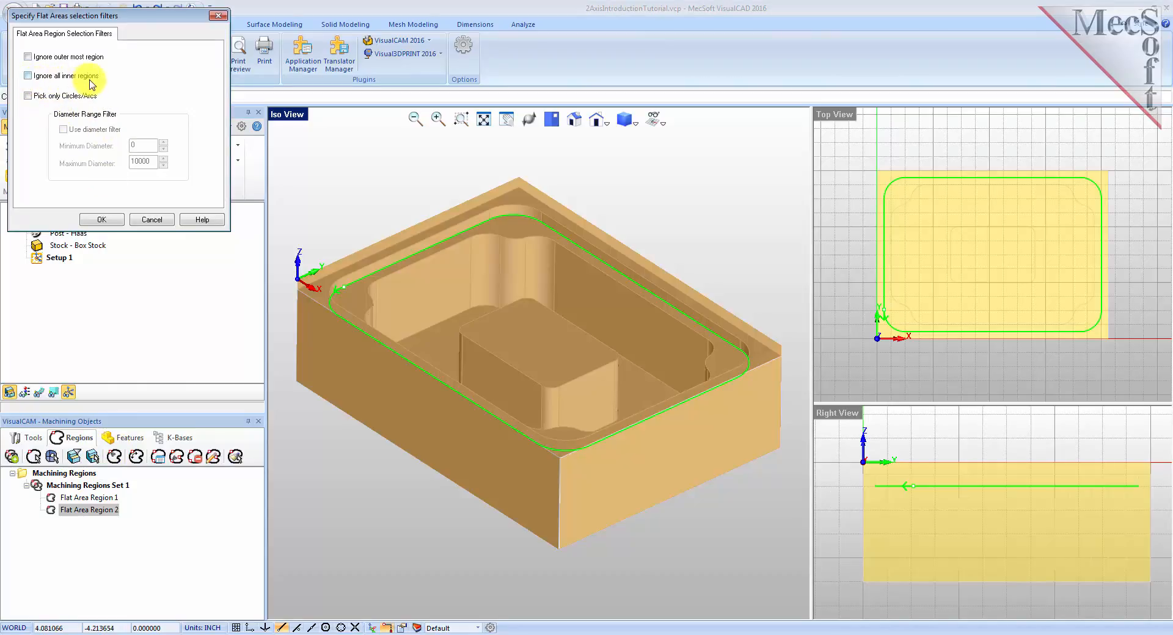
pyautogui.click(27, 56)
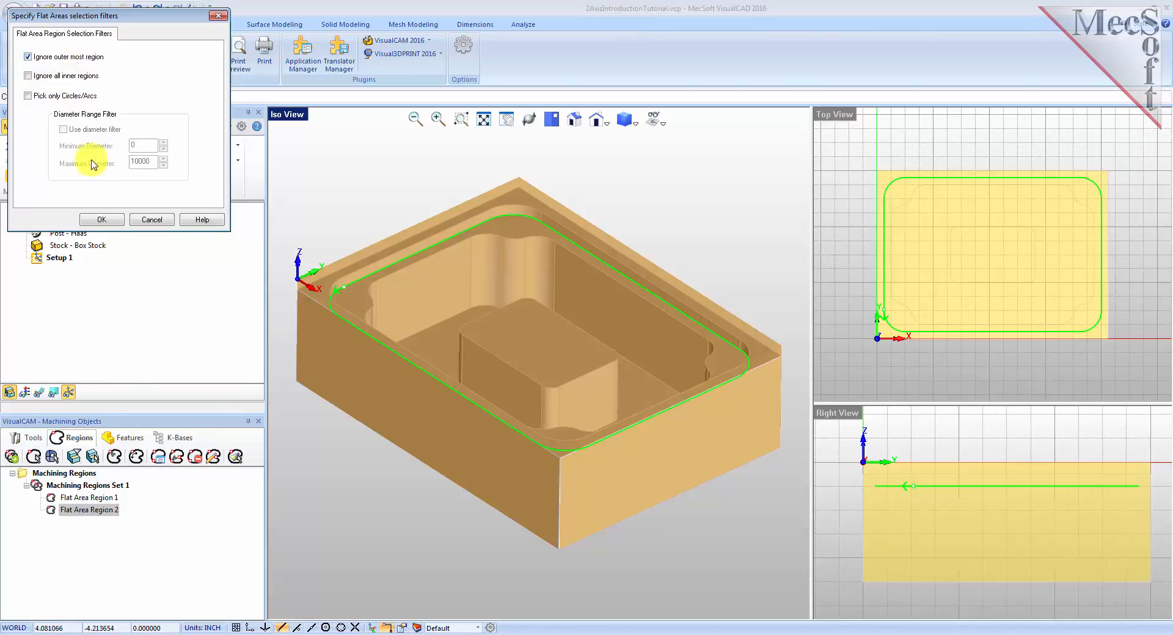
pyautogui.click(99, 219)
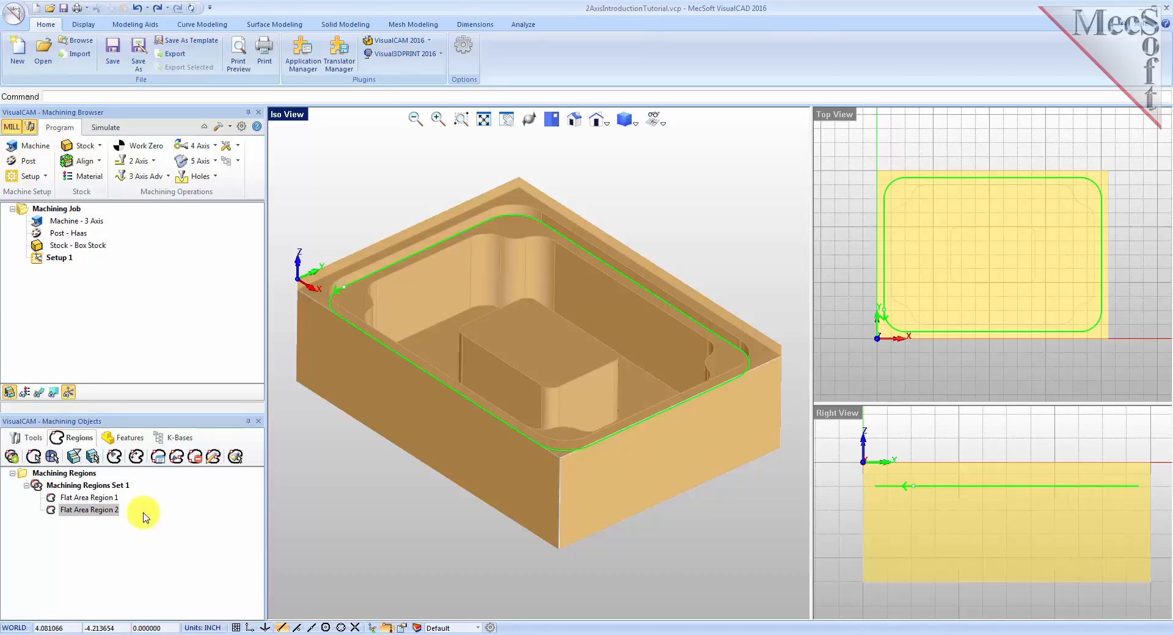
# Create a third flat area region by selecting the flat ledge face inside the pocket.
pyautogui.click(93, 458)
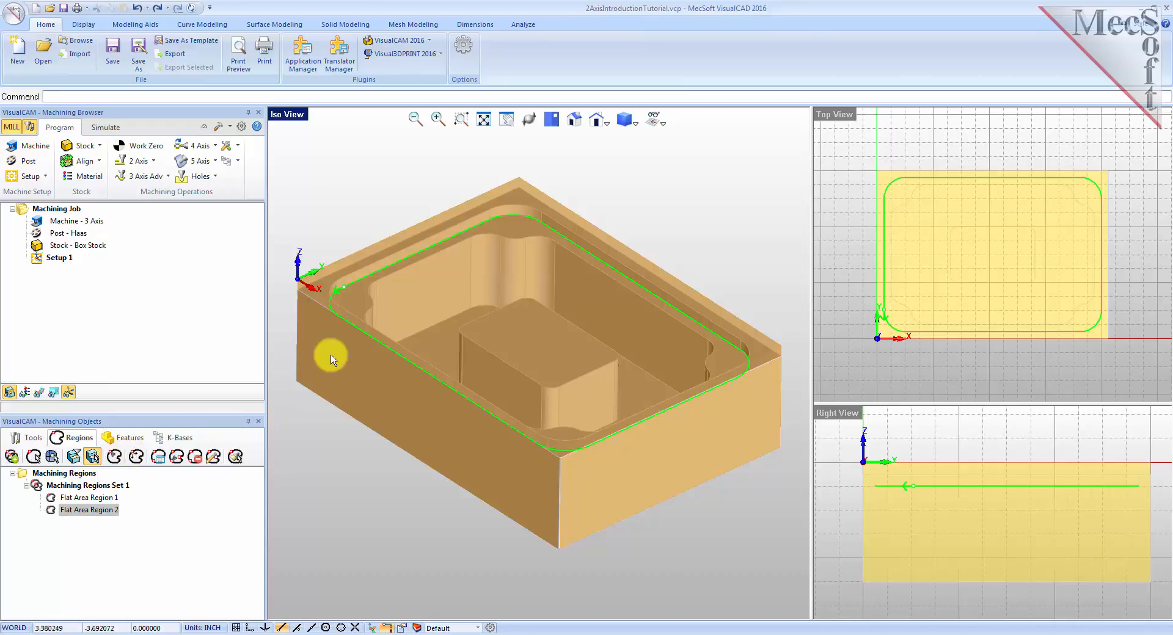
pyautogui.click(360, 301)
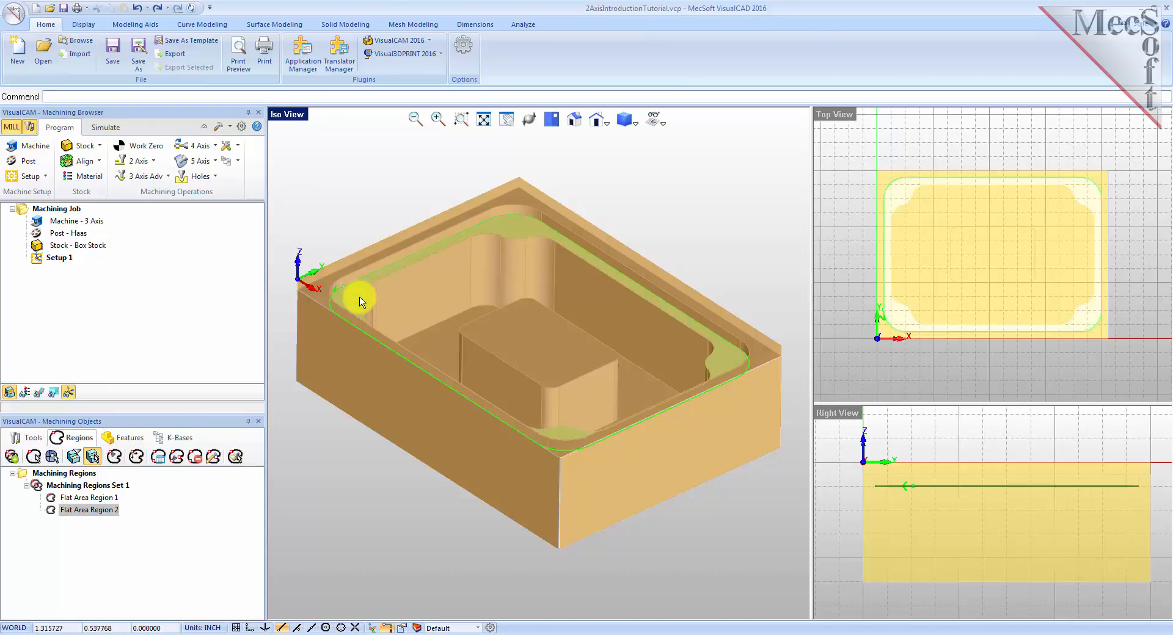
pyautogui.rightClick(360, 302)
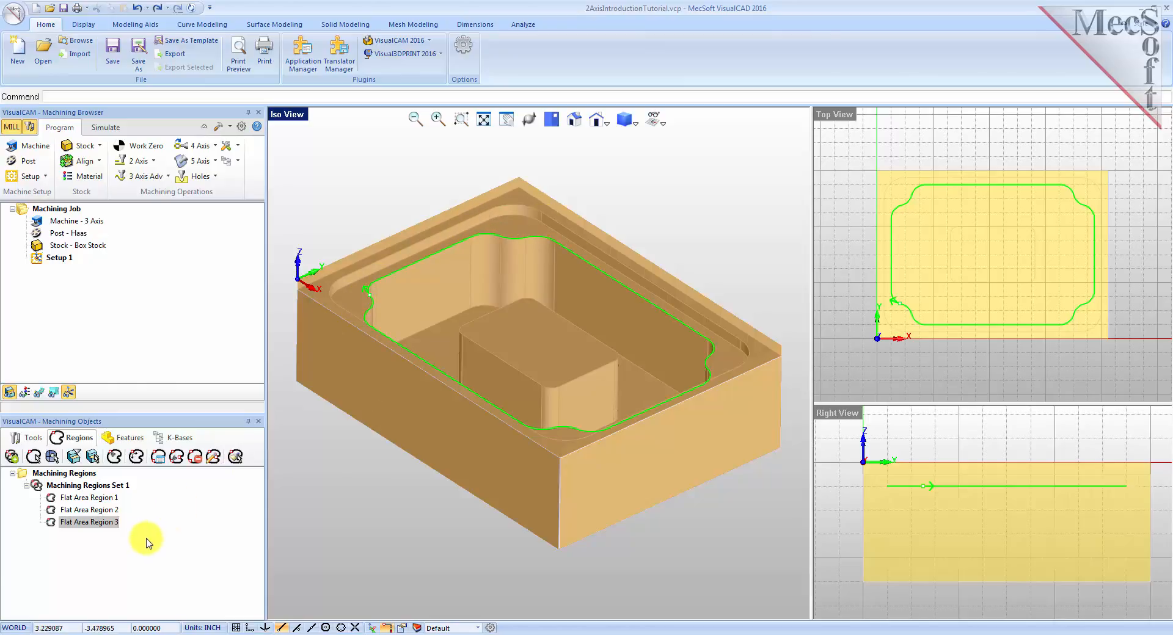
# Review the three flat area regions one at a time to compare their boundaries.
pyautogui.click(70, 525)
pyautogui.click(51, 525)
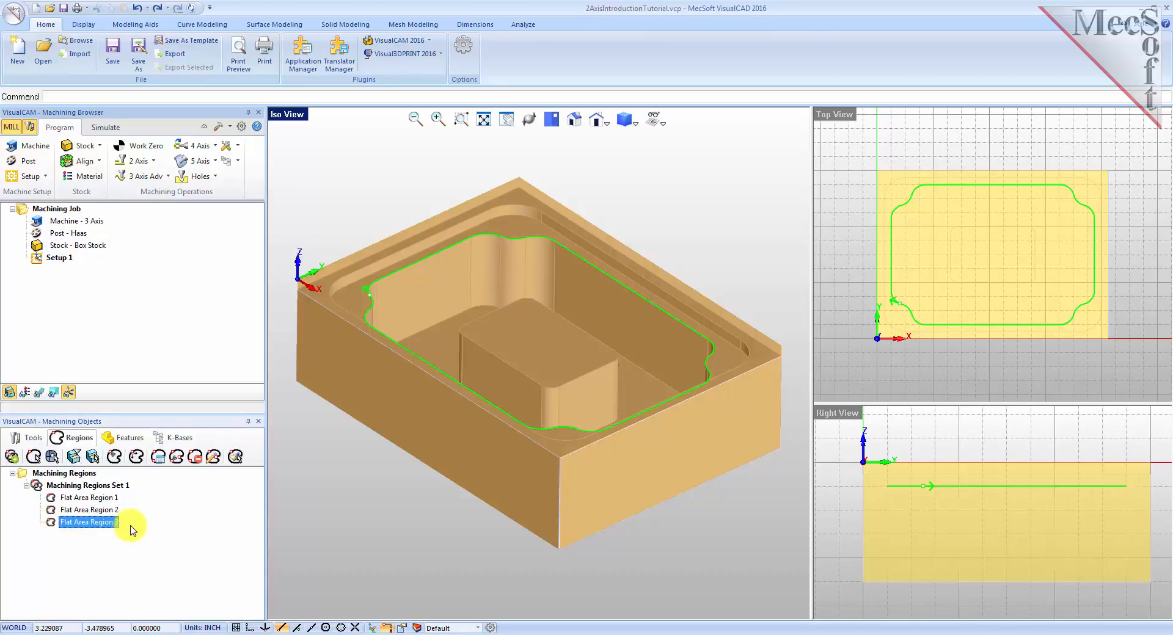
pyautogui.click(108, 500)
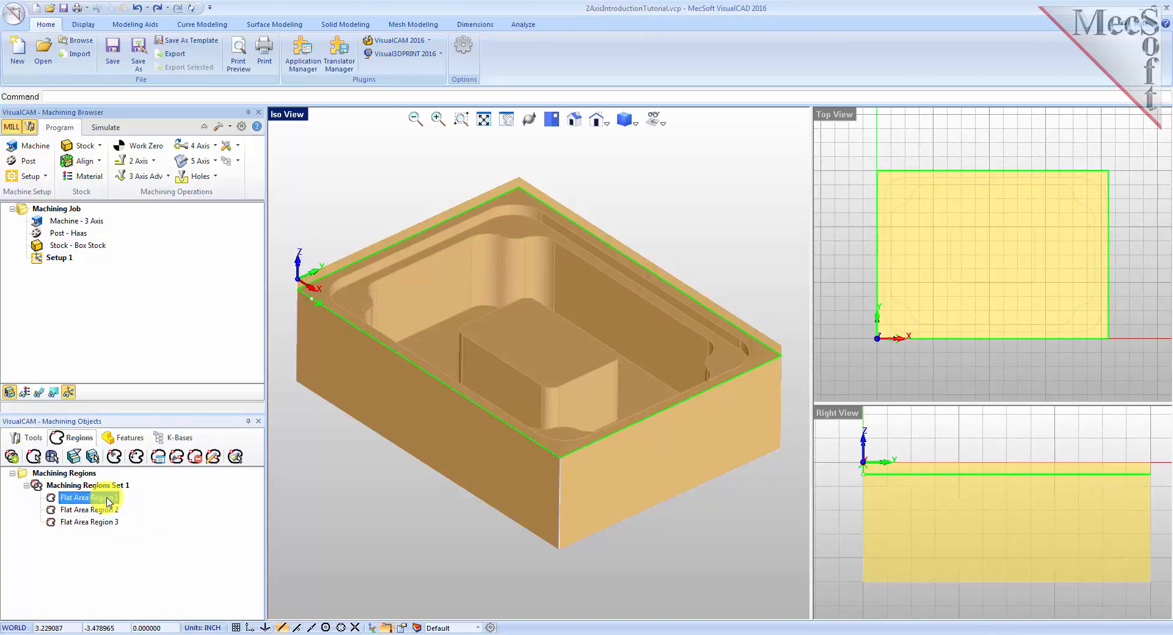
pyautogui.click(104, 511)
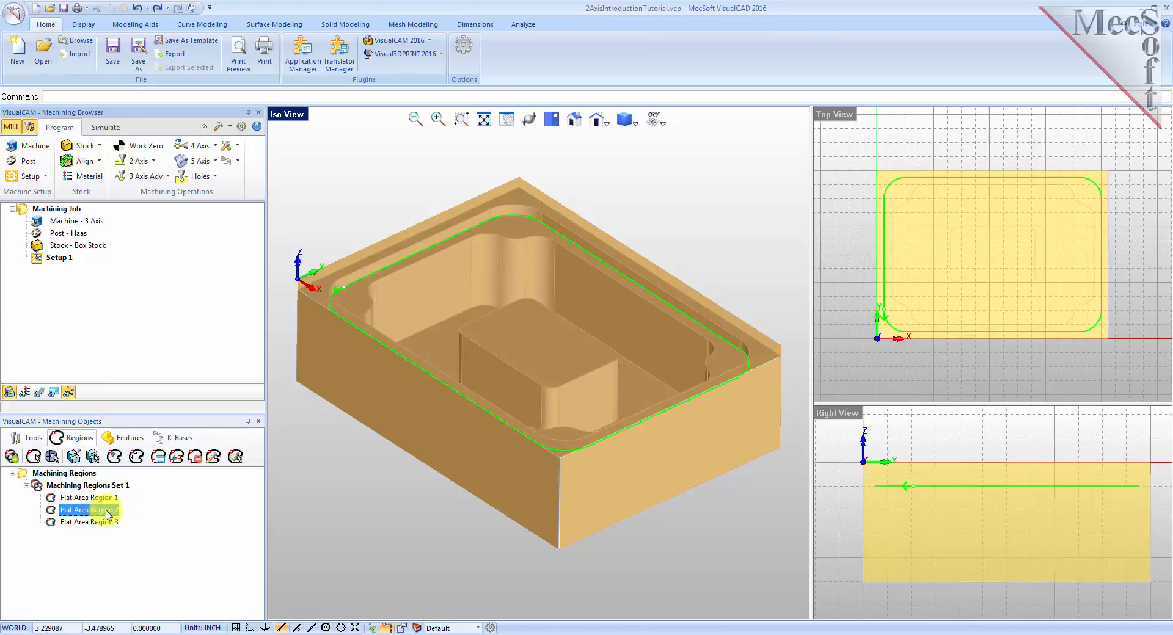
pyautogui.click(107, 524)
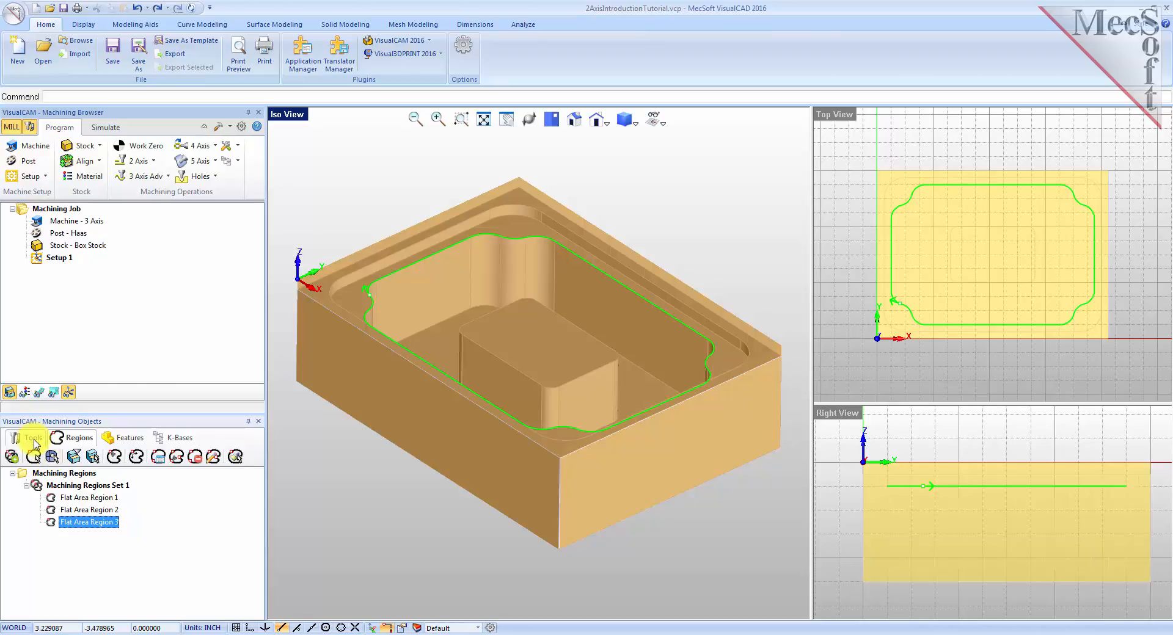
# Start a 2½ Axis Facing operation and add Flat Area Region 1 as its pre-defined part region.
pyautogui.click(34, 440)
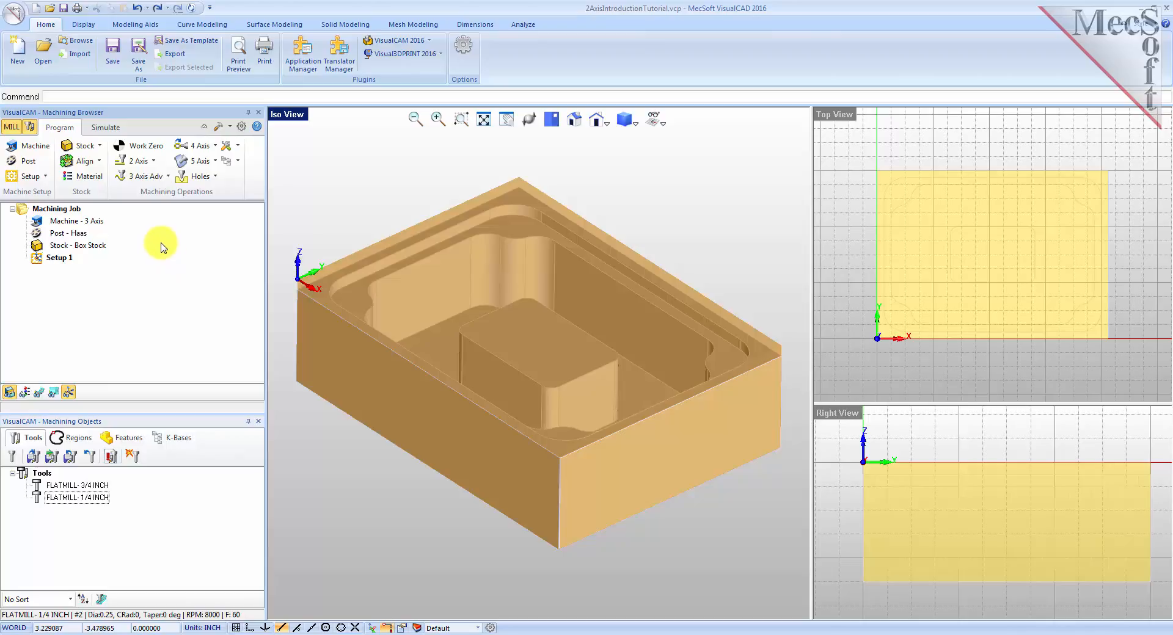
pyautogui.click(154, 164)
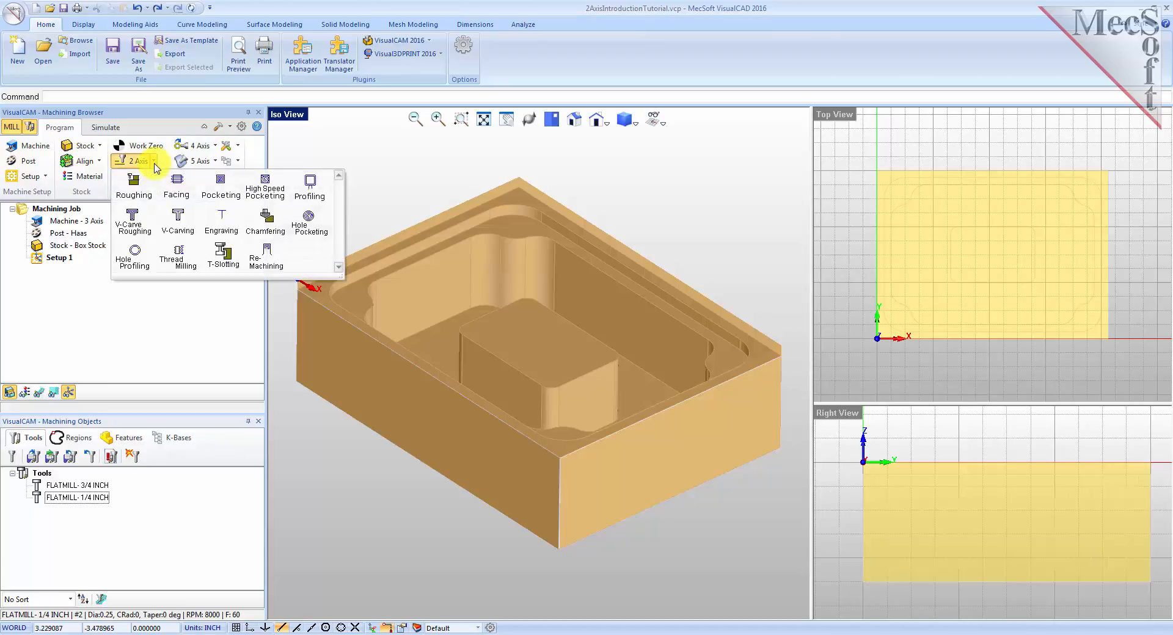
pyautogui.click(177, 194)
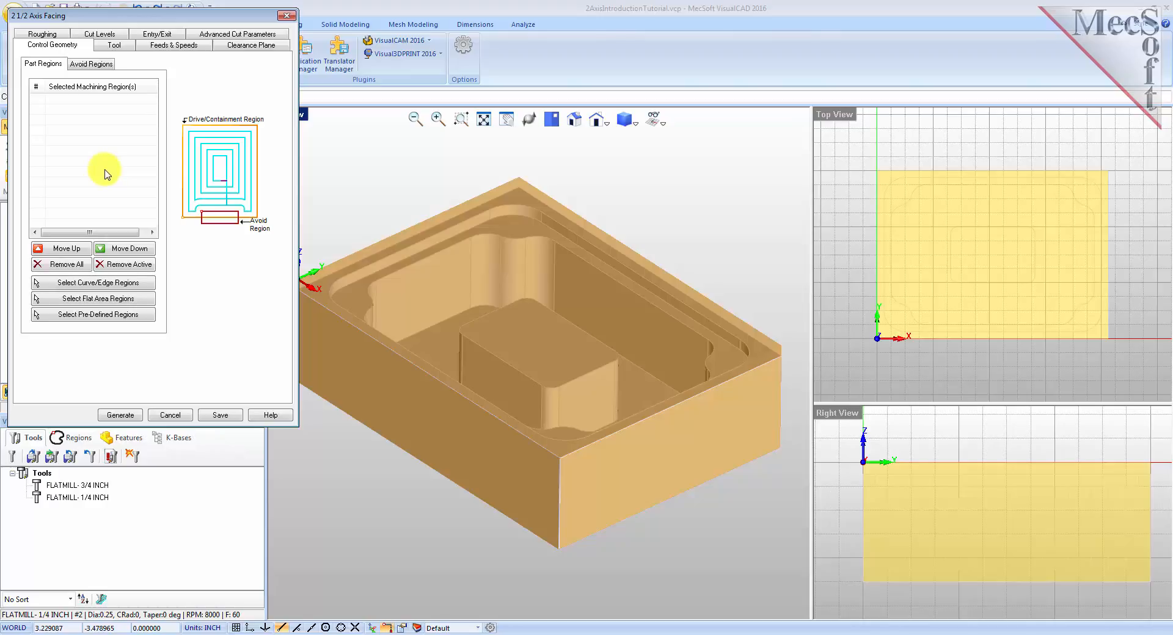
pyautogui.click(98, 315)
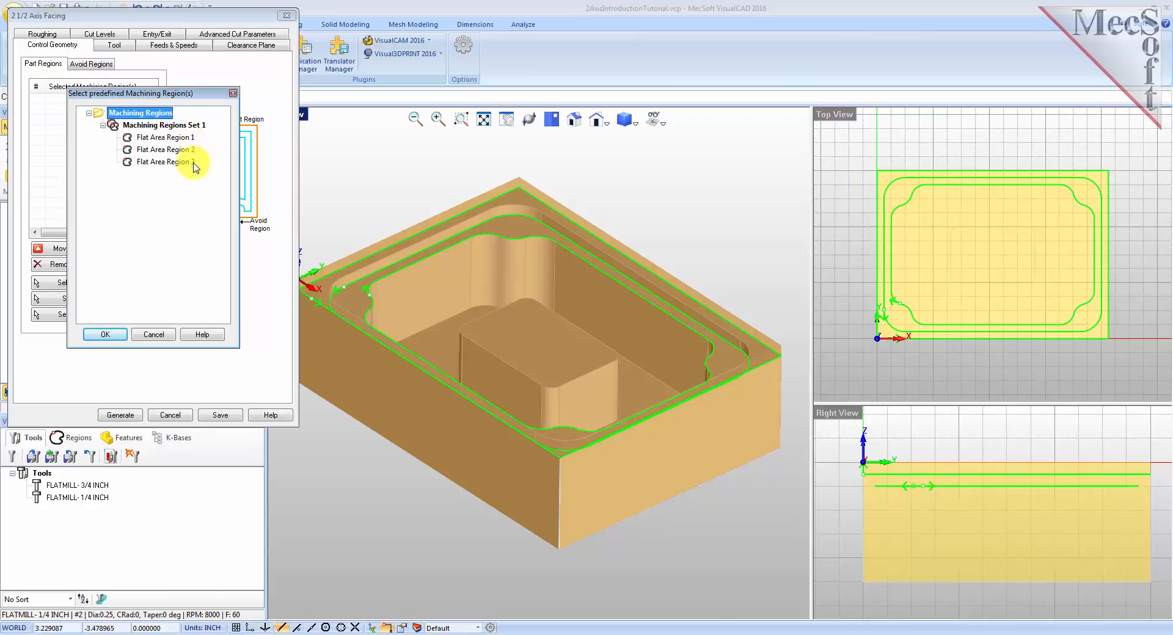
pyautogui.click(162, 137)
pyautogui.click(161, 150)
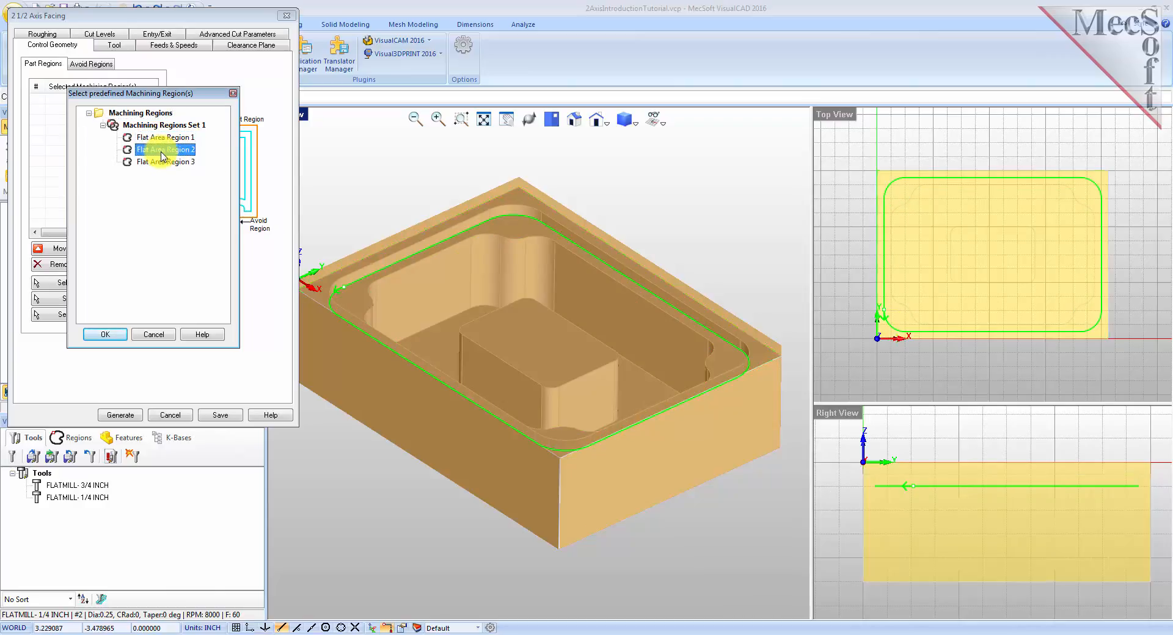
pyautogui.click(165, 162)
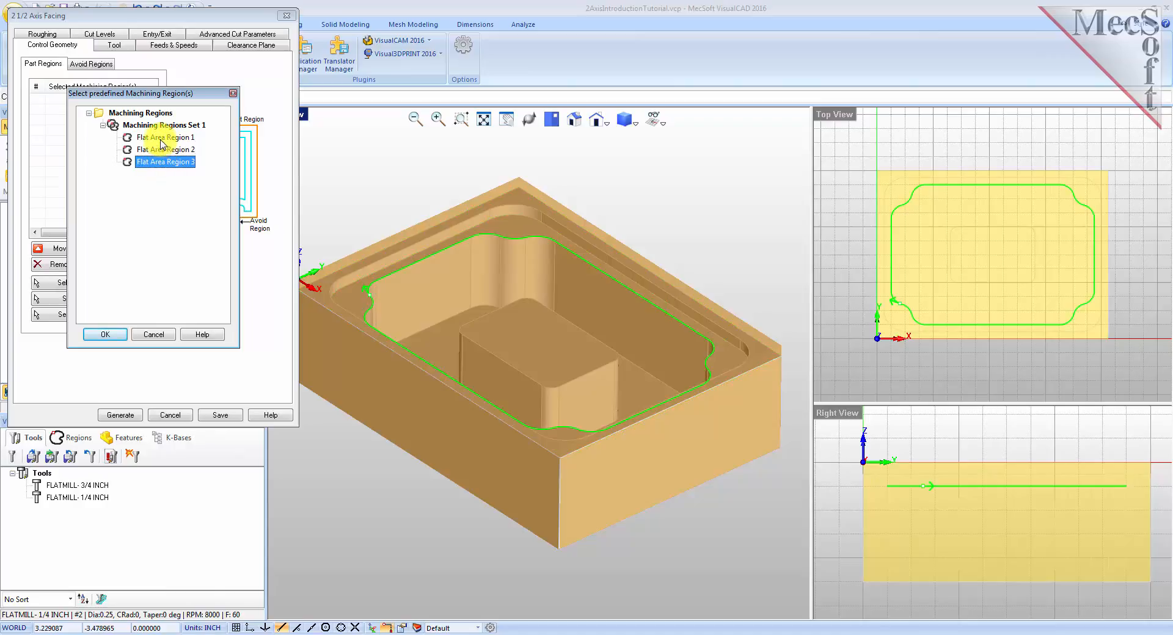
pyautogui.click(162, 138)
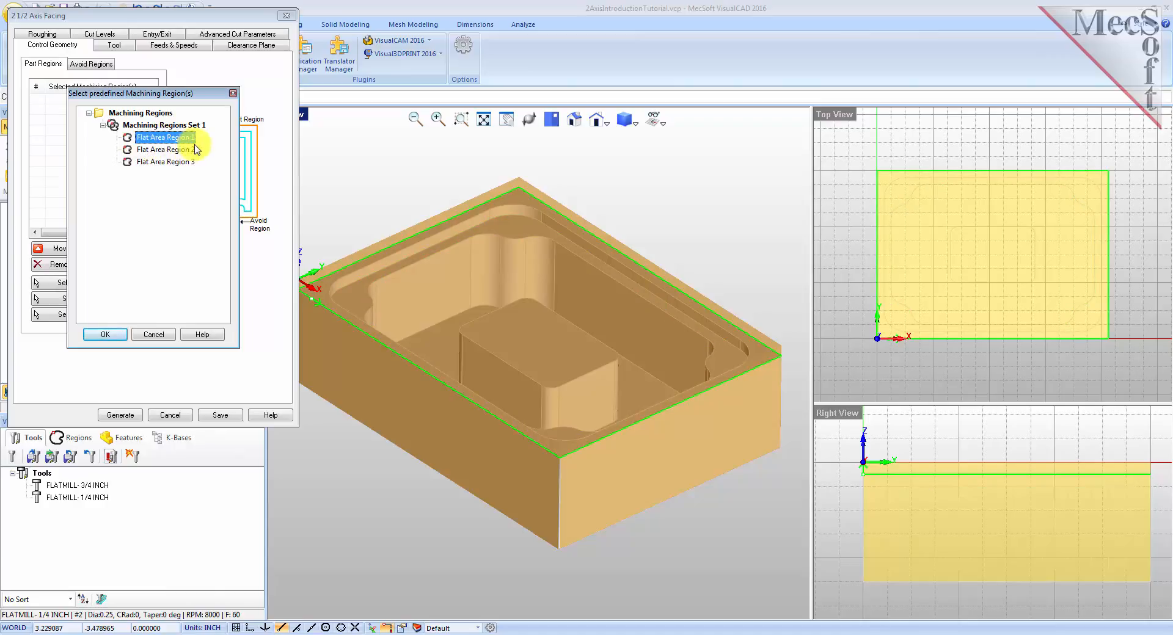
pyautogui.click(104, 334)
pyautogui.click(101, 99)
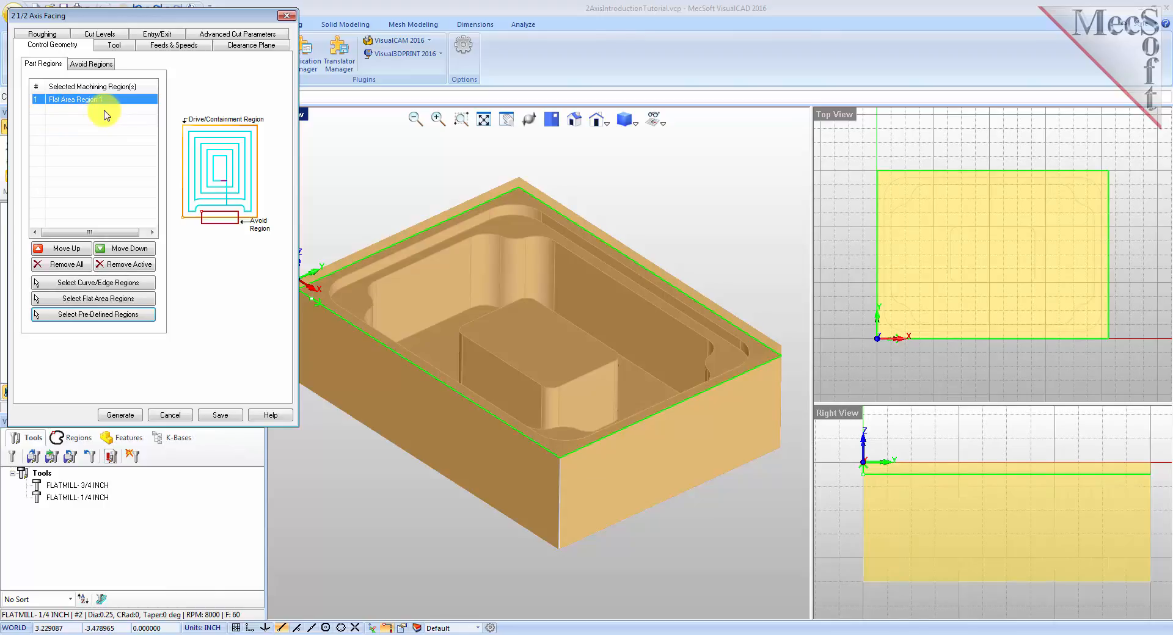
# Select the FLATMILL- 3/4 INCH tool for the facing operation and review its feeds and speeds.
pyautogui.click(118, 49)
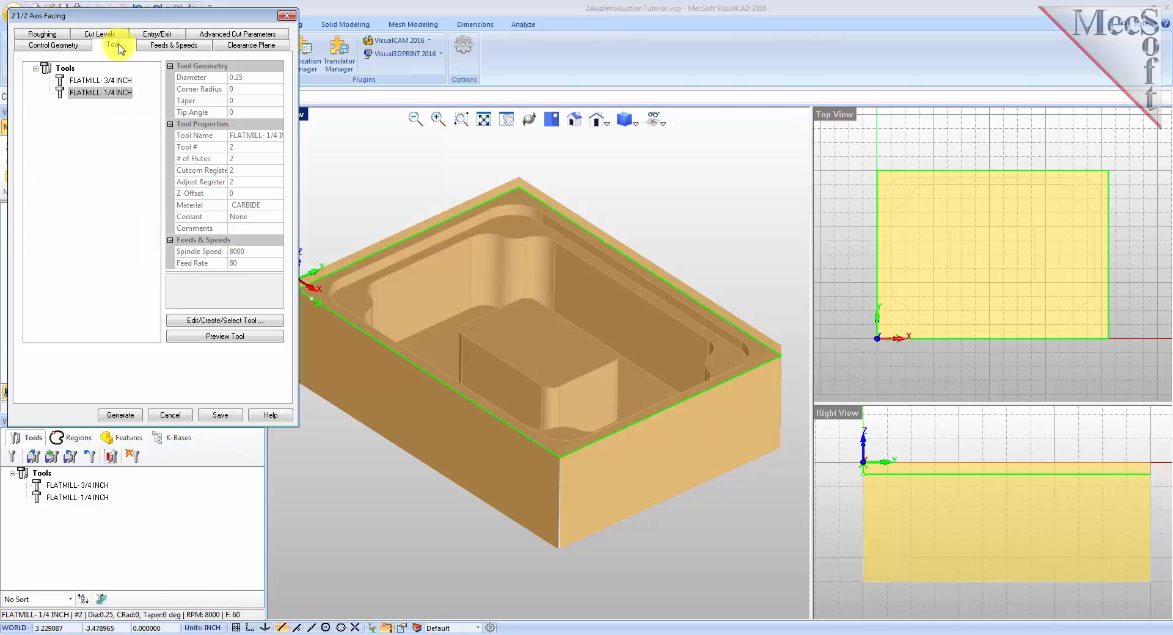
pyautogui.click(62, 83)
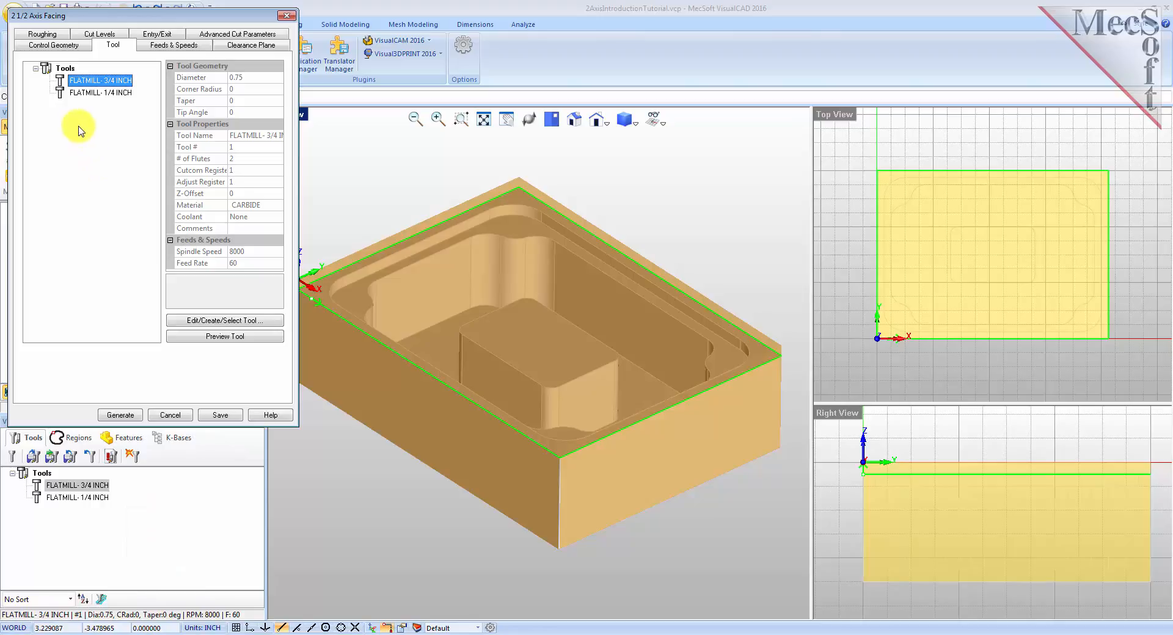
pyautogui.click(164, 45)
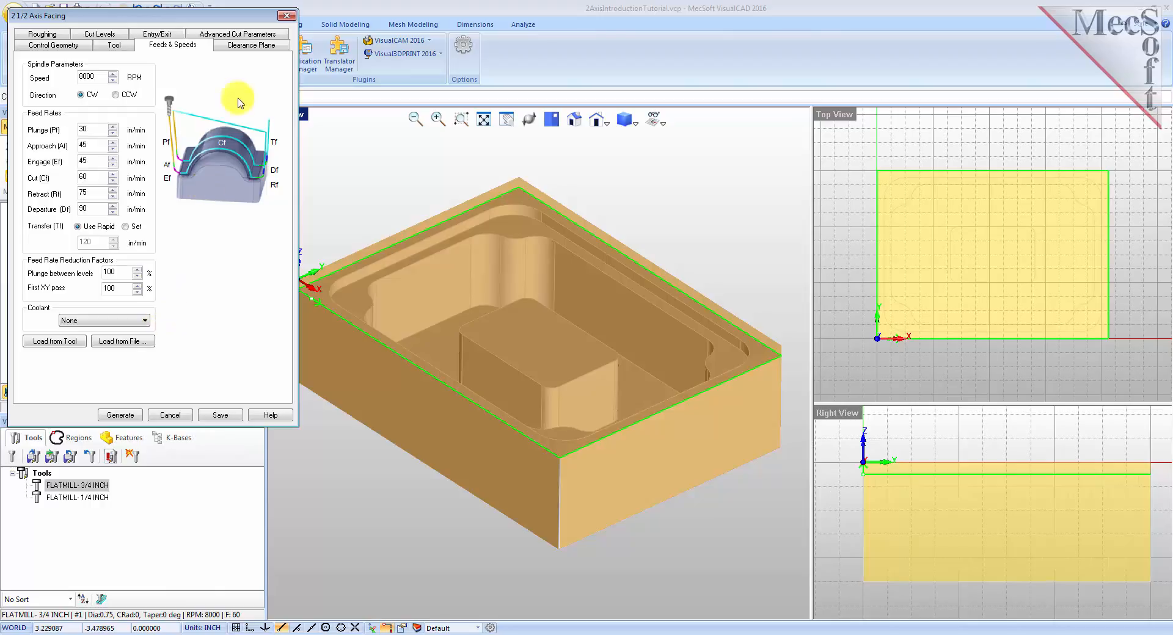
# Set the clearance plane definition to Automatic and the cut transfer method to Clearance Plane.
pyautogui.click(249, 46)
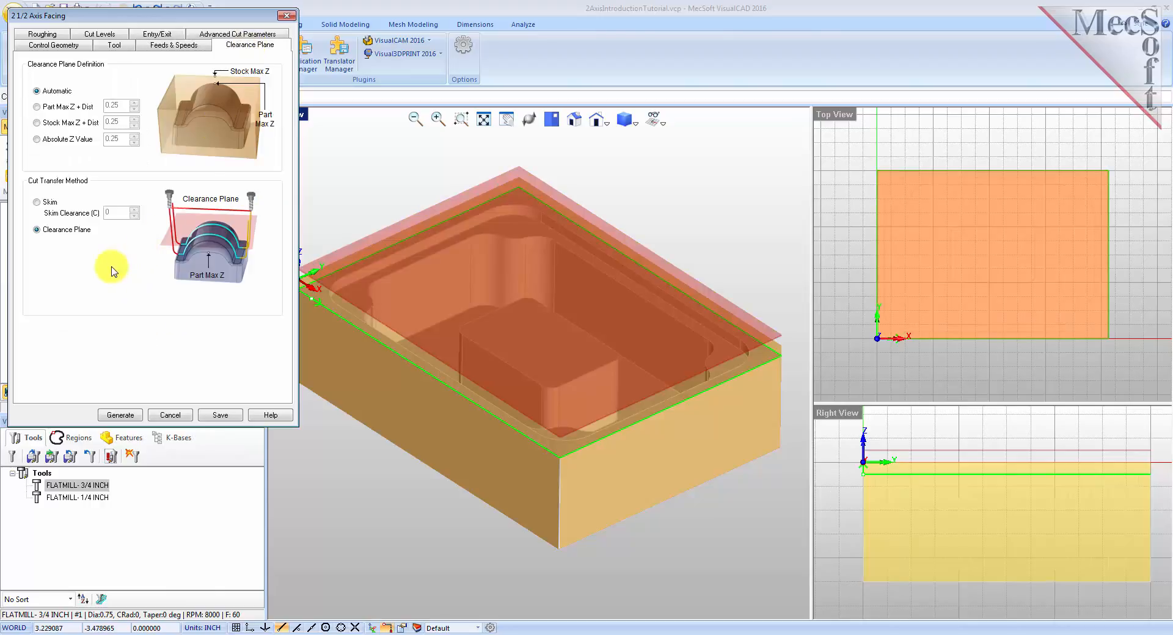
pyautogui.click(37, 92)
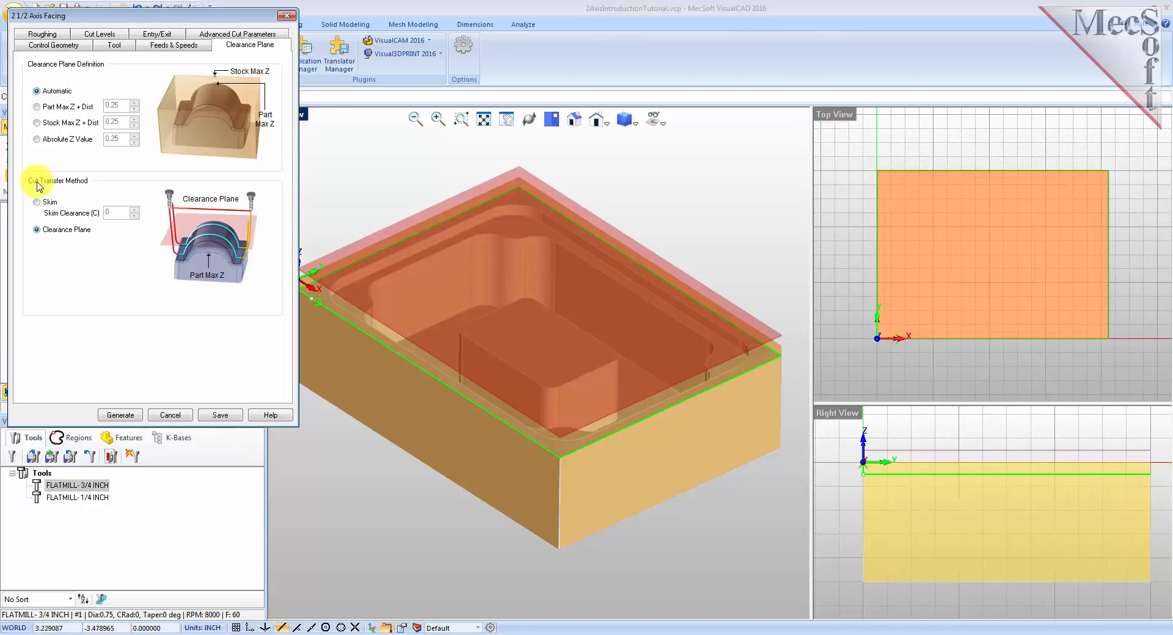
pyautogui.click(37, 230)
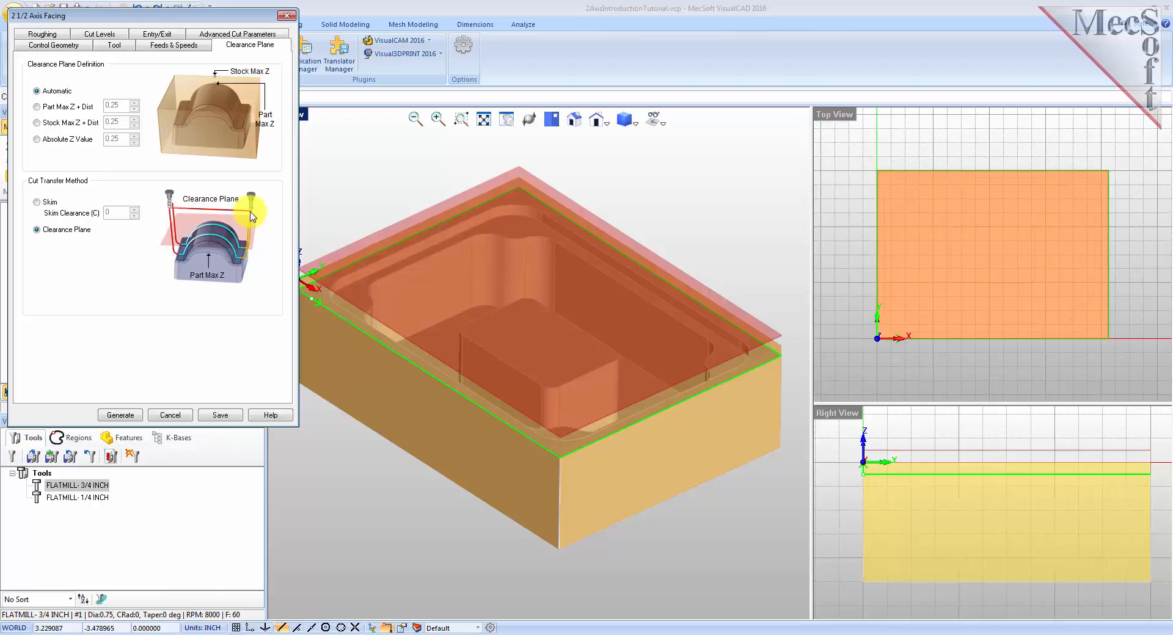
pyautogui.moveTo(590, 471); pyautogui.dragTo(585, 400, button='middle')
pyautogui.moveTo(479, 283); pyautogui.dragTo(576, 335, button='middle')
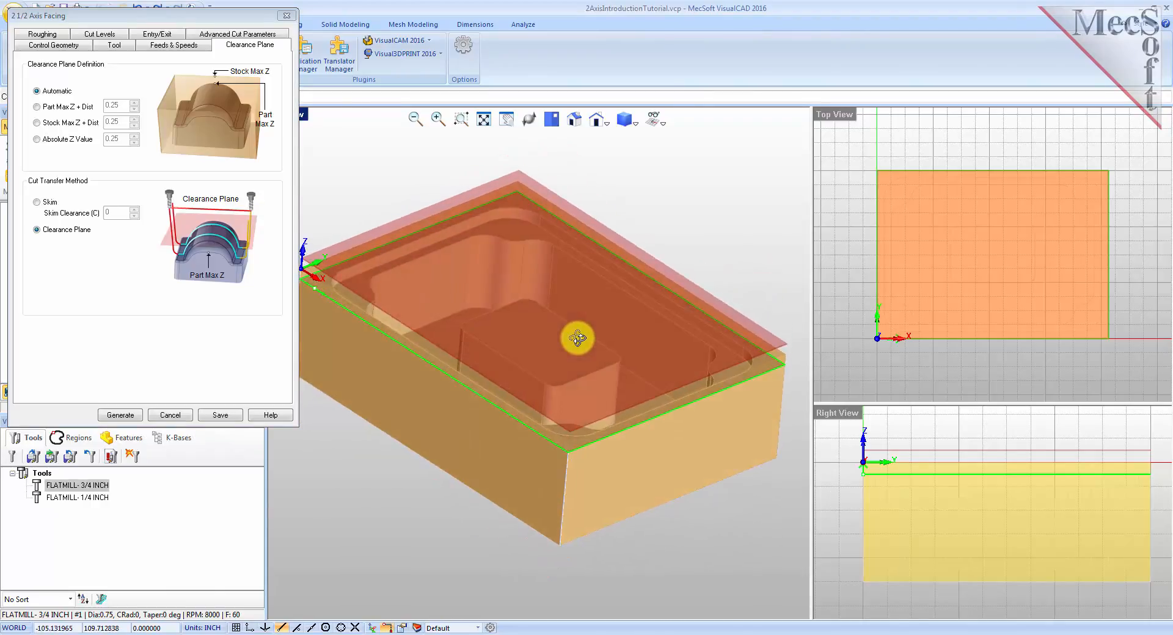
# Set roughing tolerance to 0.001, stock to 0, and stepover to 30% of tool diameter.
pyautogui.click(53, 37)
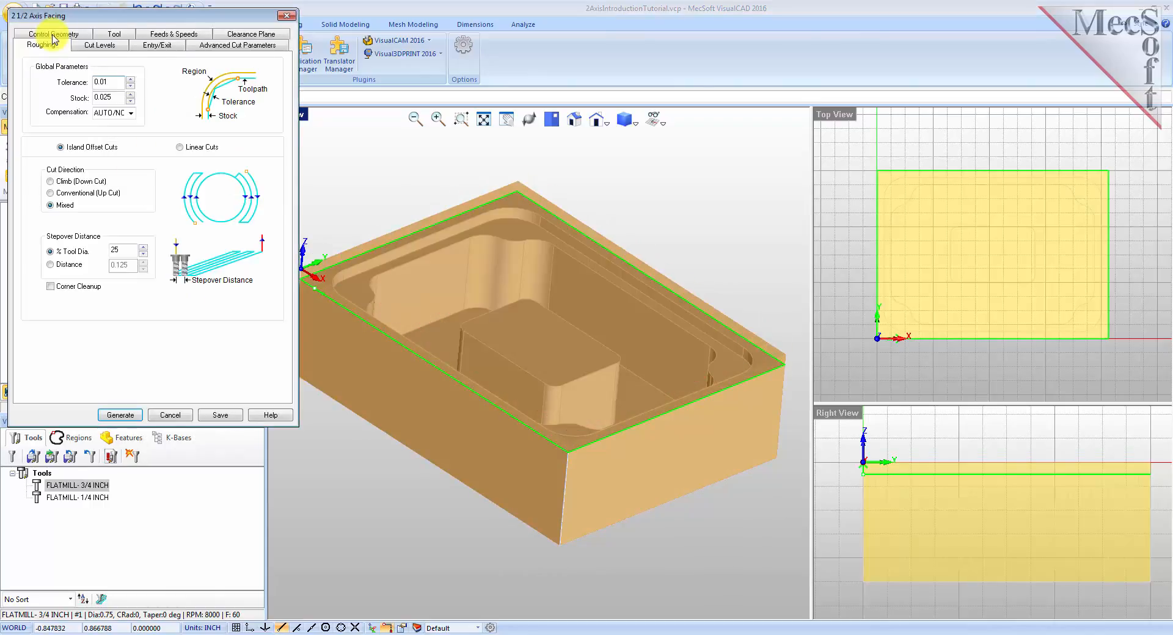
pyautogui.doubleClick(115, 80)
pyautogui.write('0.001')
pyautogui.press('Tab')
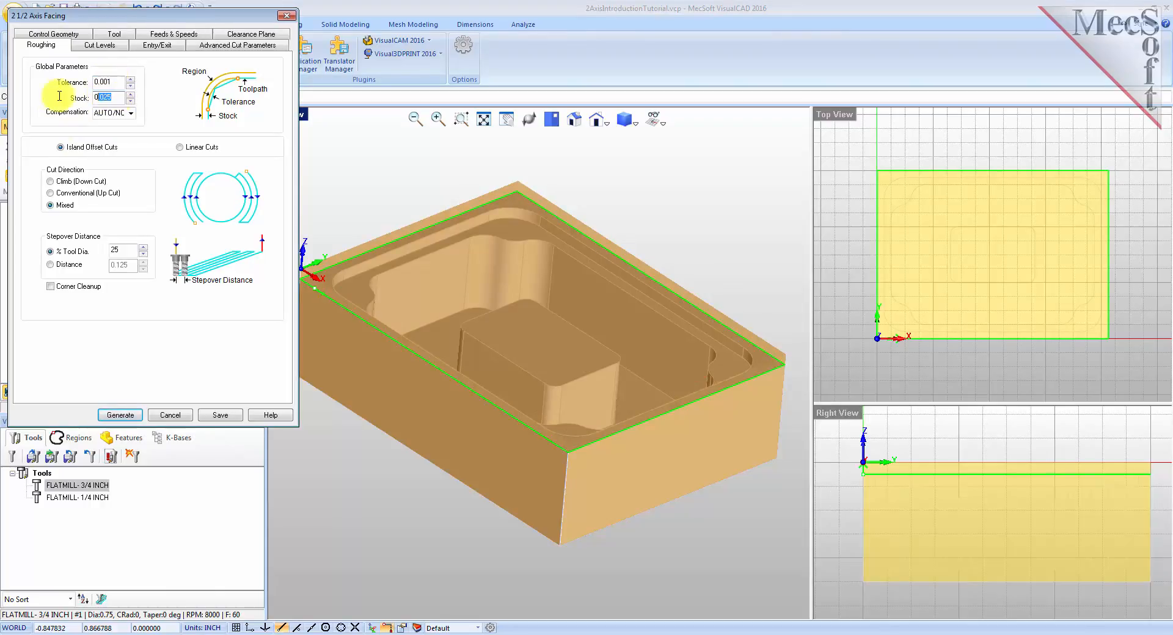
pyautogui.write('0')
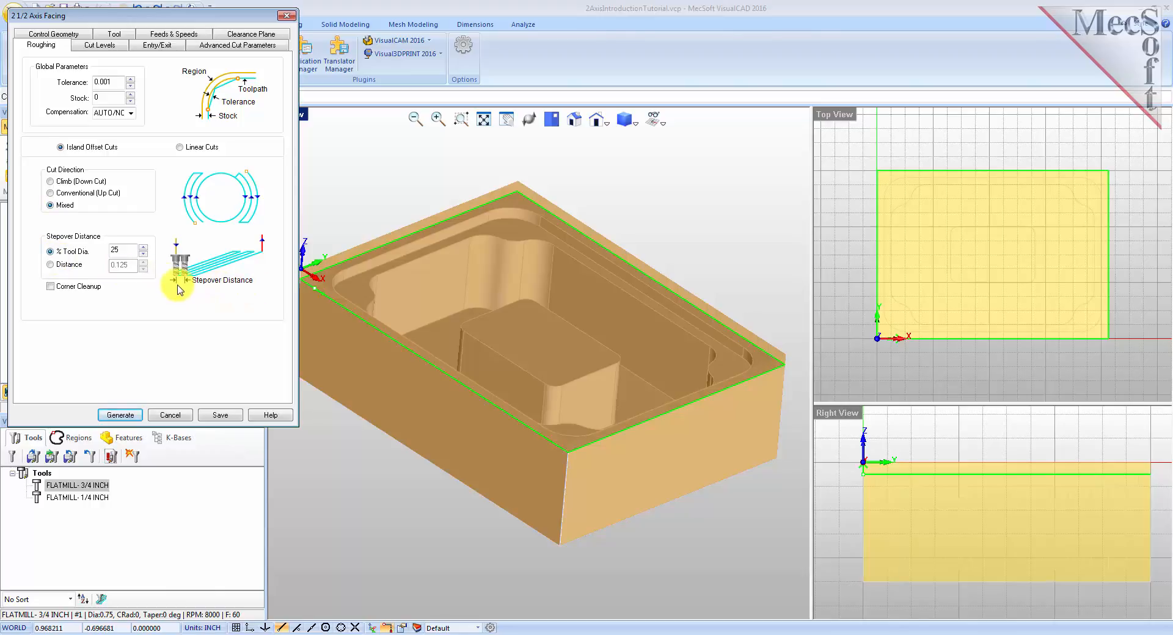
pyautogui.doubleClick(121, 250)
pyautogui.write('30')
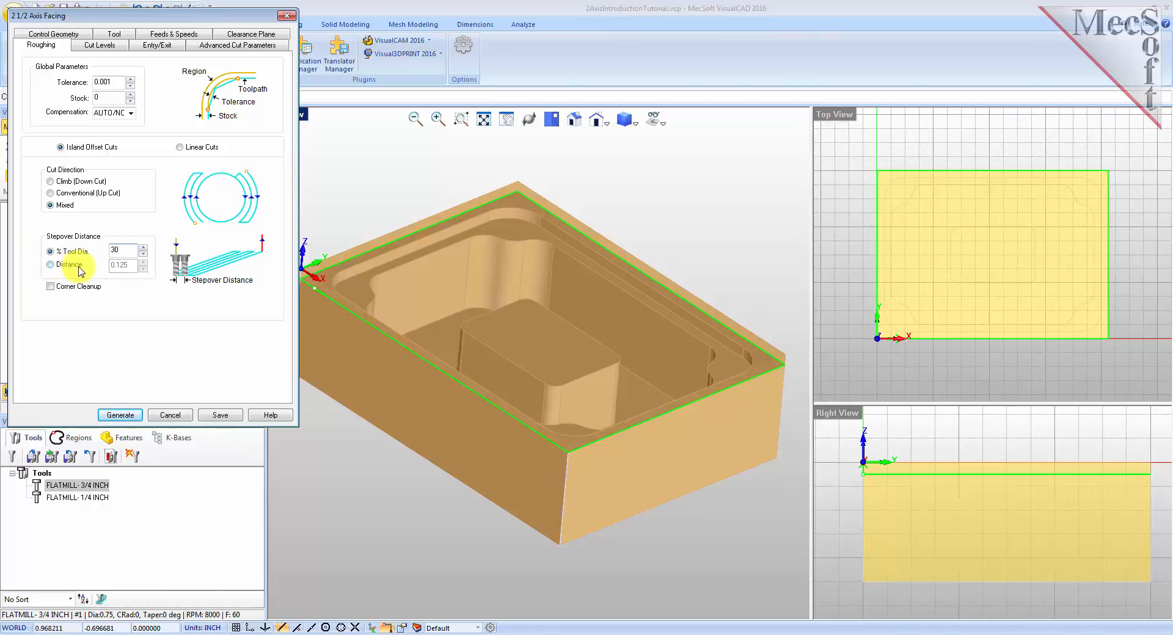
# Set the cut geometry location to At Bottom with a total cut depth of 0.25.
pyautogui.click(99, 44)
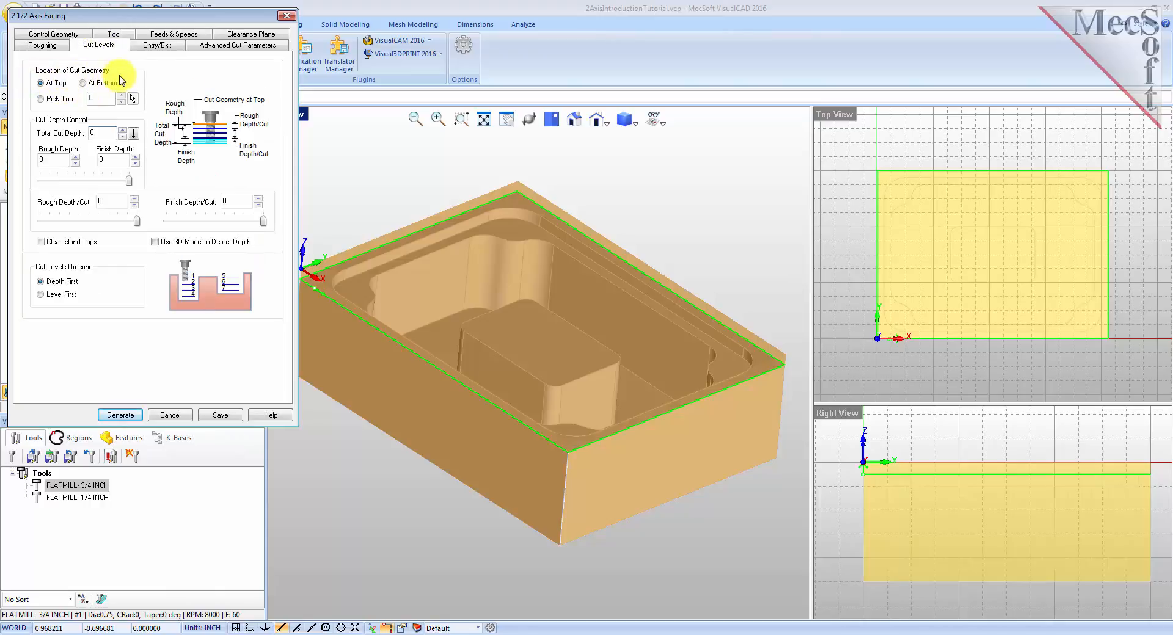
pyautogui.click(82, 83)
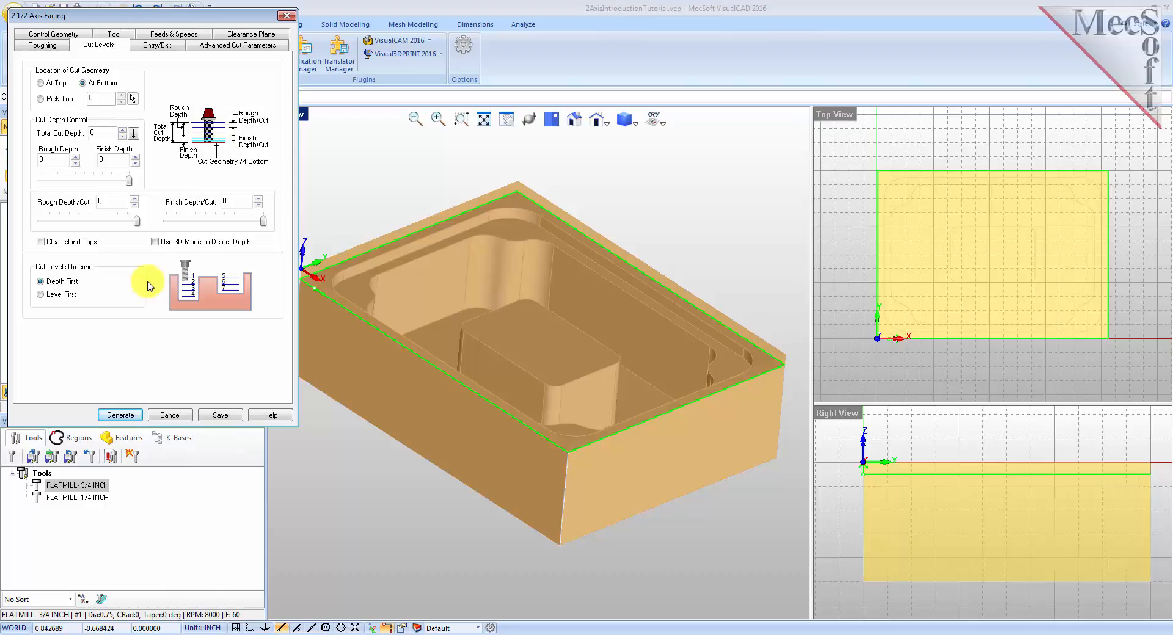
pyautogui.doubleClick(92, 133)
pyautogui.write('0.25')
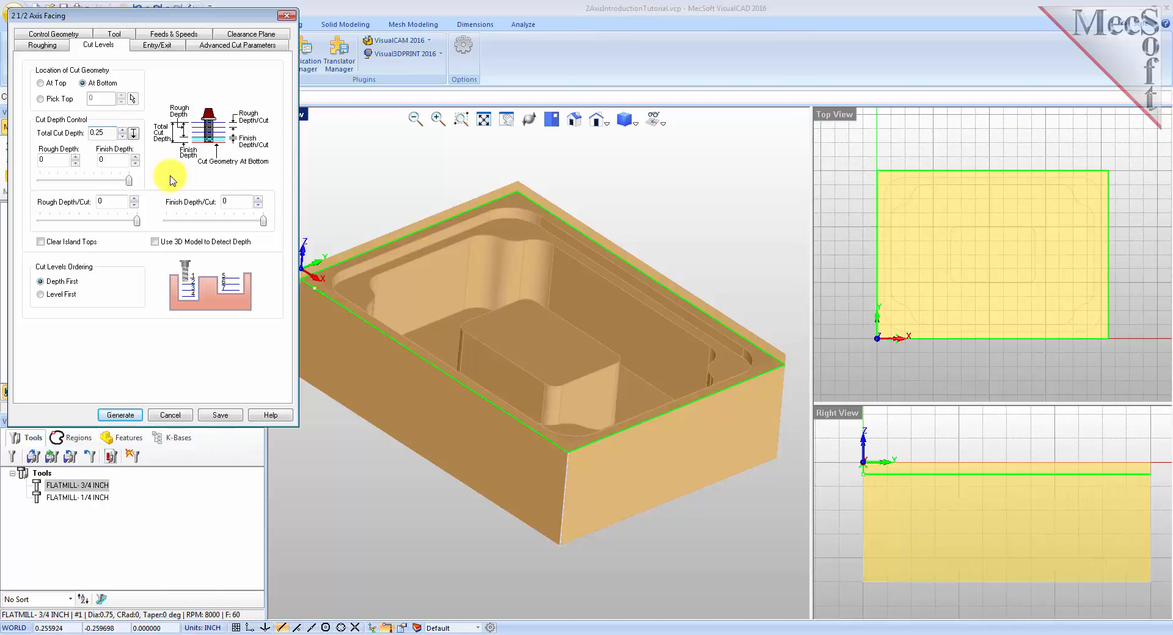
# Set the rough depth and rough depth per cut to 0.25.
pyautogui.click(128, 181)
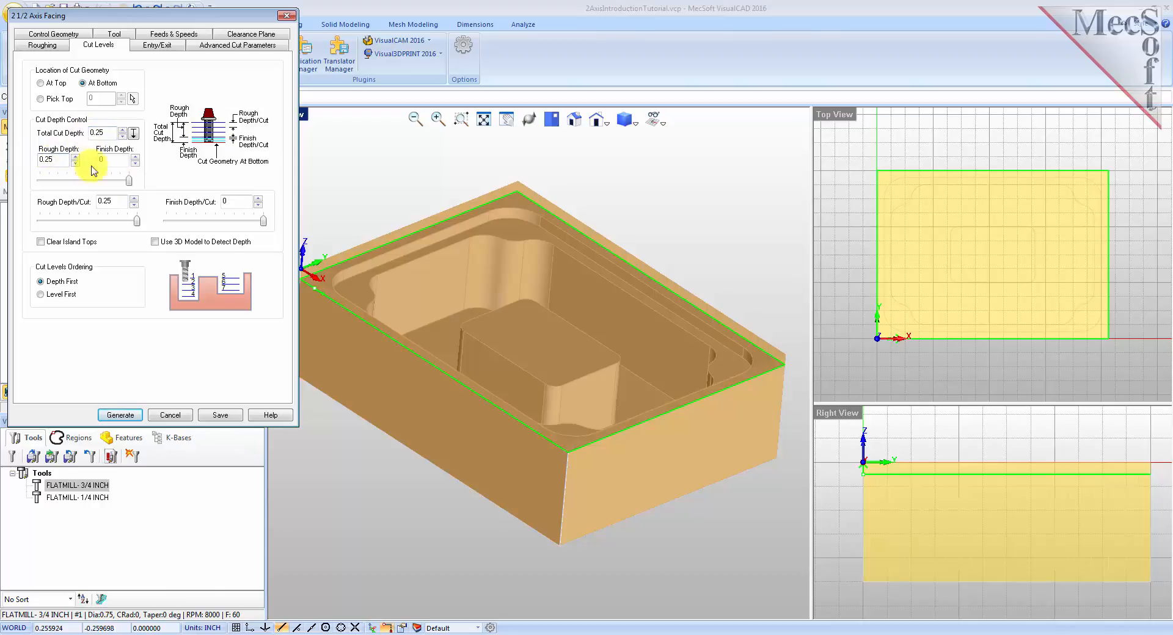
pyautogui.moveTo(129, 181)
pyautogui.mouseDown()
pyautogui.moveTo(63, 182)
pyautogui.moveTo(137, 182)
pyautogui.mouseUp()
pyautogui.moveTo(69, 220); pyautogui.dragTo(136, 224)
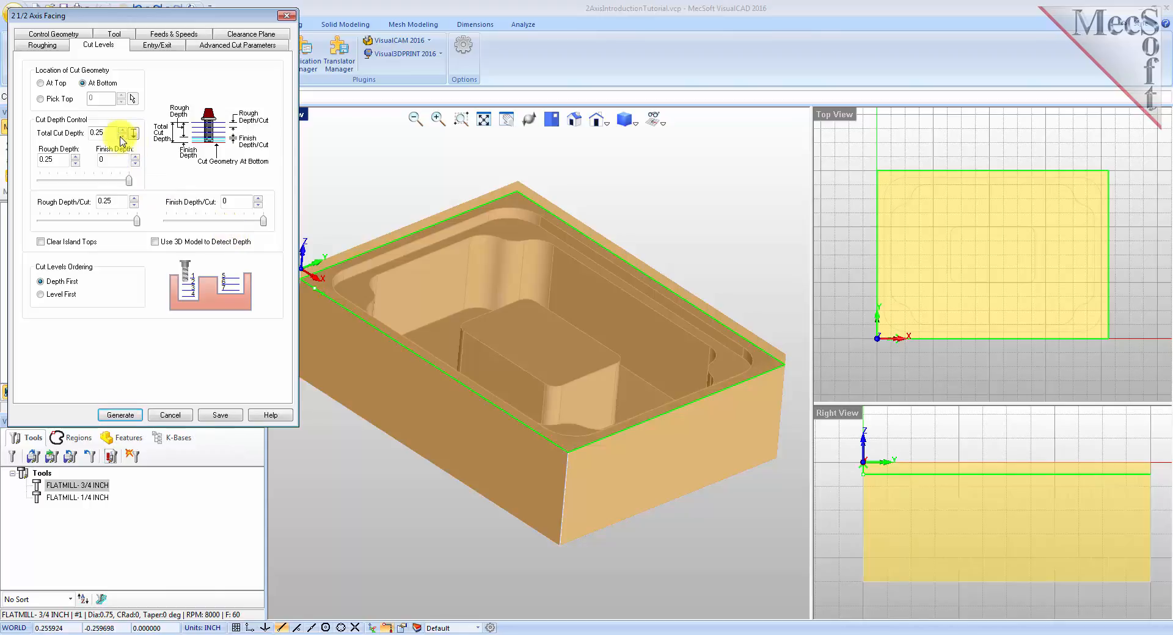
# Set the cut levels ordering to Depth First and generate the 2½ Axis Facing toolpath.
pyautogui.moveTo(106, 131); pyautogui.dragTo(80, 131)
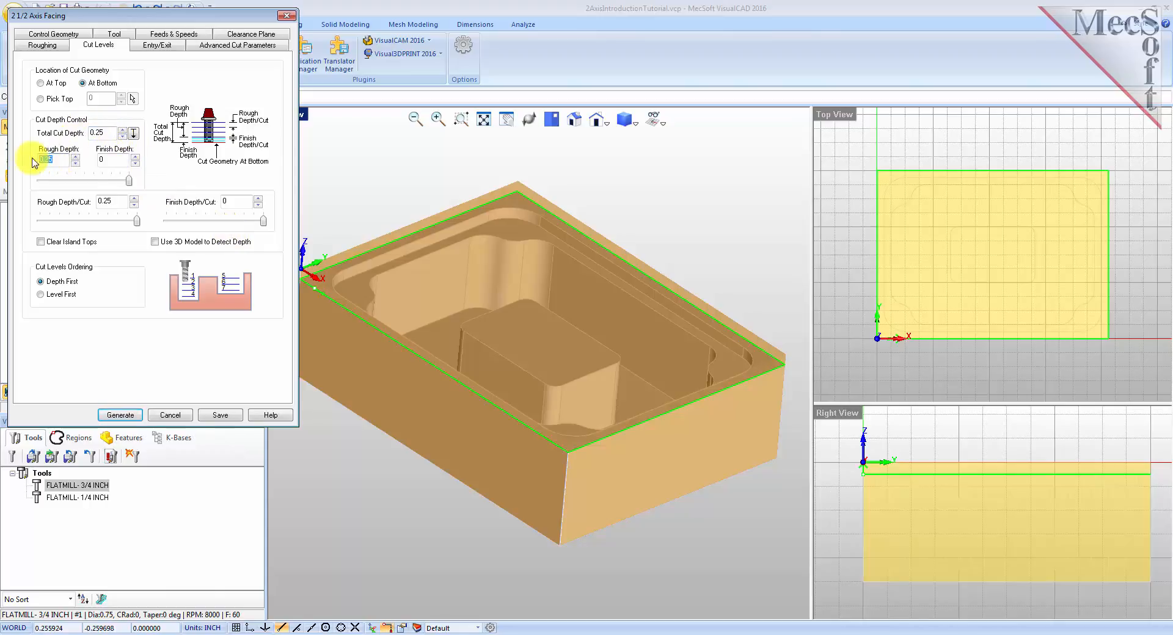
pyautogui.moveTo(118, 202); pyautogui.dragTo(92, 202)
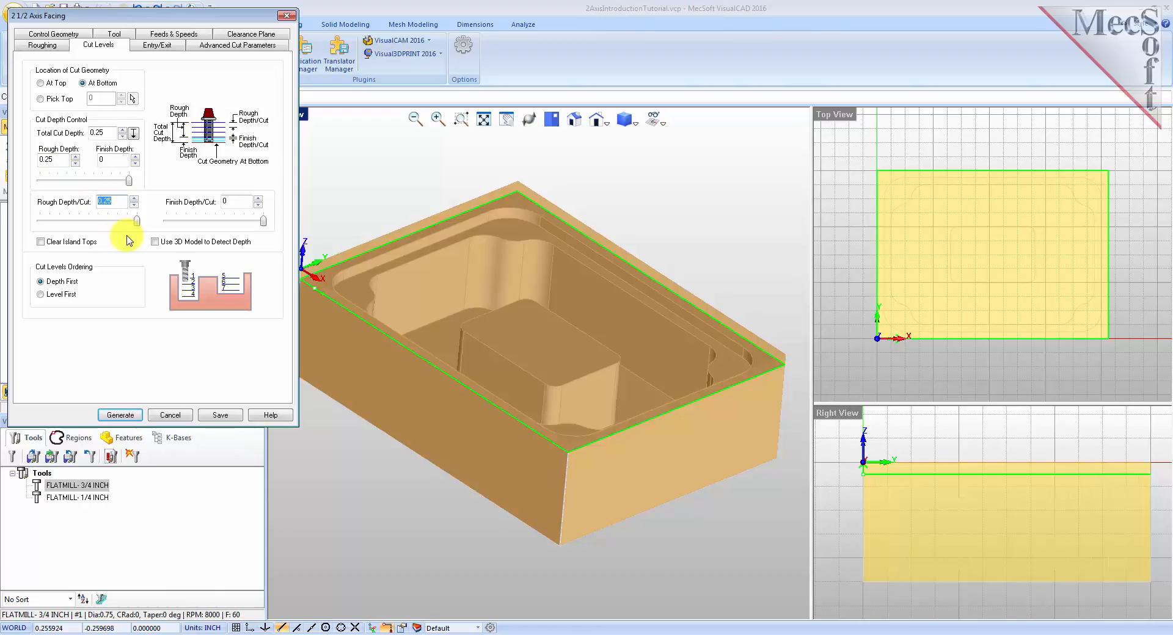
pyautogui.click(41, 282)
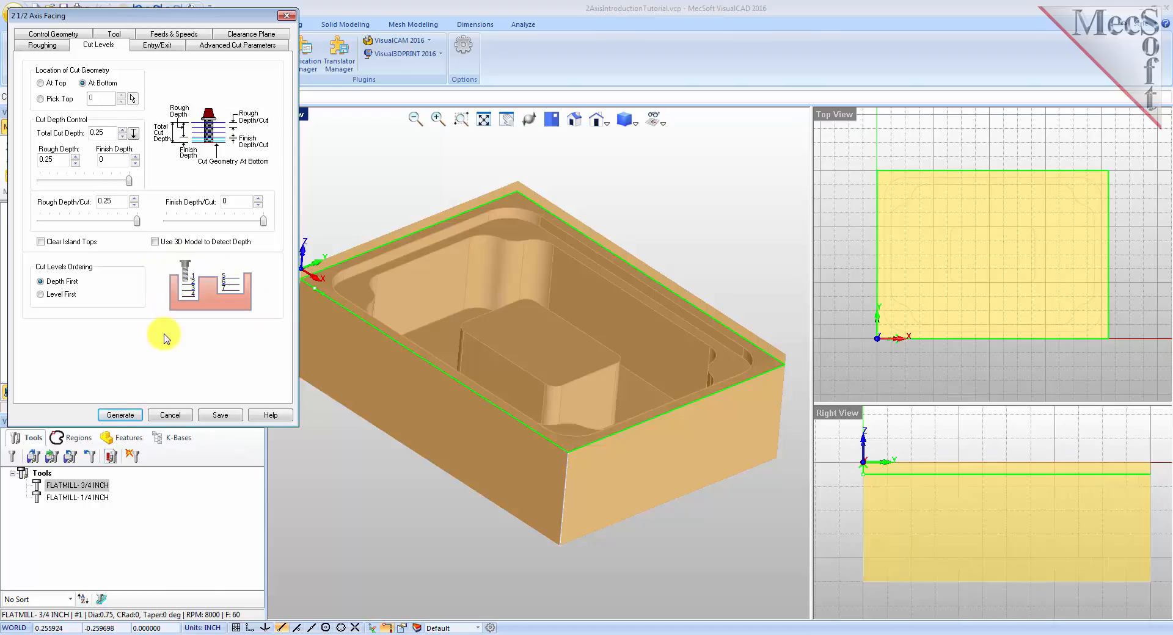
pyautogui.click(122, 415)
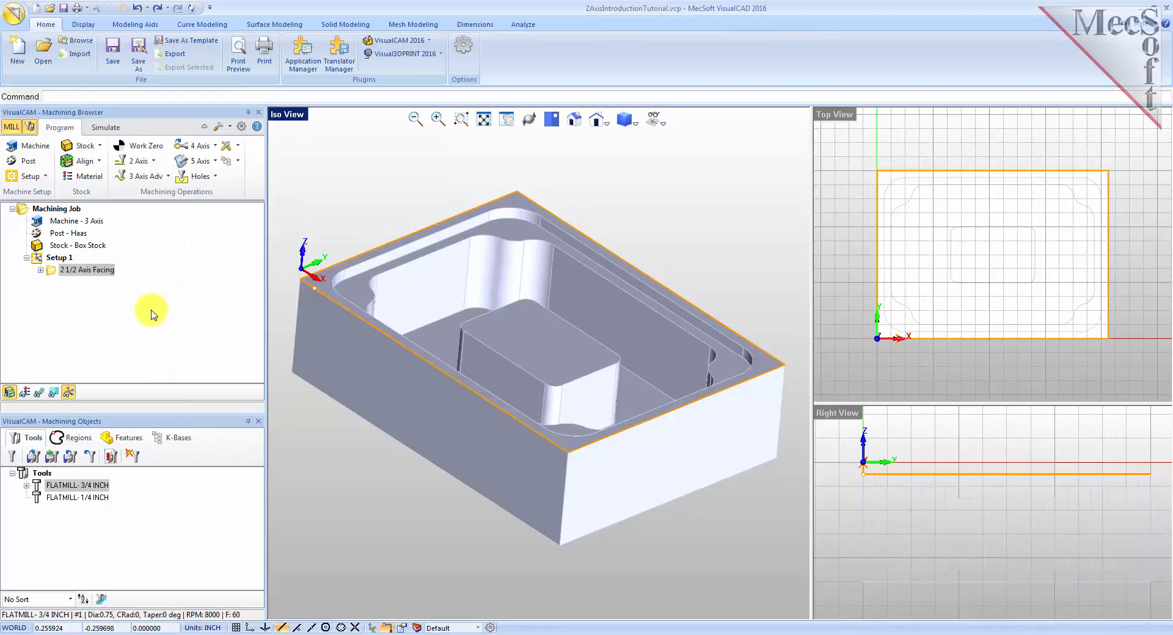
# Select the facing operation and display its toolpath in the viewport.
pyautogui.click(86, 271)
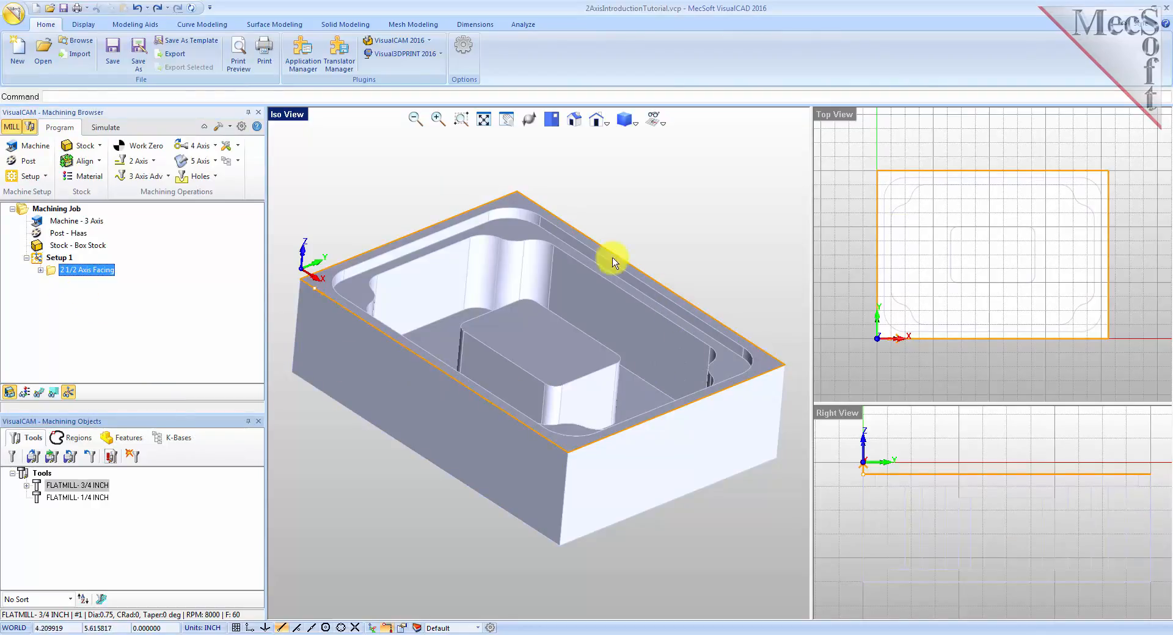
pyautogui.click(39, 392)
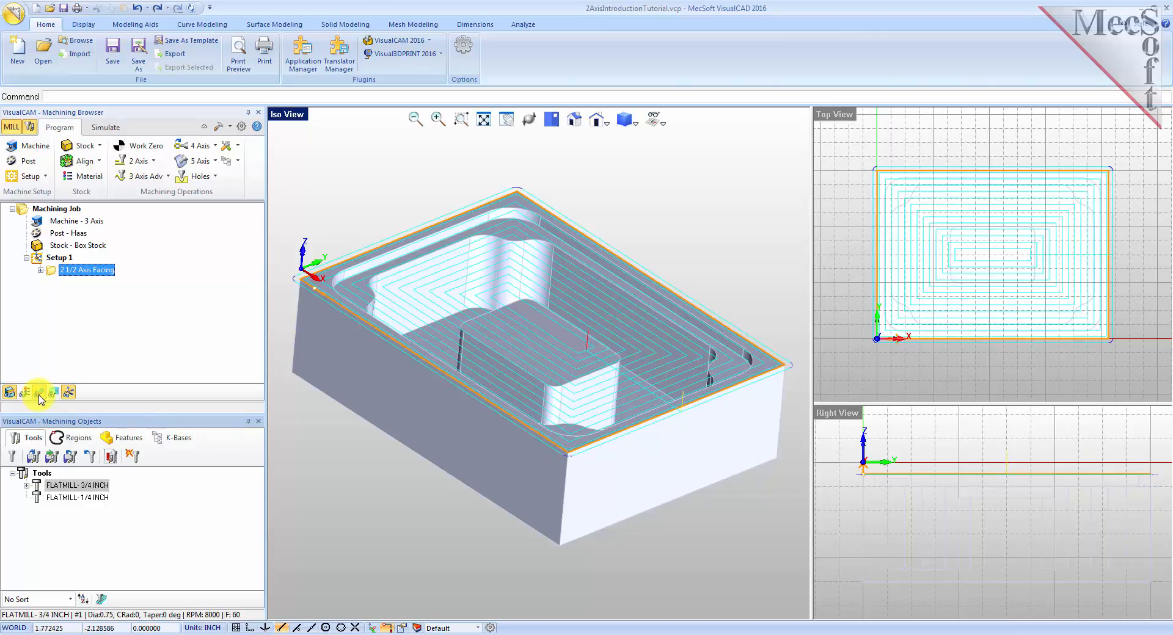
pyautogui.click(39, 394)
pyautogui.click(39, 394)
pyautogui.moveTo(558, 385); pyautogui.dragTo(583, 380, button='right')
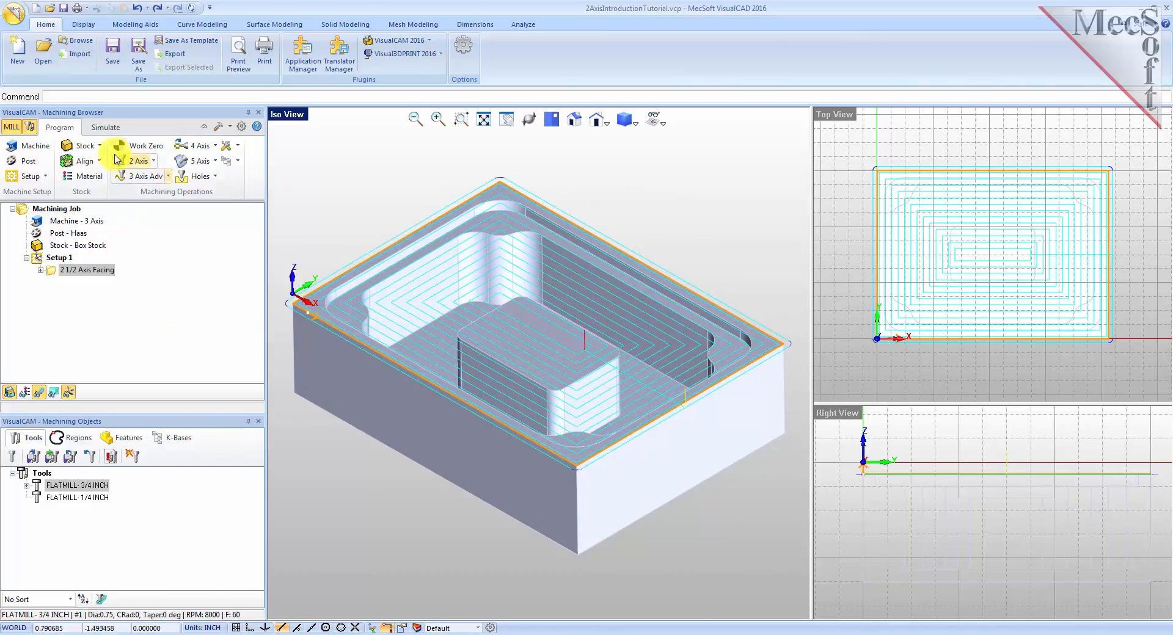
# Switch to simulation mode and hide the part model.
pyautogui.click(108, 128)
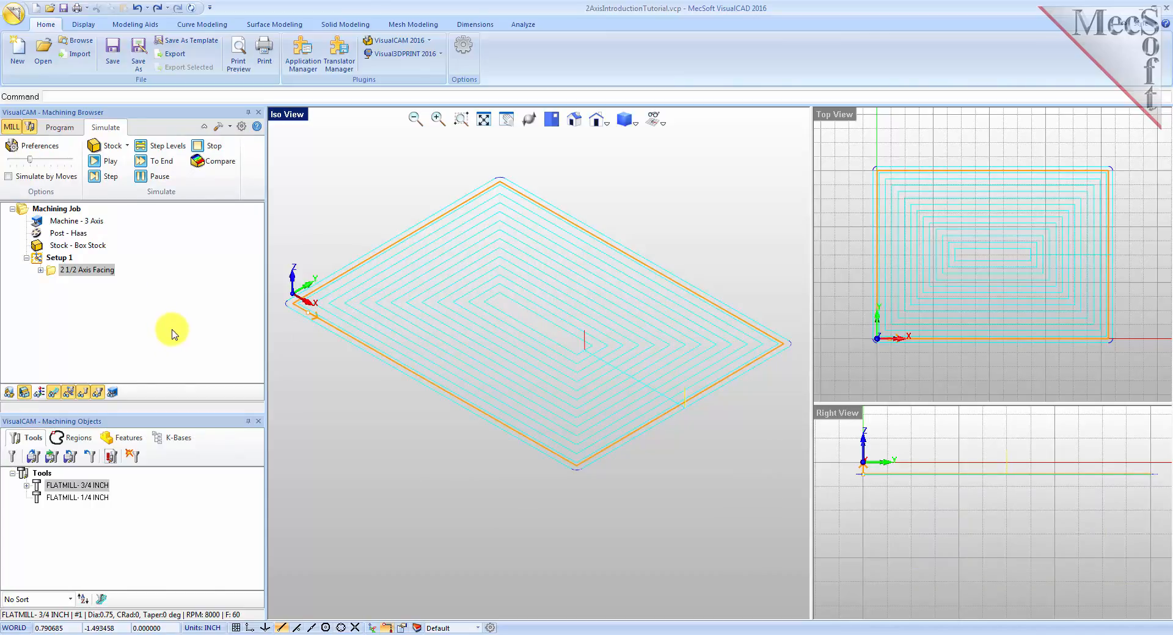
pyautogui.click(10, 392)
pyautogui.click(10, 397)
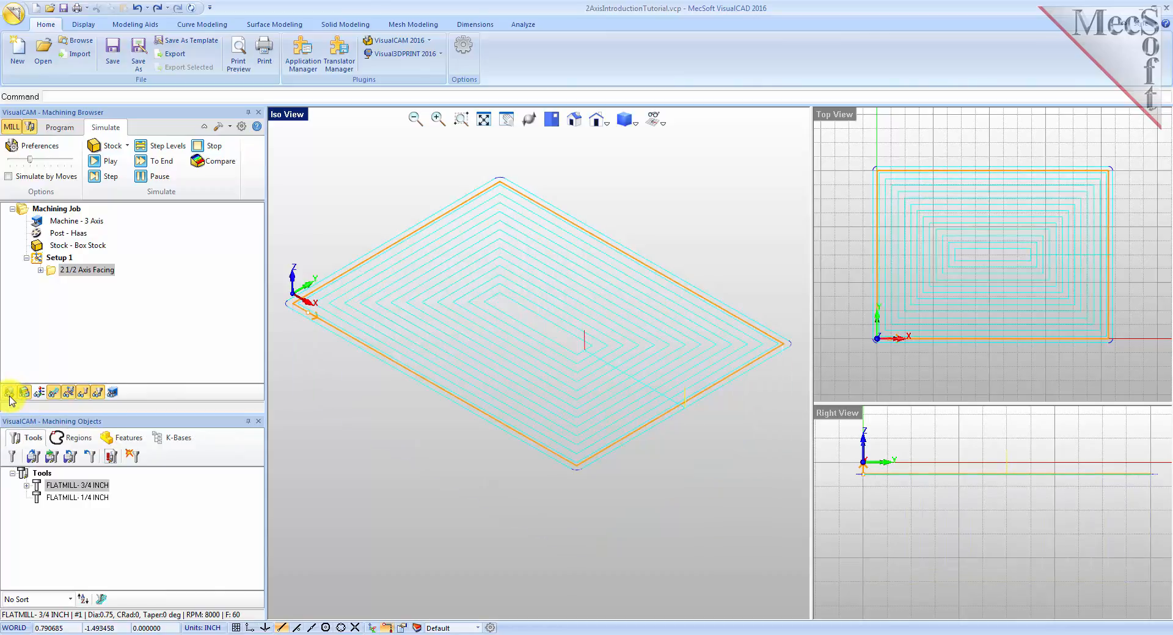
pyautogui.click(10, 397)
pyautogui.click(9, 397)
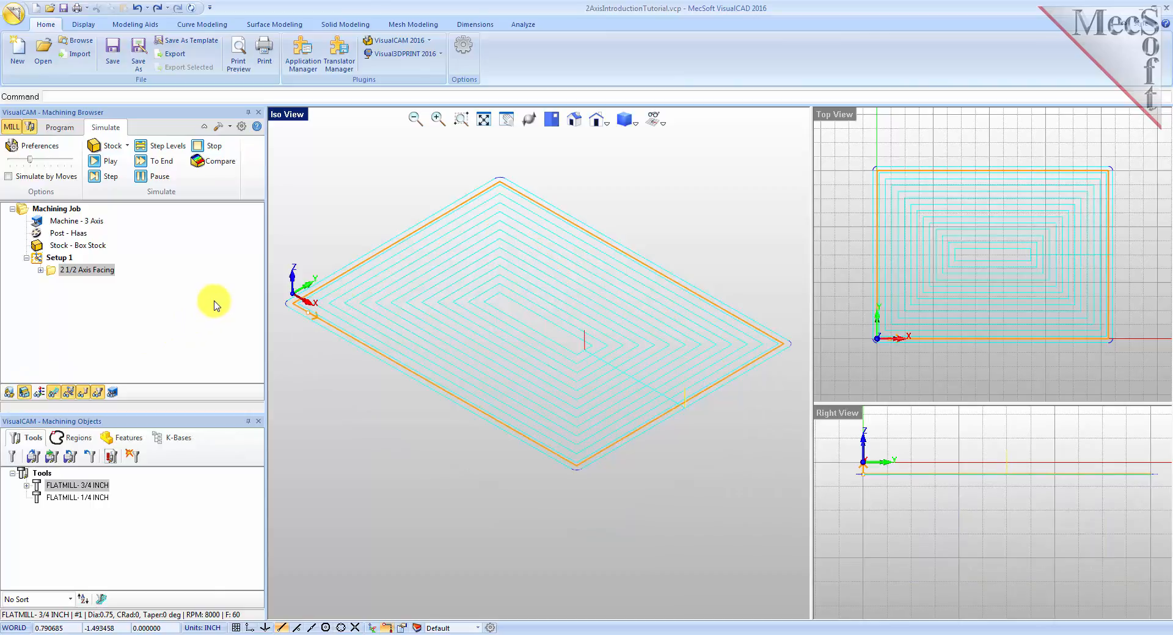
# Set the simulation model to Polygonal Model in the simulation preferences.
pyautogui.click(35, 146)
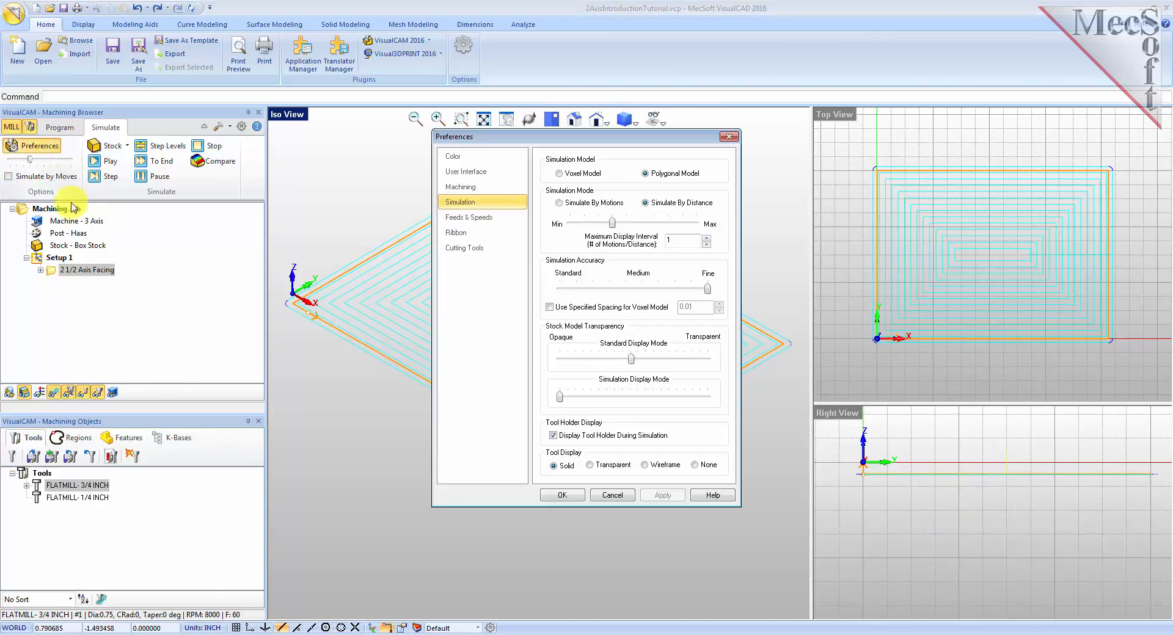
pyautogui.click(645, 173)
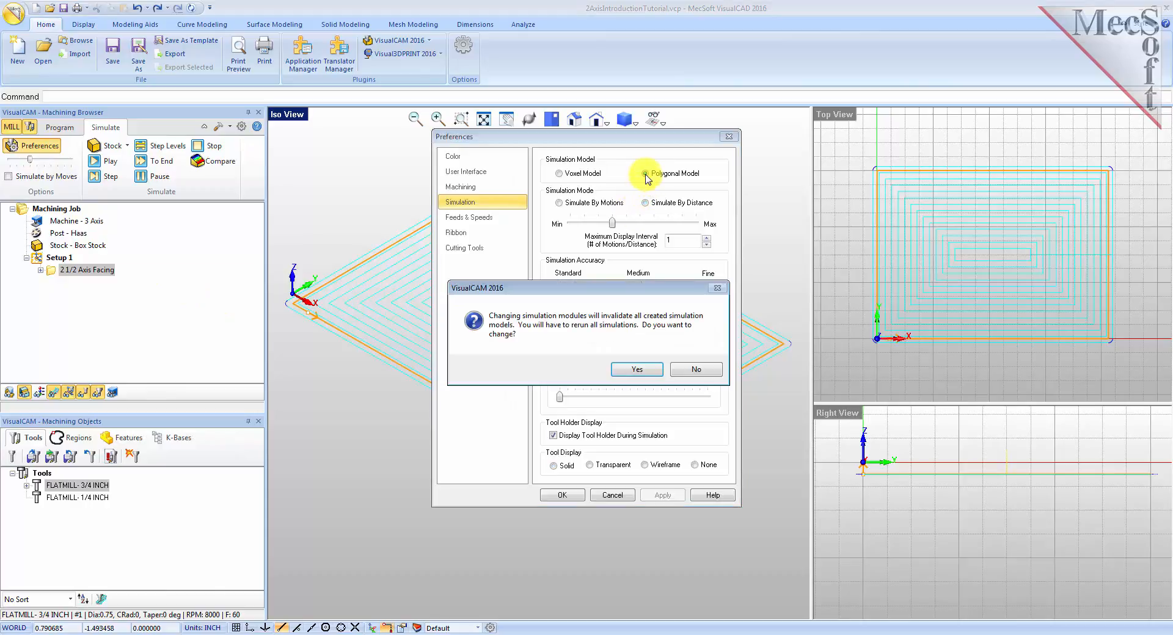
pyautogui.click(639, 377)
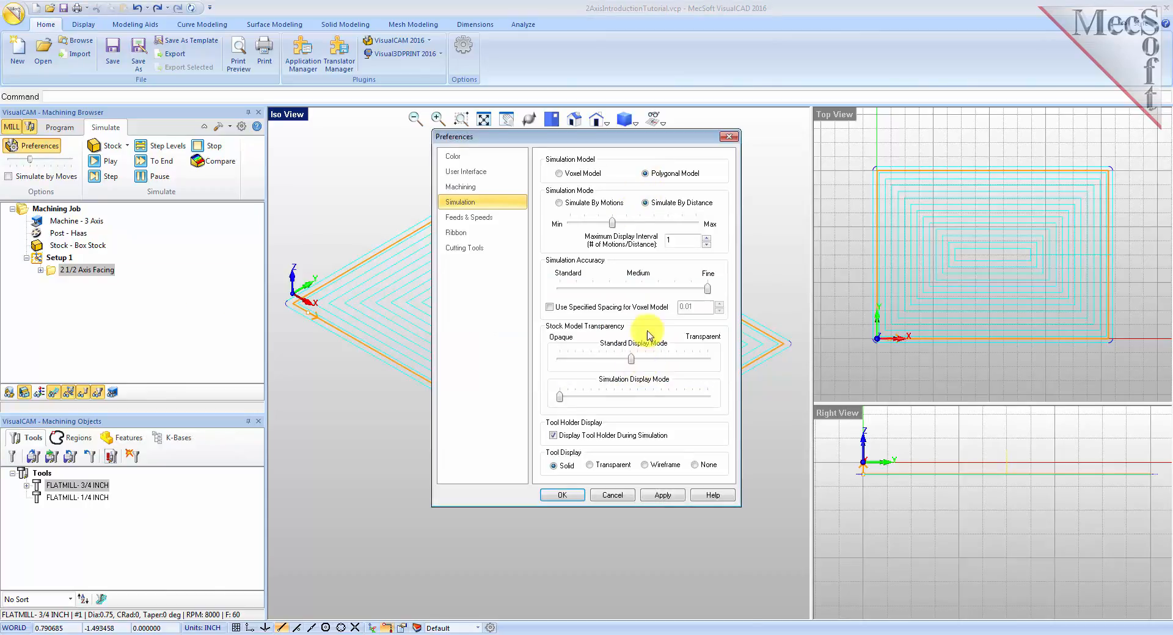
pyautogui.click(568, 493)
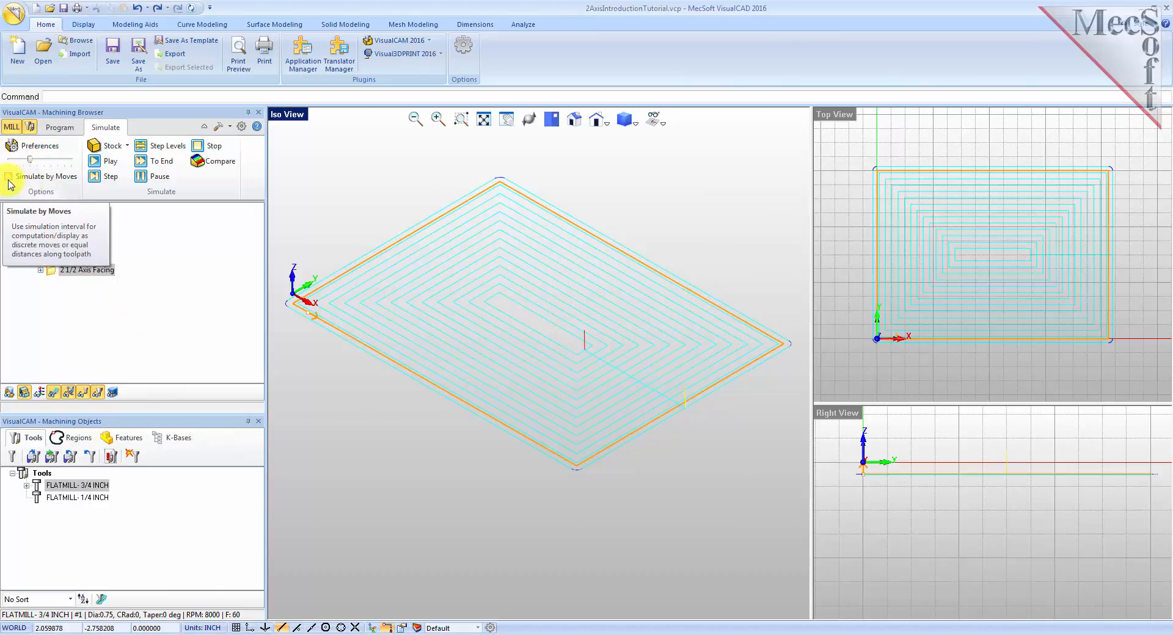
# Adjust the simulation speed and simulate the facing operation through to the end.
pyautogui.moveTo(29, 161)
pyautogui.mouseDown()
pyautogui.moveTo(74, 162)
pyautogui.moveTo(37, 160)
pyautogui.mouseUp()
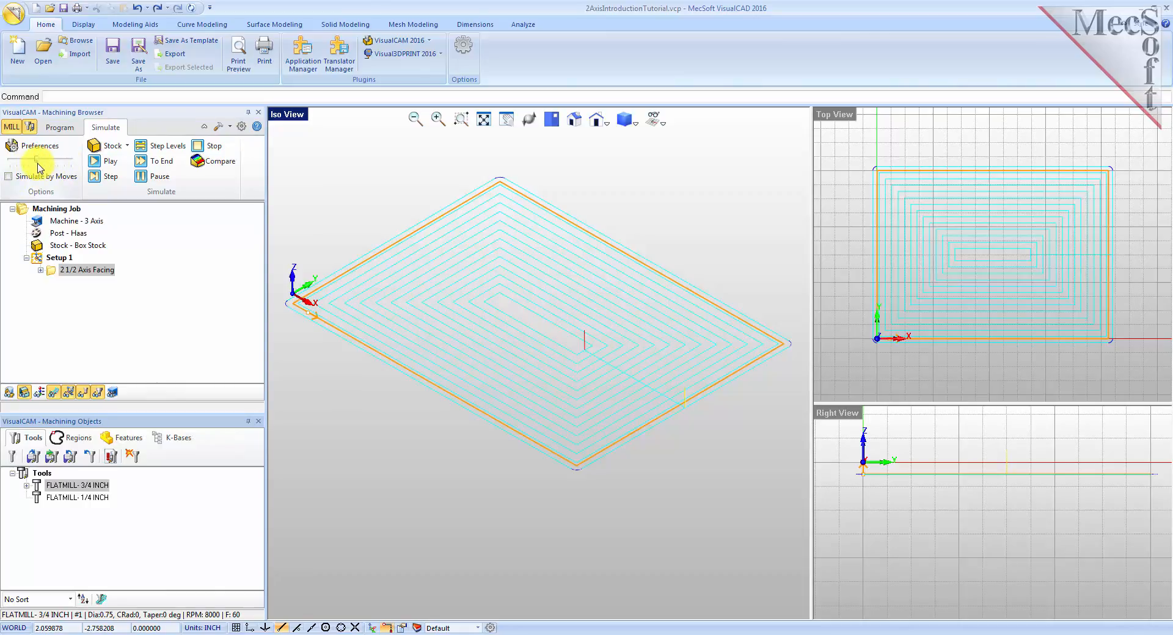
pyautogui.click(52, 272)
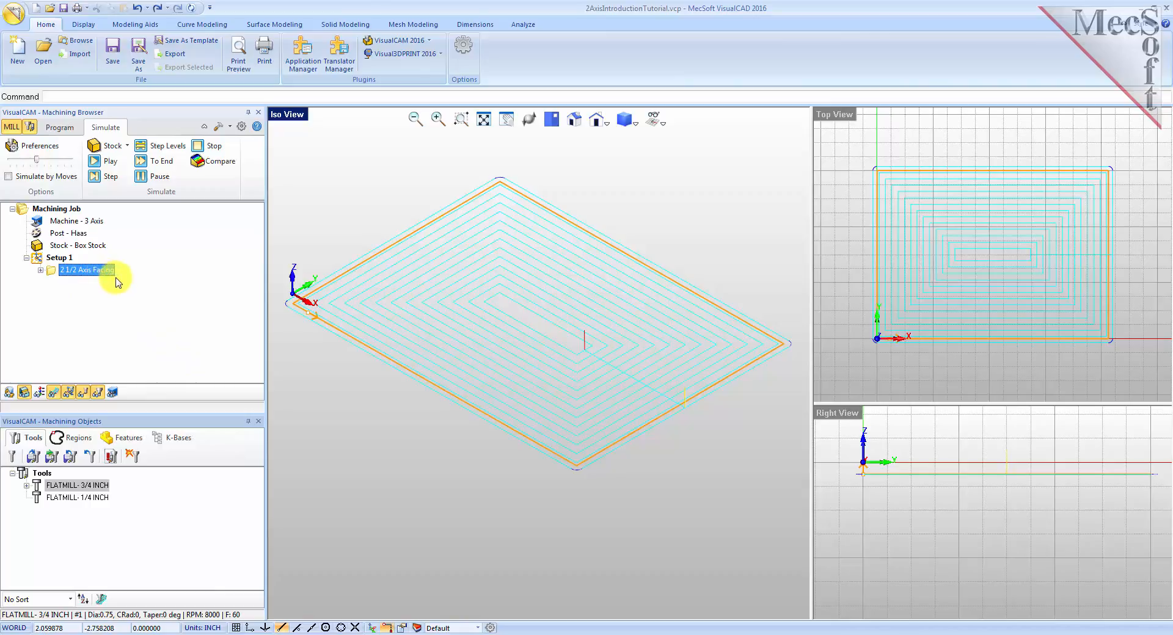
pyautogui.click(105, 162)
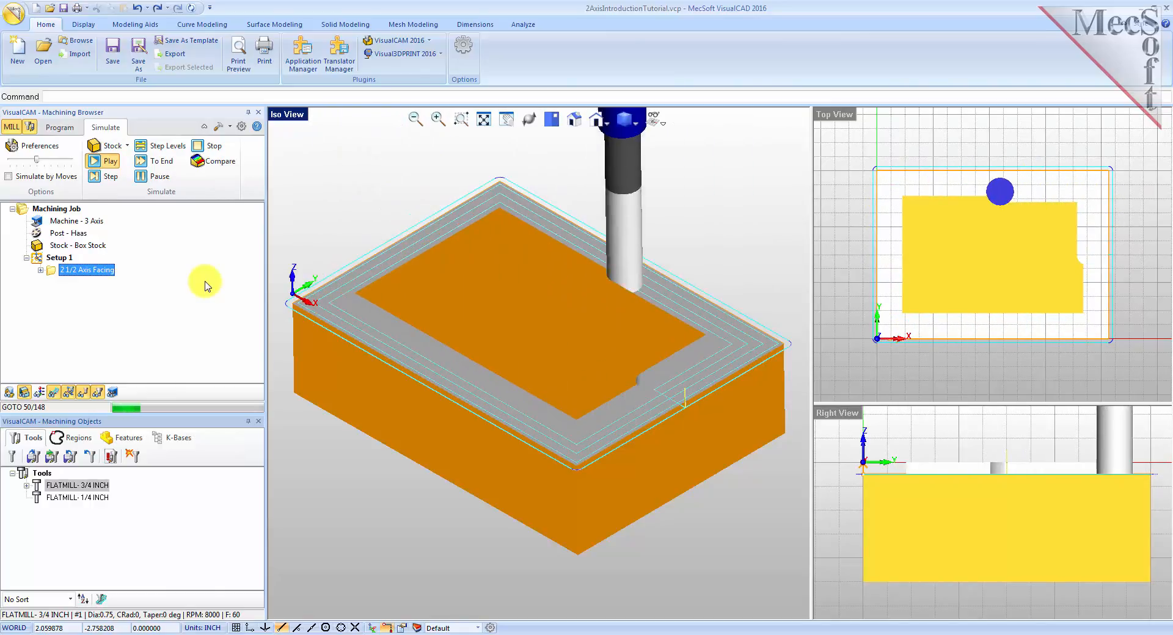
pyautogui.click(161, 178)
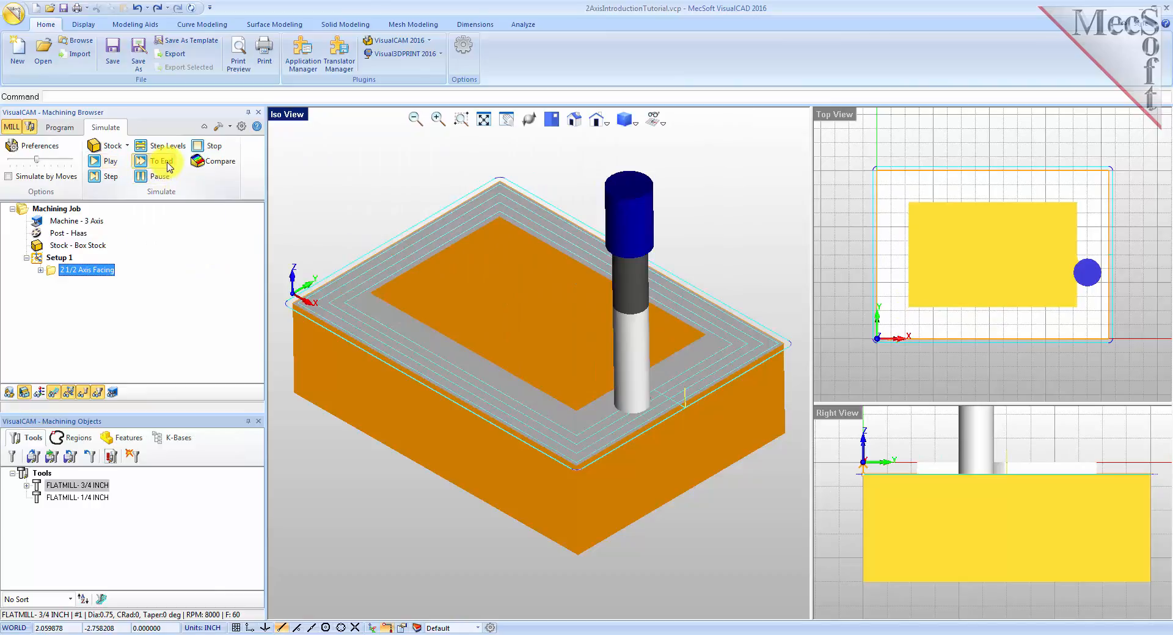
pyautogui.click(170, 167)
# Inspect the simulated stock from the isometric view with the toolpath display toggled off.
pyautogui.moveTo(508, 520)
pyautogui.mouseDown(button='right')
pyautogui.moveTo(515, 447)
pyautogui.moveTo(498, 489)
pyautogui.moveTo(513, 531)
pyautogui.moveTo(512, 501)
pyautogui.moveTo(506, 516)
pyautogui.mouseUp(button='right')
pyautogui.click(574, 119)
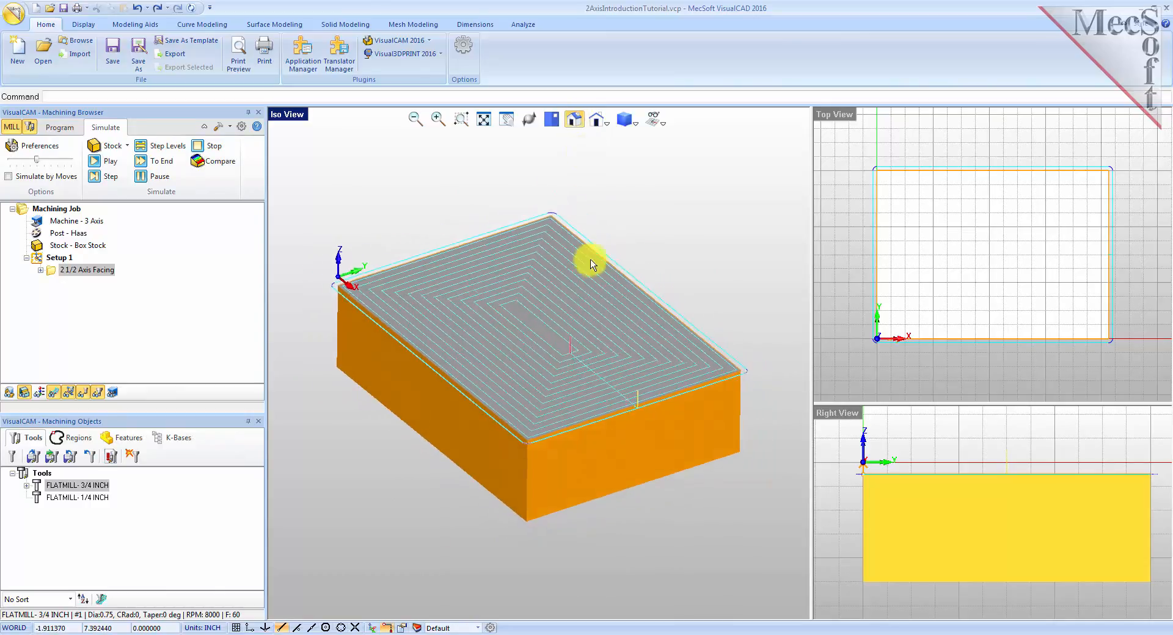
pyautogui.scroll(-3, 510, 340)
pyautogui.scroll(5, 523, 341)
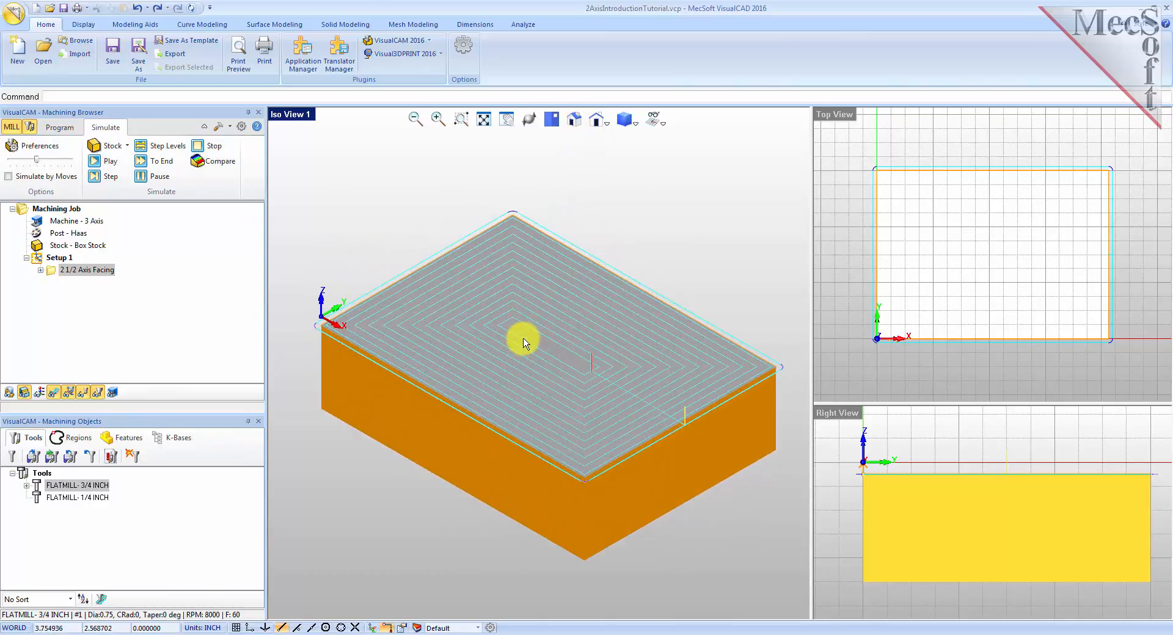
pyautogui.click(55, 394)
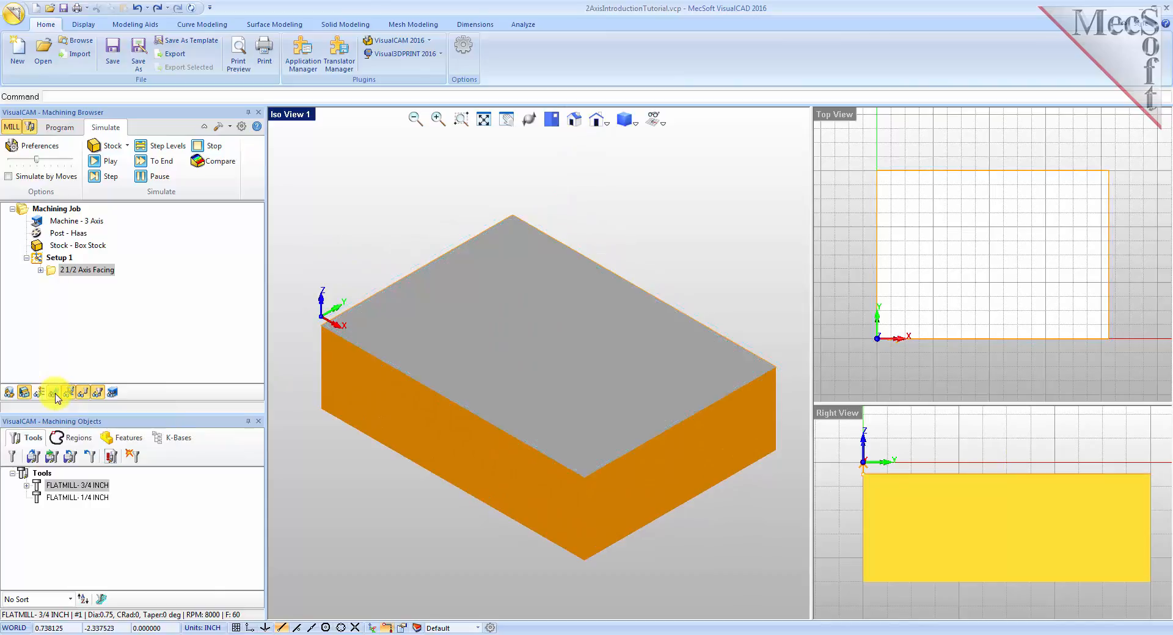
pyautogui.click(55, 394)
pyautogui.click(56, 394)
pyautogui.click(56, 394)
pyautogui.click(55, 394)
pyautogui.moveTo(521, 413)
pyautogui.mouseDown(button='right')
pyautogui.moveTo(534, 397)
pyautogui.moveTo(526, 418)
pyautogui.mouseUp(button='right')
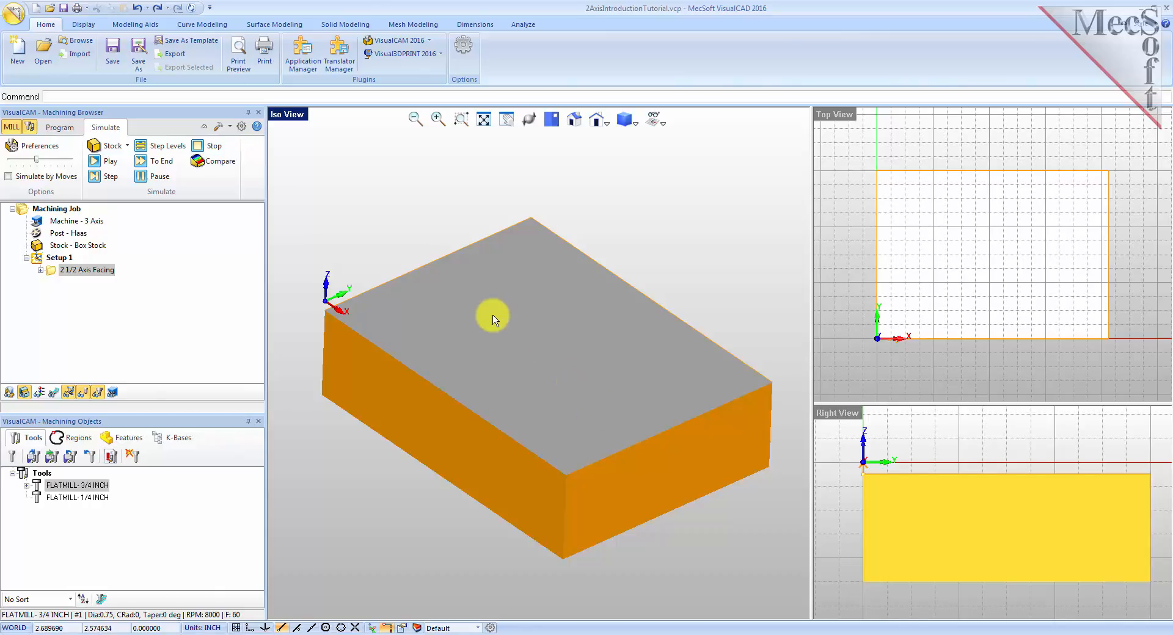
# Create a 2½ Axis Pocketing operation and select Flat Area Region 2 as its part region.
pyautogui.click(60, 127)
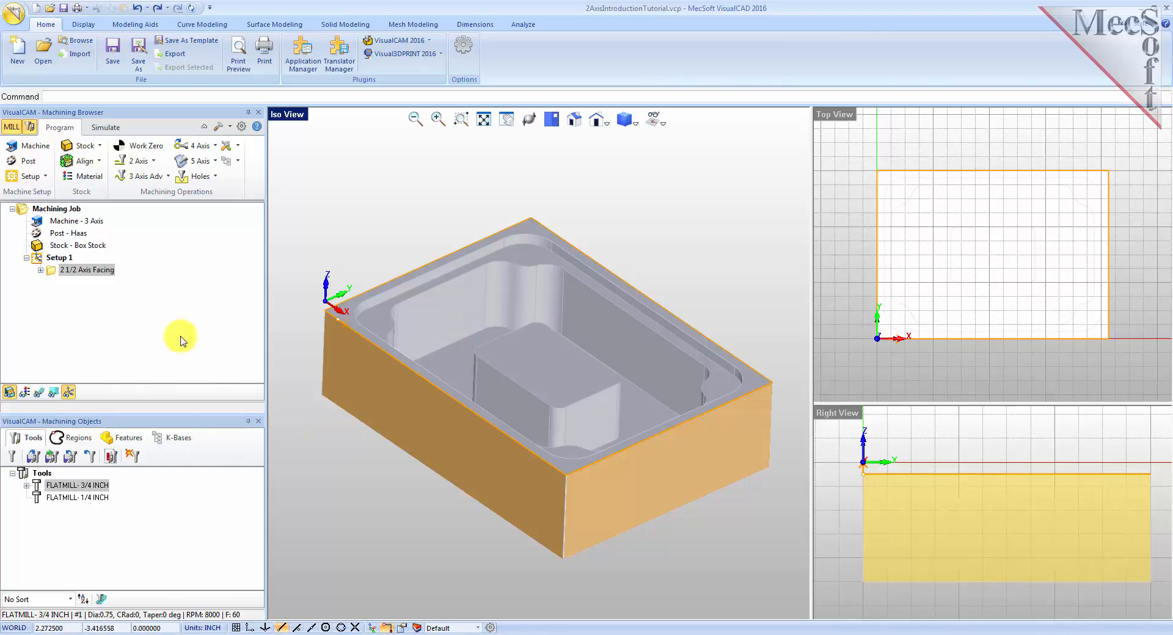
pyautogui.click(156, 163)
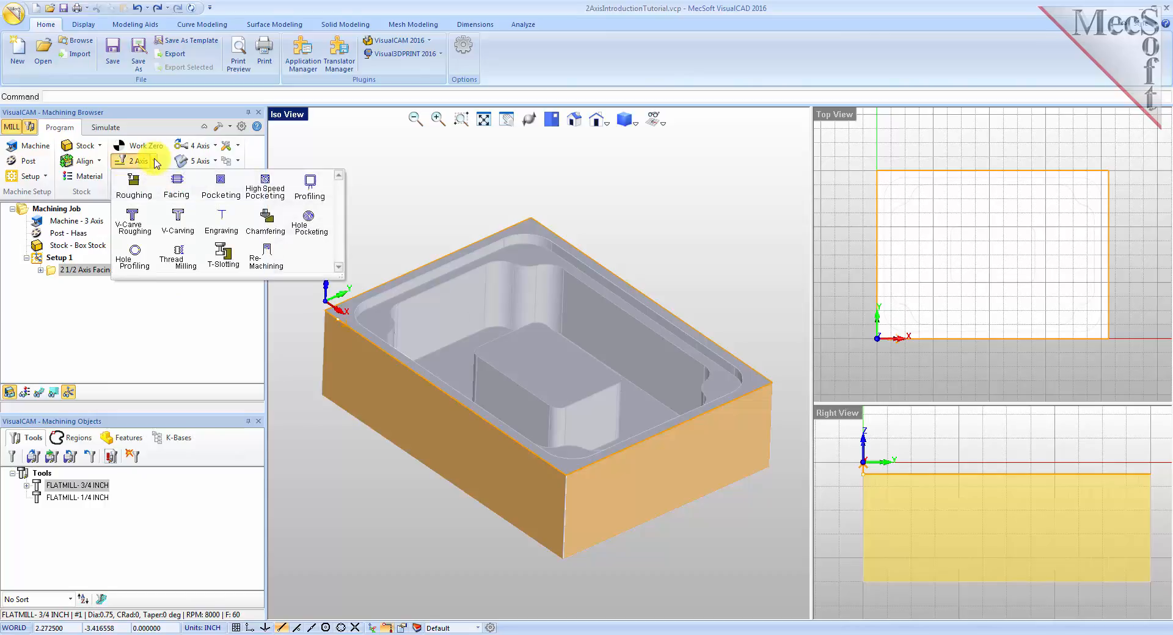
pyautogui.click(222, 194)
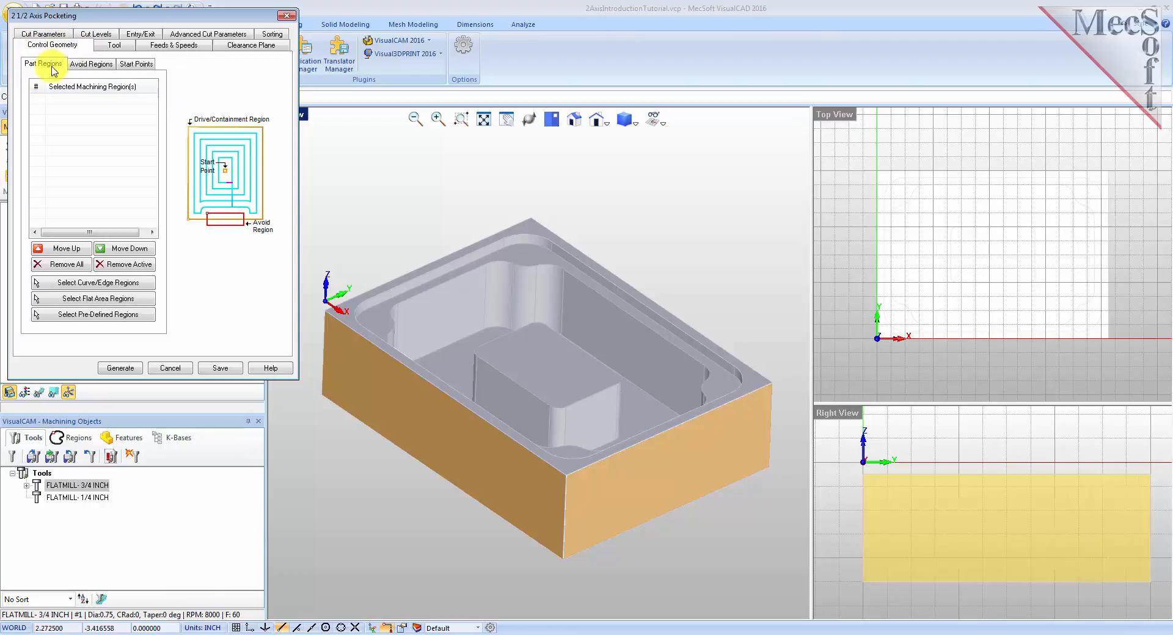
pyautogui.click(90, 316)
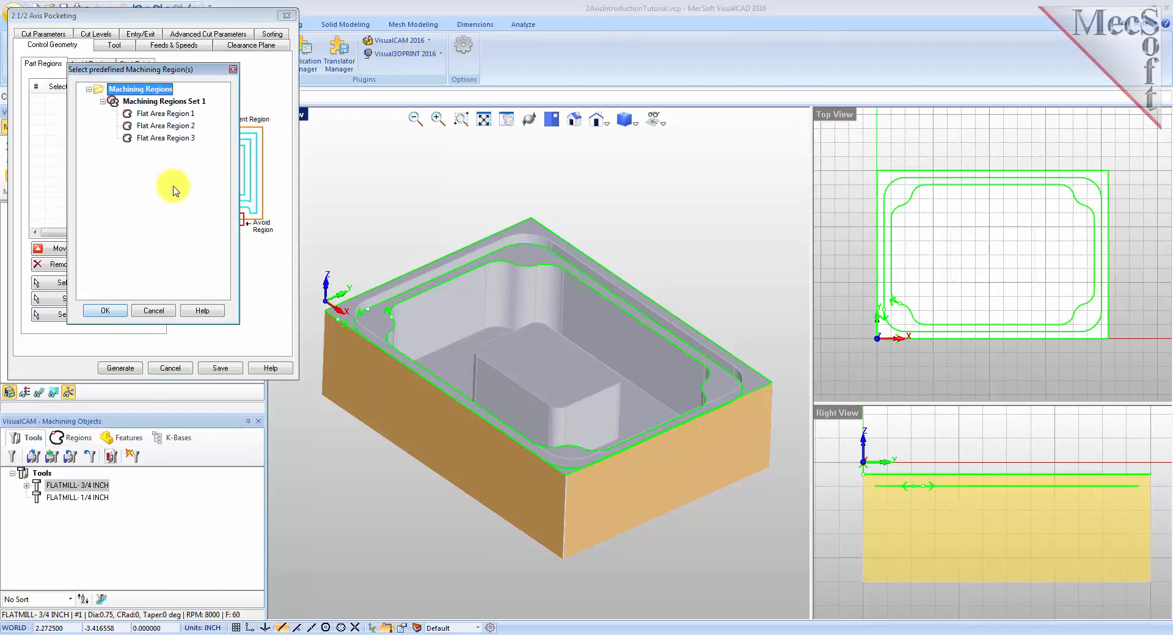
pyautogui.click(165, 126)
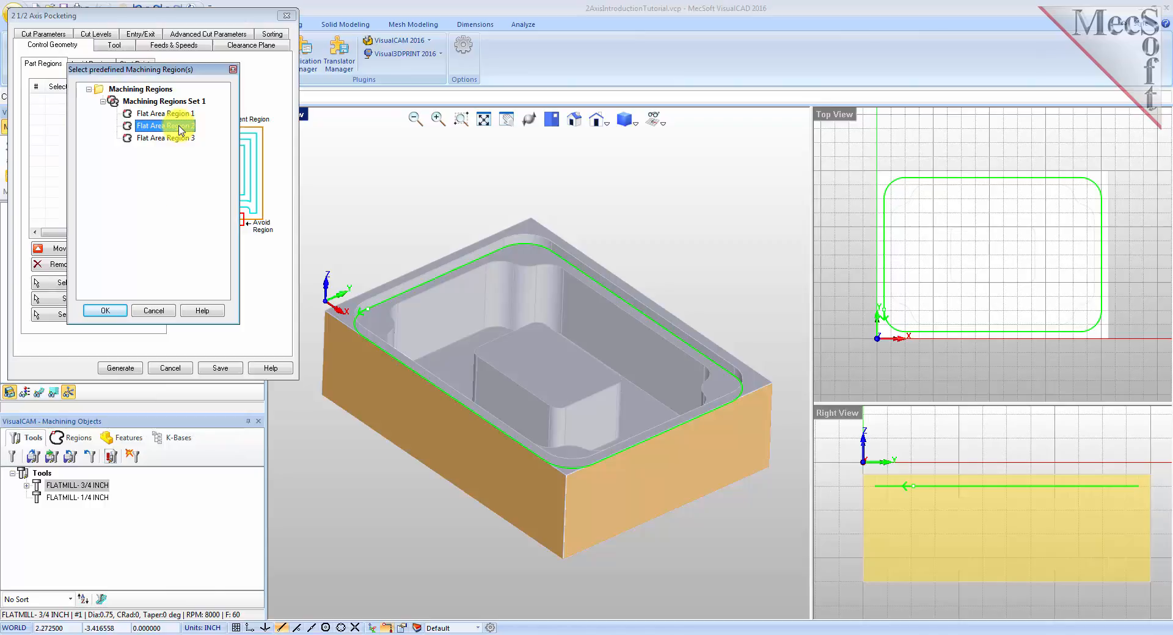
pyautogui.click(110, 312)
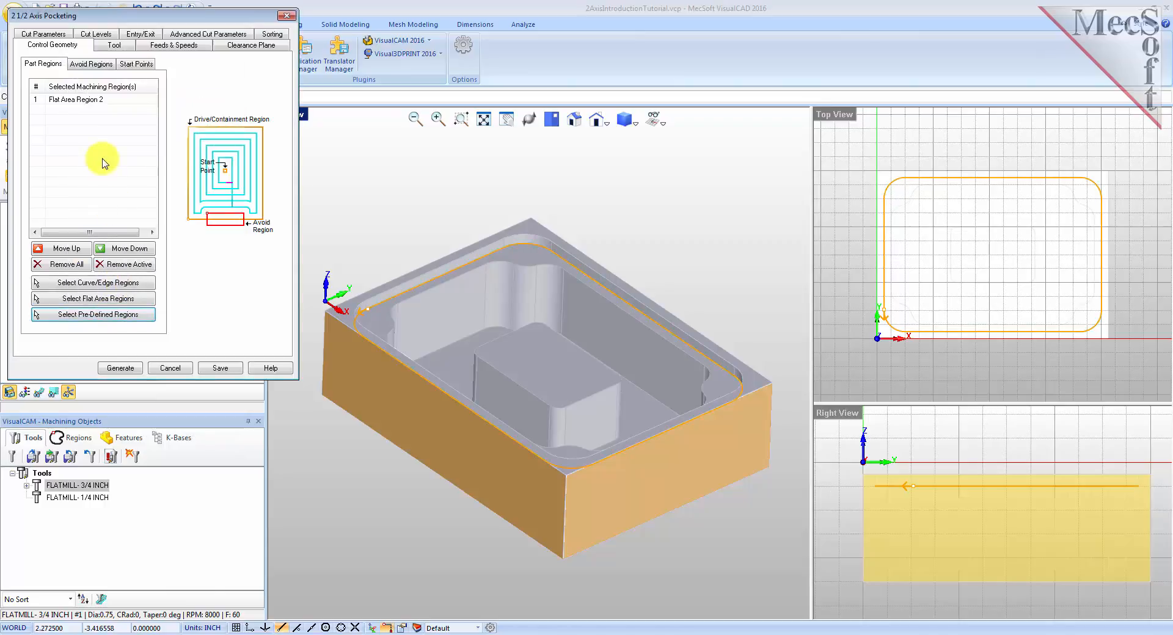
# Select the FLATMILL- 3/4 INCH tool for the pocketing operation.
pyautogui.click(73, 99)
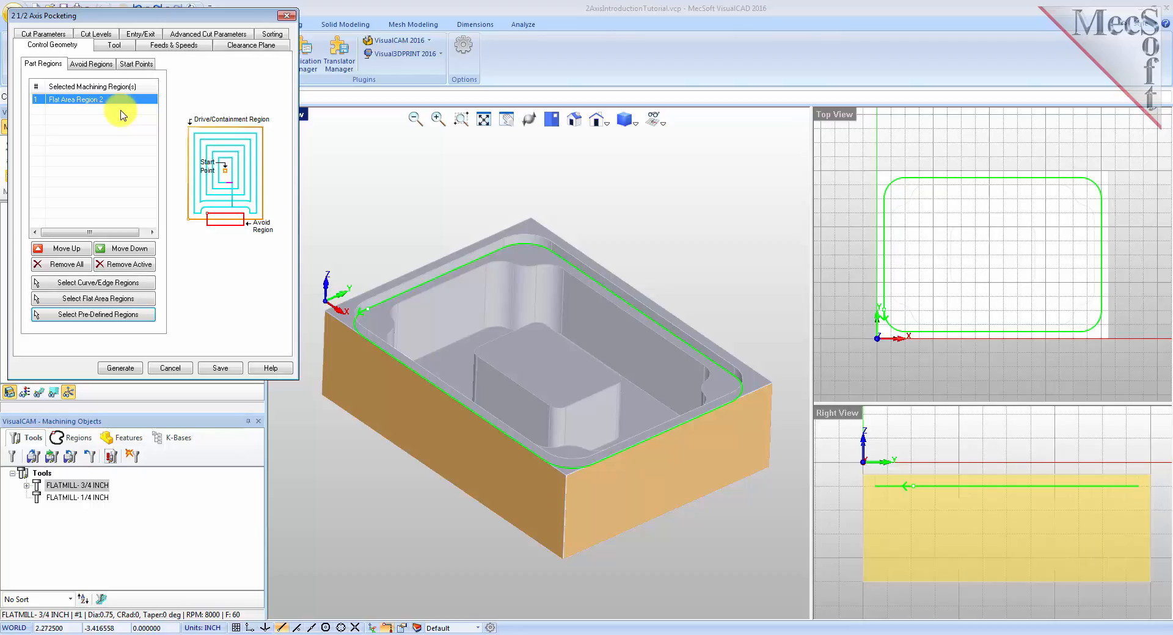
pyautogui.click(116, 46)
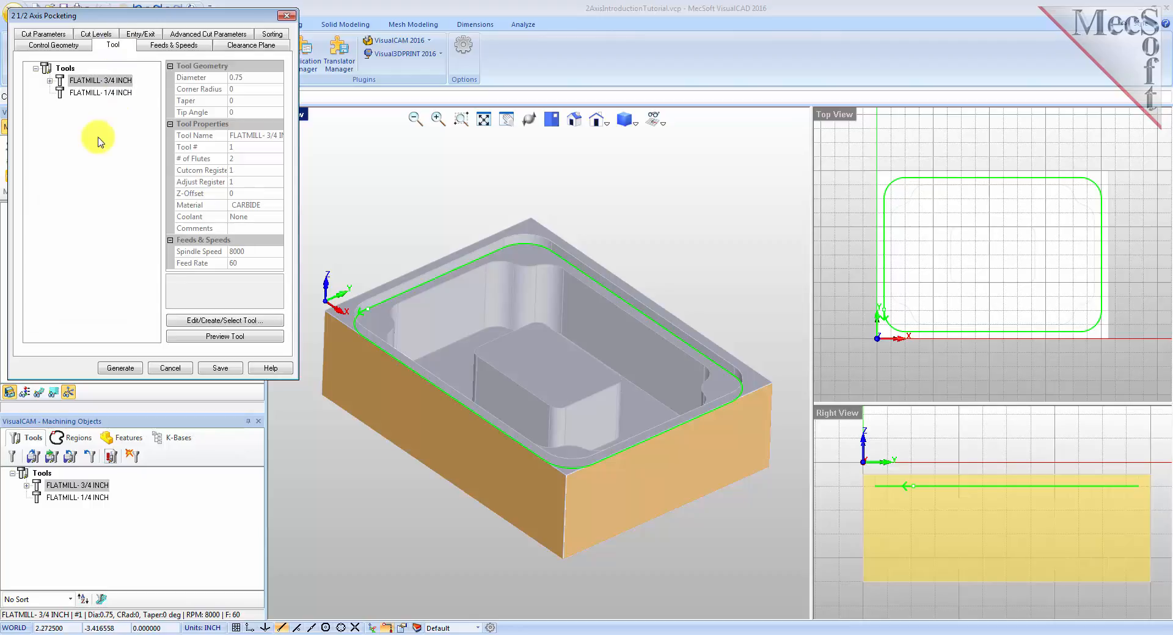
pyautogui.click(60, 81)
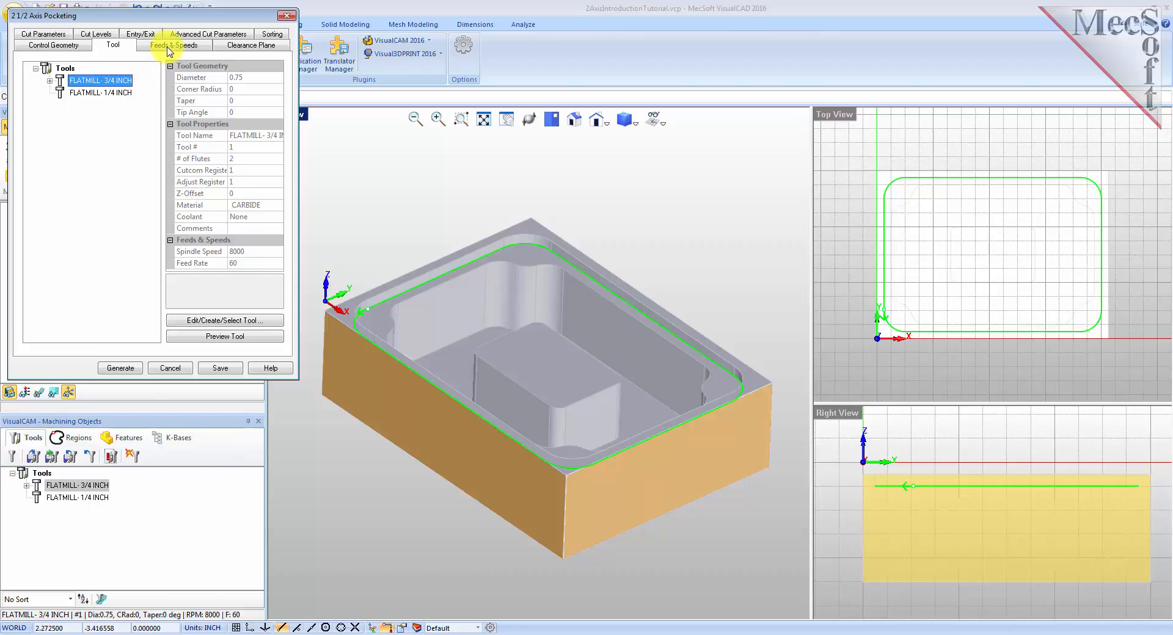
# Set the pocketing stock to 0 and the tolerance to 0.001.
pyautogui.click(44, 36)
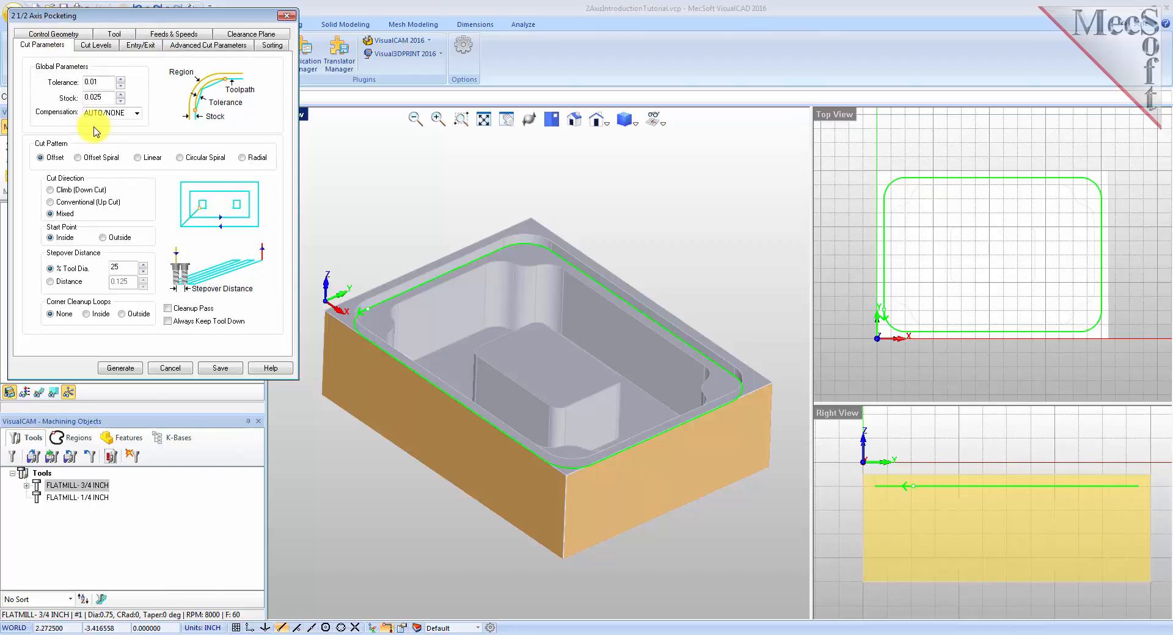
pyautogui.doubleClick(107, 99)
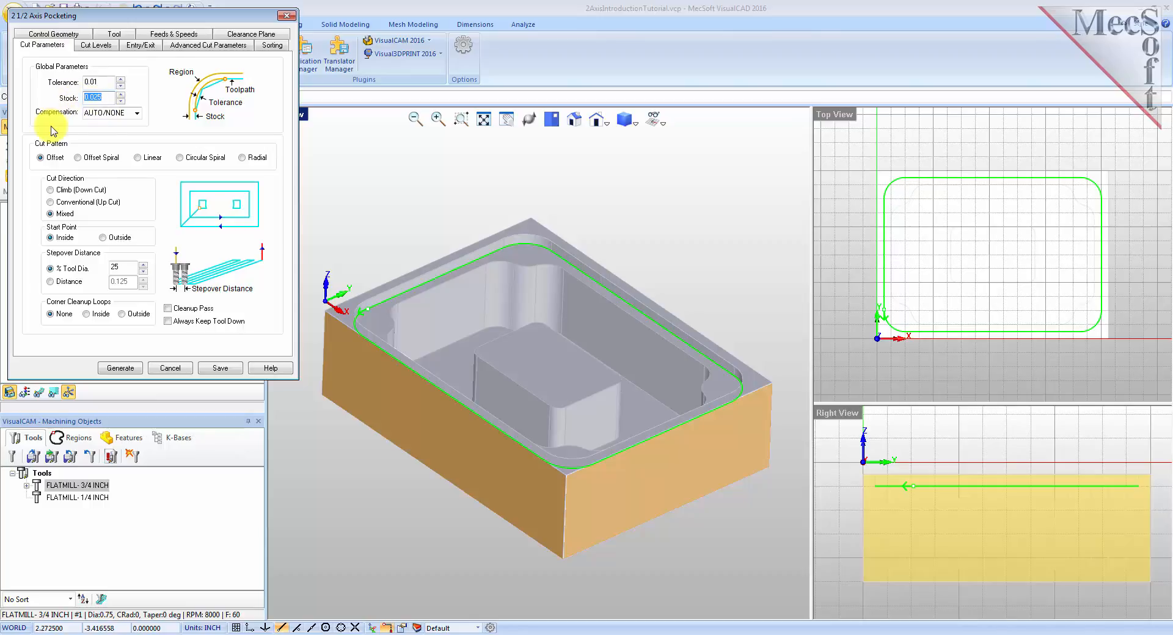
pyautogui.write('0')
pyautogui.doubleClick(92, 82)
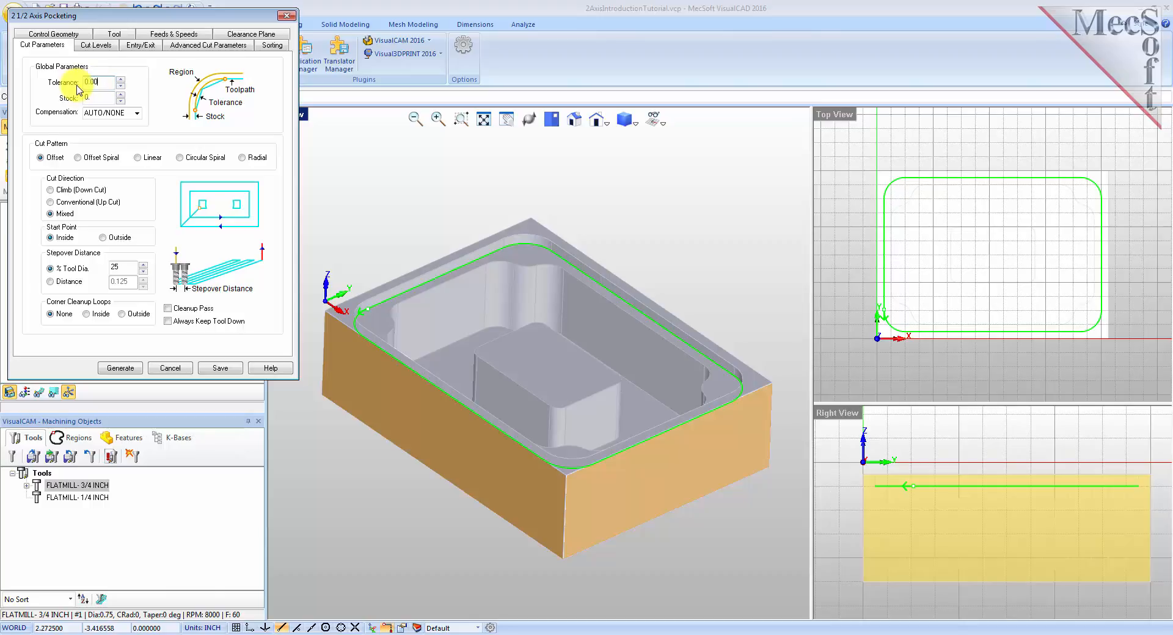
pyautogui.write('0.001')
pyautogui.press('Tab')
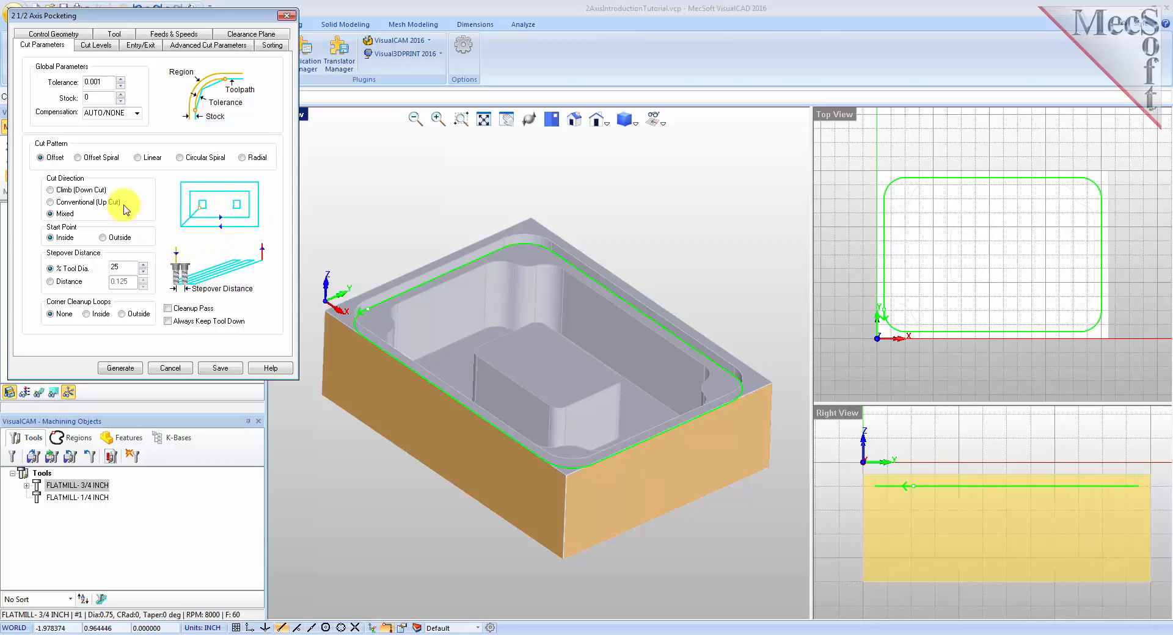
# Set the cut start point to Inside, the stepover to 50% of tool diameter, and enable Cleanup Pass.
pyautogui.click(51, 238)
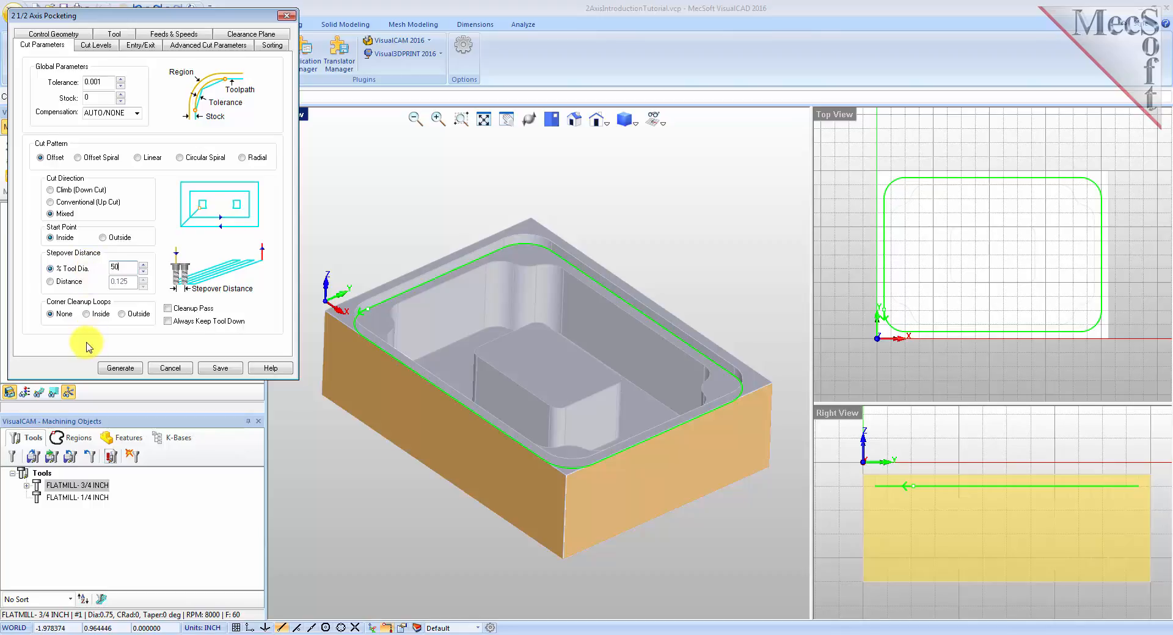
pyautogui.click(168, 309)
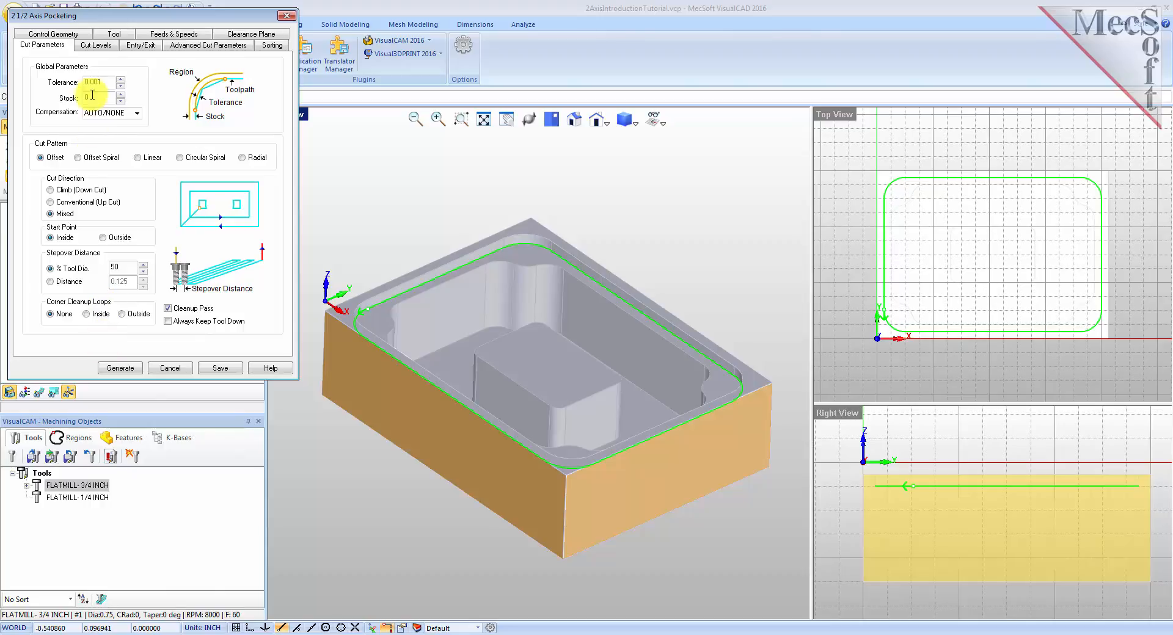
# Place the cut geometry at the bottom with total cut depth, rough depth and rough depth per cut of 0.25.
pyautogui.click(95, 45)
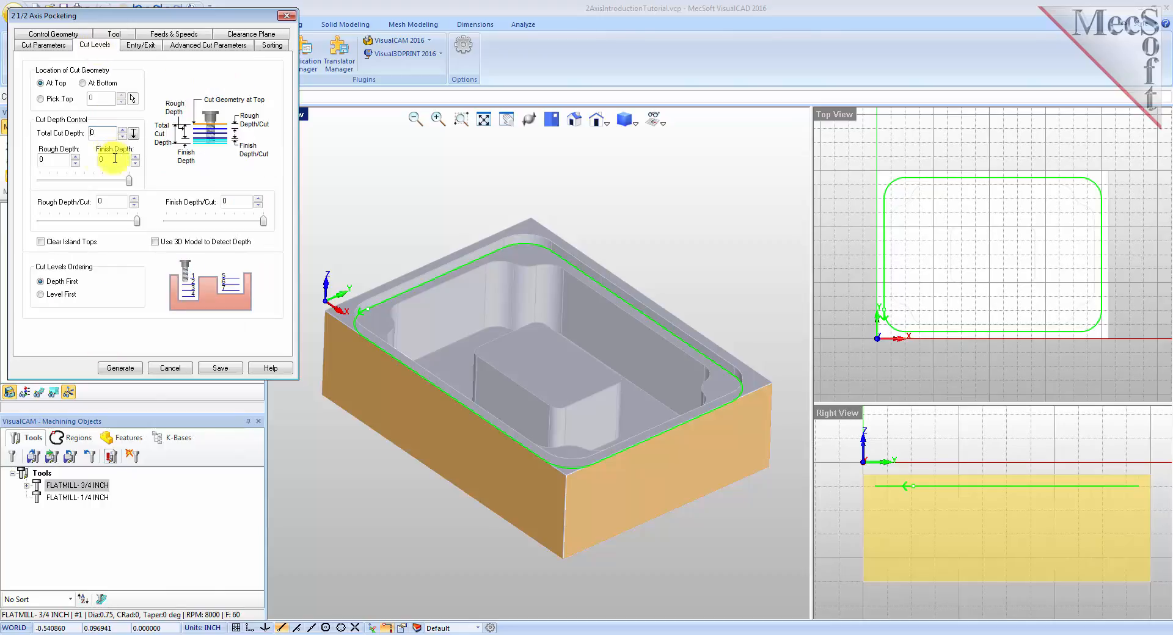
pyautogui.click(83, 83)
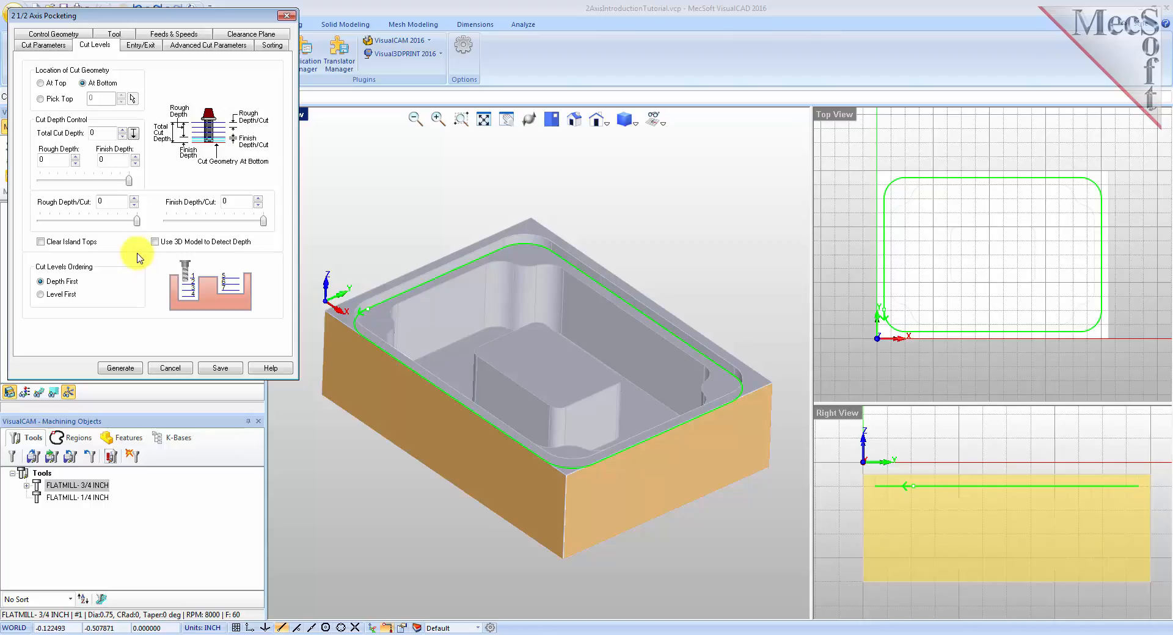
pyautogui.doubleClick(95, 133)
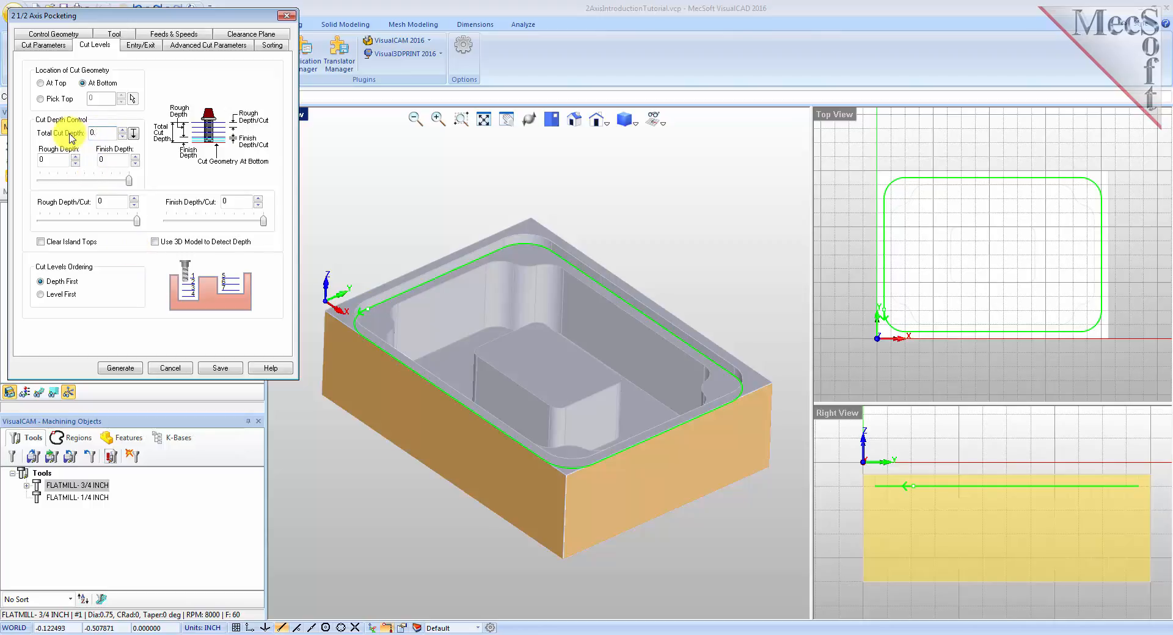
pyautogui.doubleClick(56, 160)
pyautogui.click(121, 200)
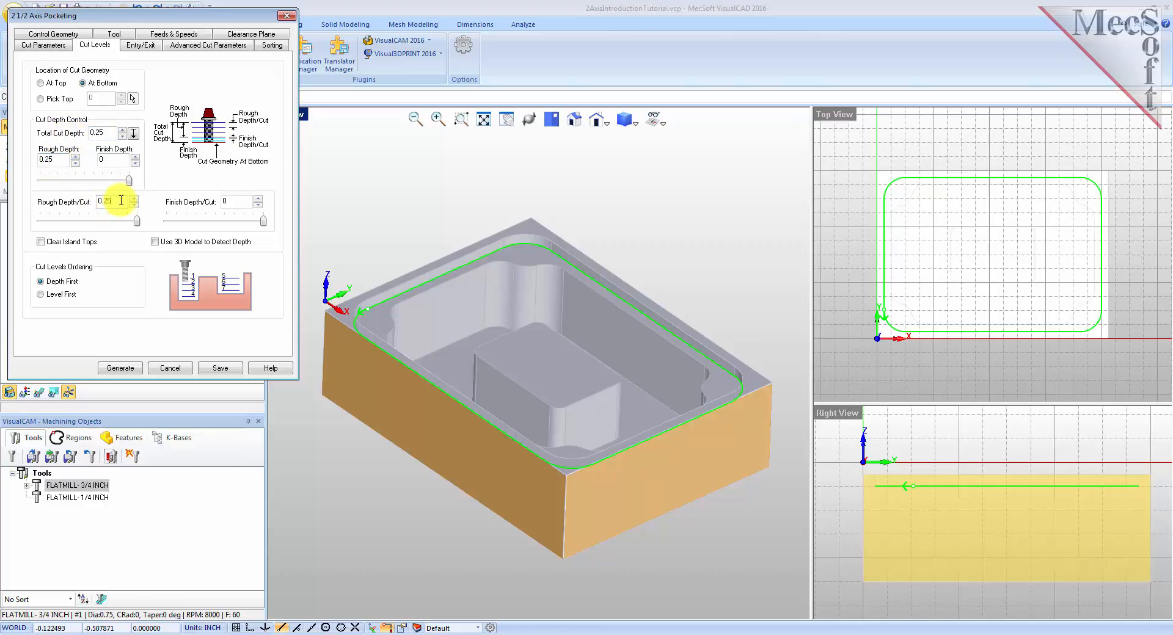
# Generate the pocketing toolpath and show it in the viewport.
pyautogui.click(120, 368)
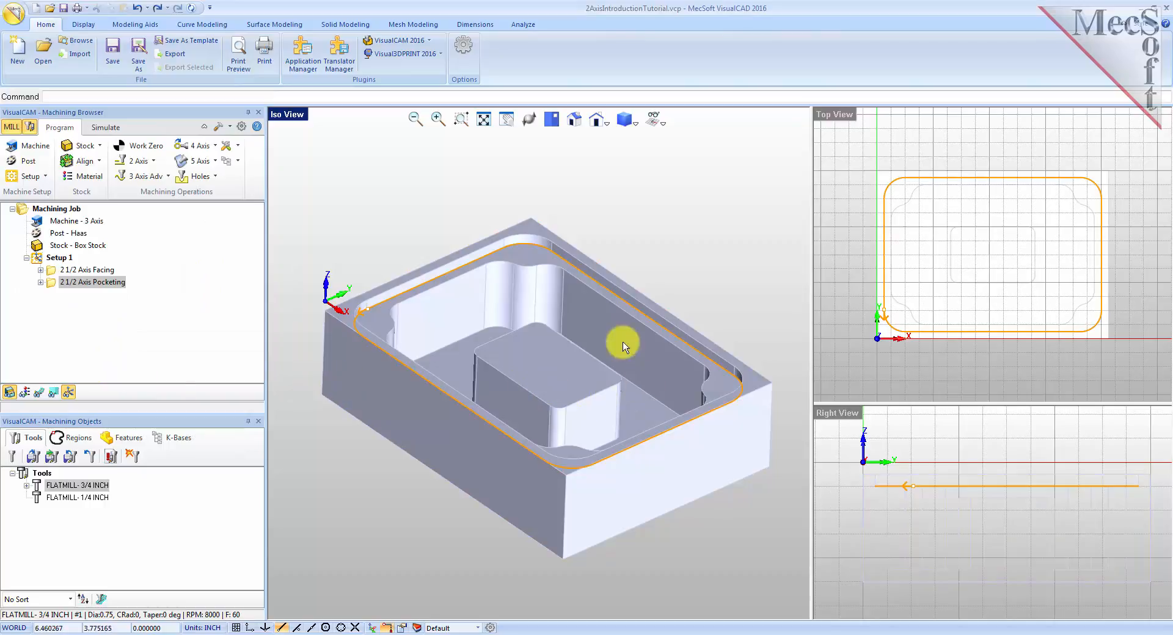
pyautogui.click(38, 392)
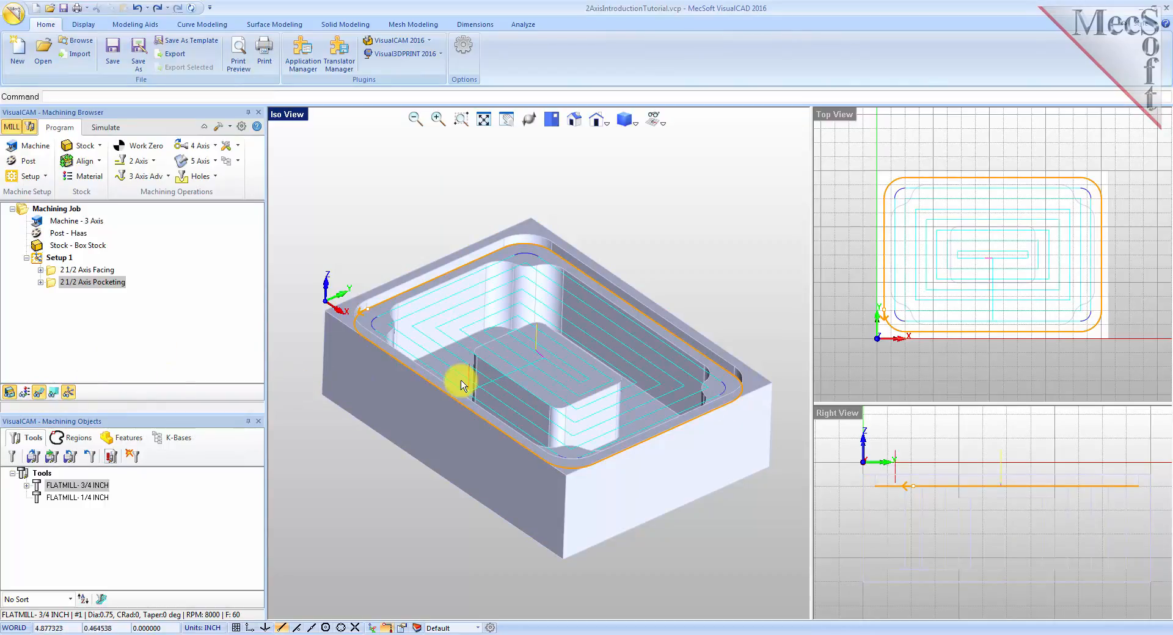
pyautogui.moveTo(558, 383)
pyautogui.mouseDown(button='middle')
pyautogui.moveTo(532, 403)
pyautogui.moveTo(560, 381)
pyautogui.moveTo(537, 383)
pyautogui.mouseUp(button='middle')
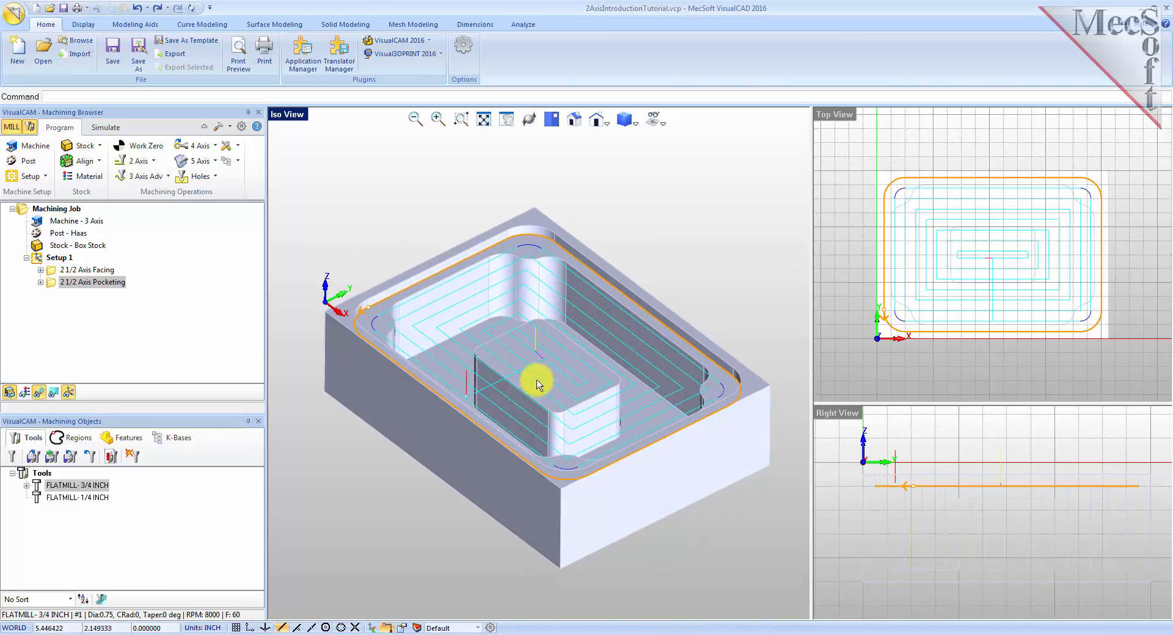
# Simulate the 2½ Axis Pocketing operation on the stock and return to the program view.
pyautogui.click(105, 128)
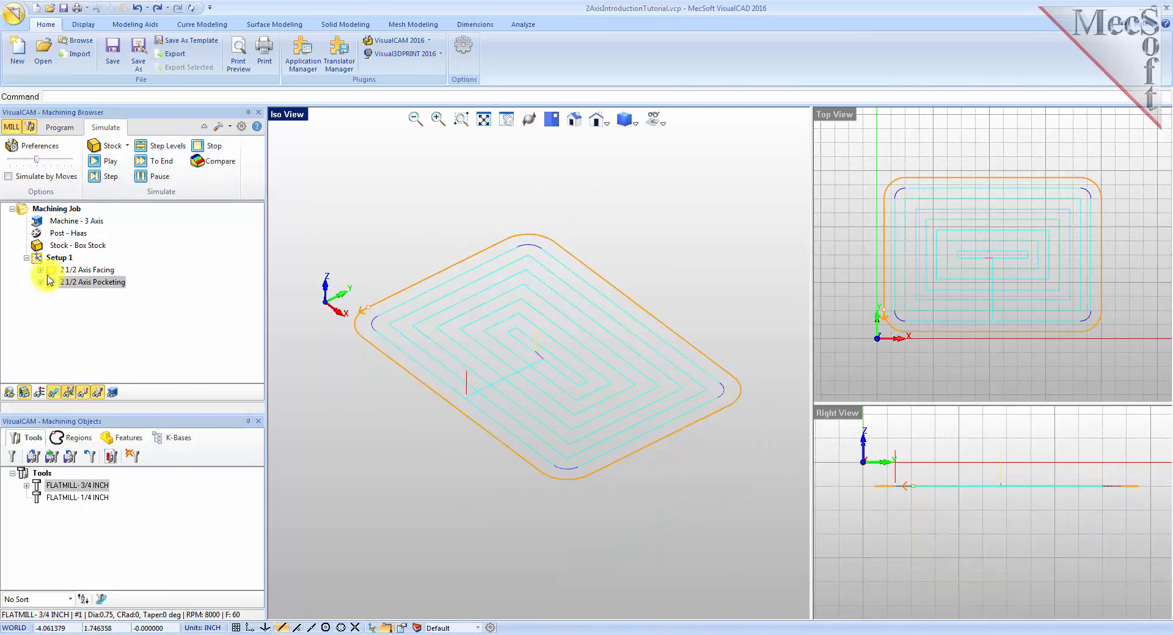
pyautogui.click(92, 282)
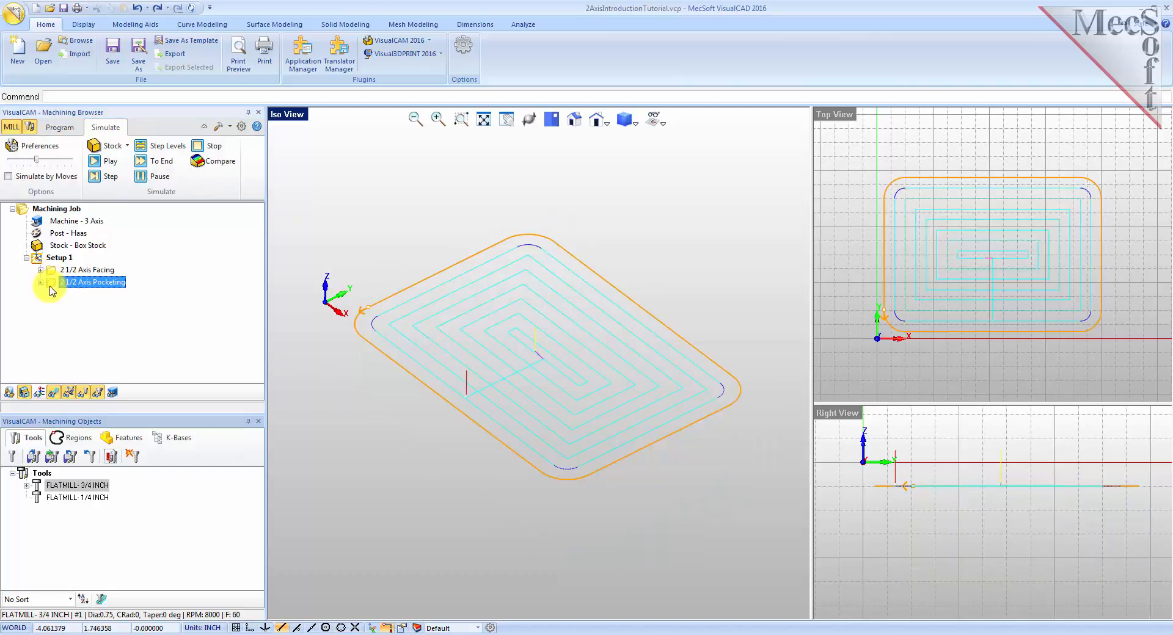
pyautogui.click(105, 161)
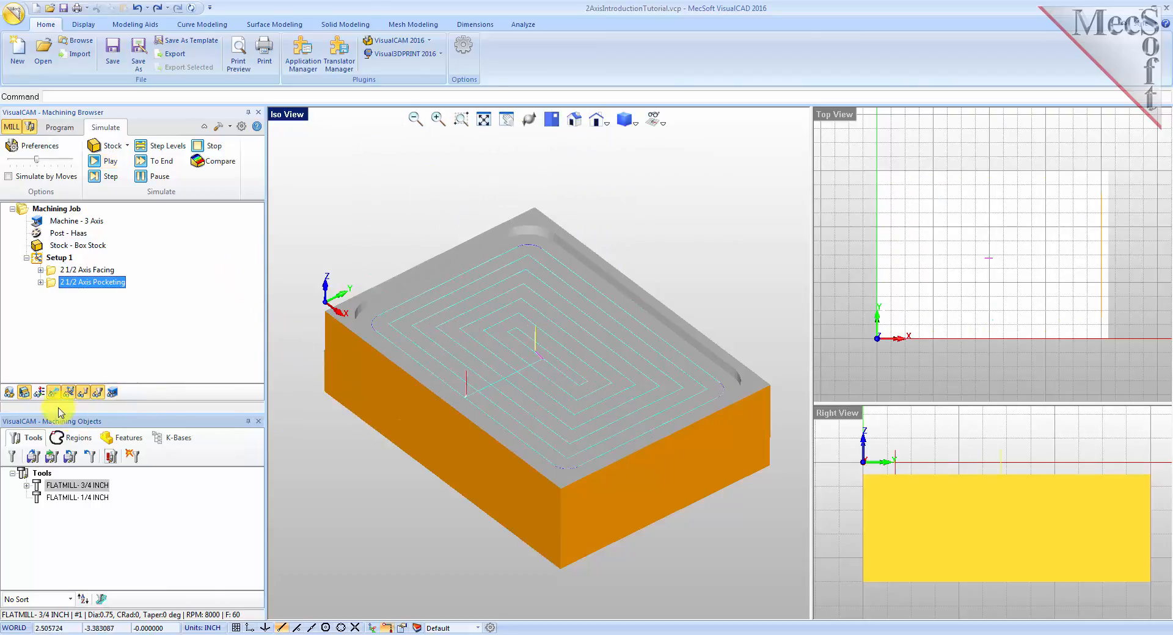
pyautogui.moveTo(411, 448)
pyautogui.mouseDown(button='middle')
pyautogui.moveTo(411, 421)
pyautogui.moveTo(401, 438)
pyautogui.moveTo(411, 446)
pyautogui.mouseUp(button='middle')
pyautogui.click(59, 127)
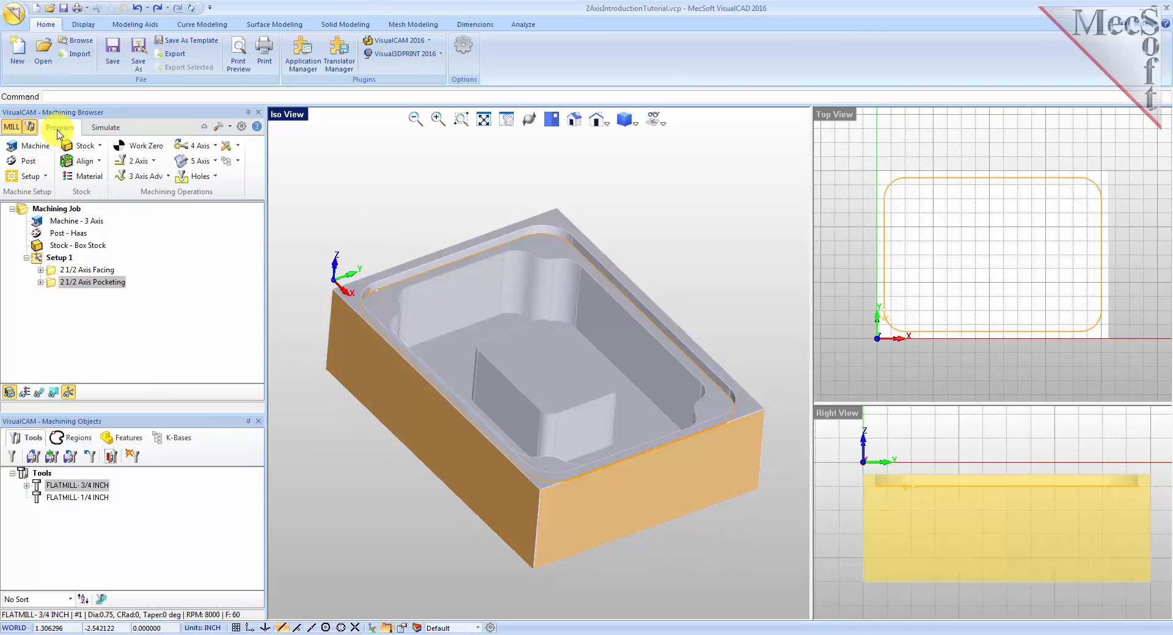
# Duplicate the 2½ Axis Pocketing operation by copying and pasting it into Setup 1.
pyautogui.click(52, 284)
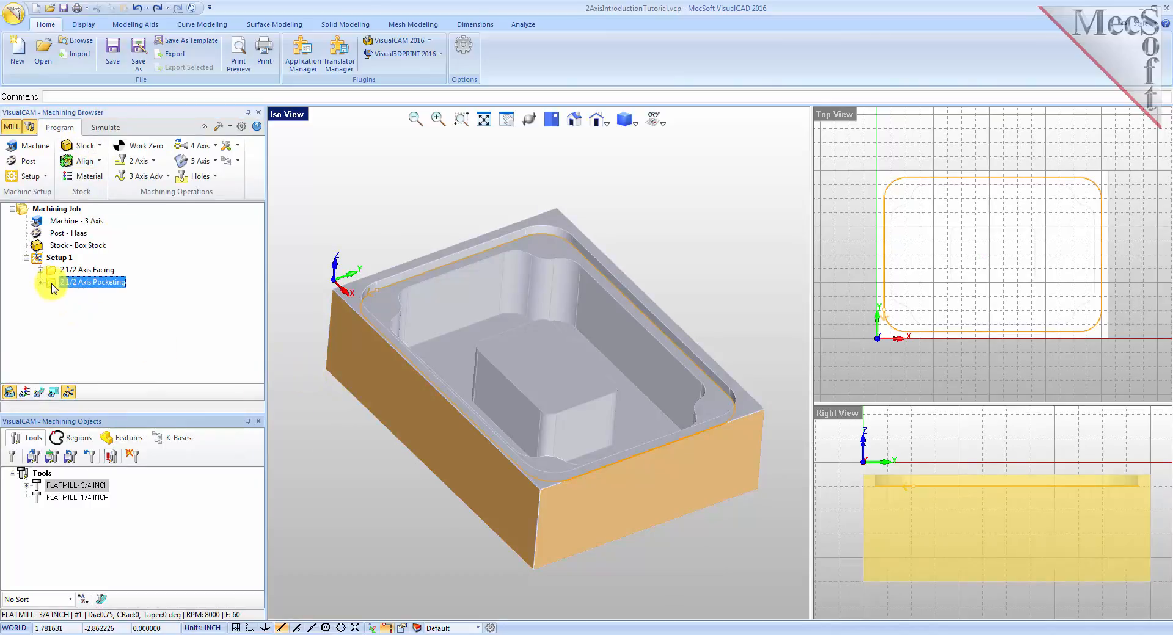
pyautogui.rightClick(54, 288)
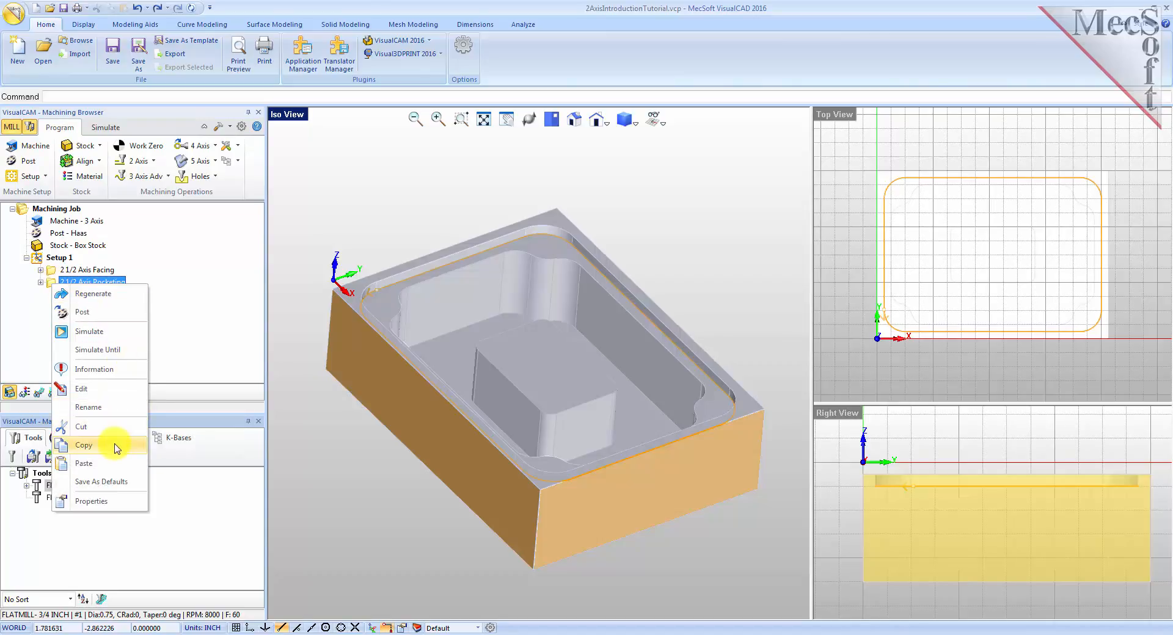
pyautogui.click(92, 445)
pyautogui.rightClick(102, 285)
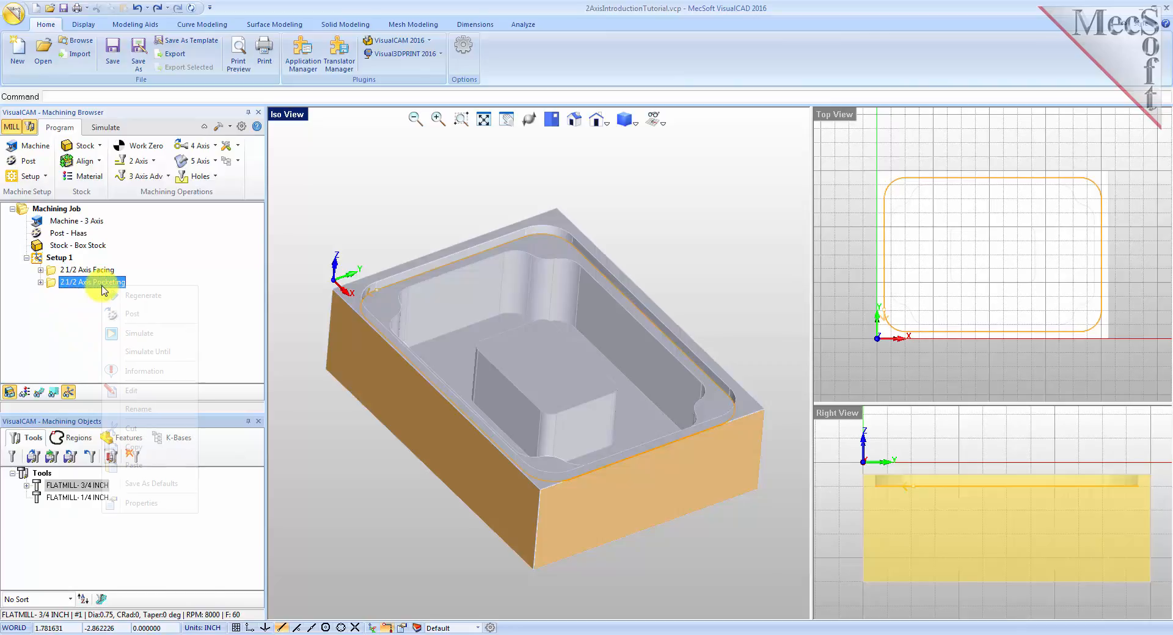
pyautogui.click(147, 465)
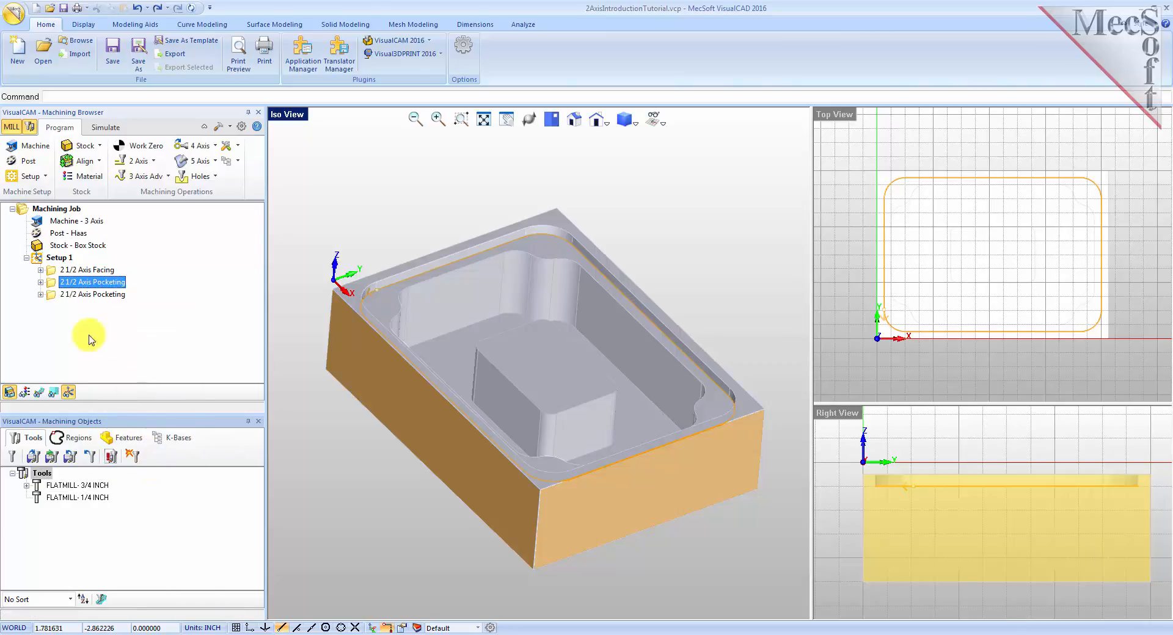
pyautogui.click(52, 296)
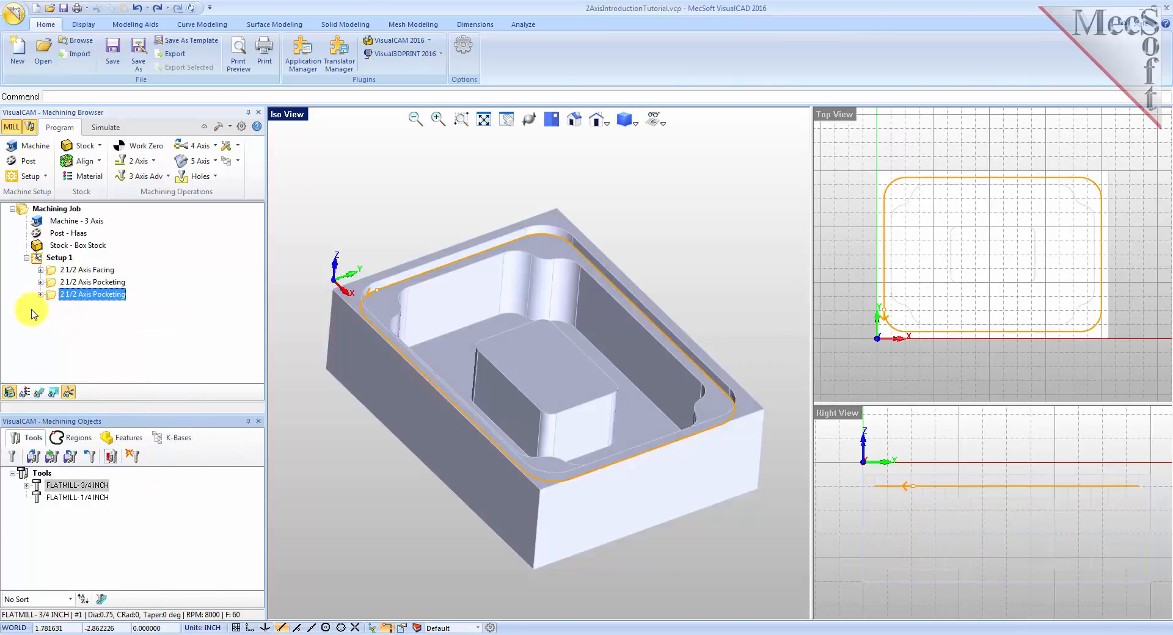
# Edit the copied pocketing operation and replace its part region with Flat Area Region 3.
pyautogui.rightClick(113, 297)
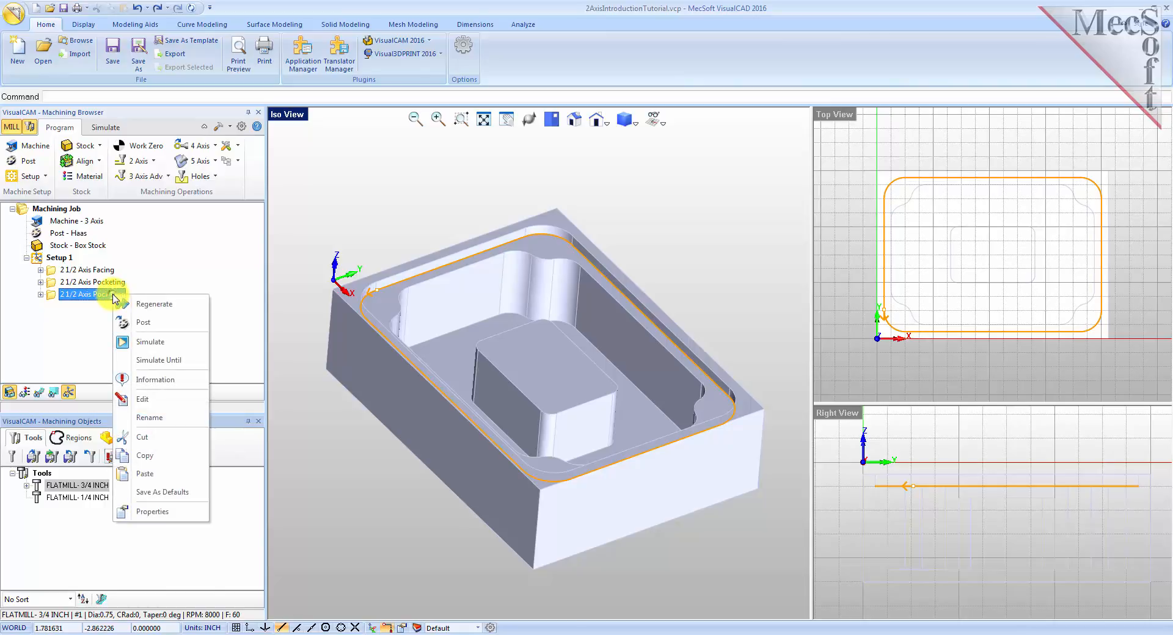
pyautogui.click(158, 399)
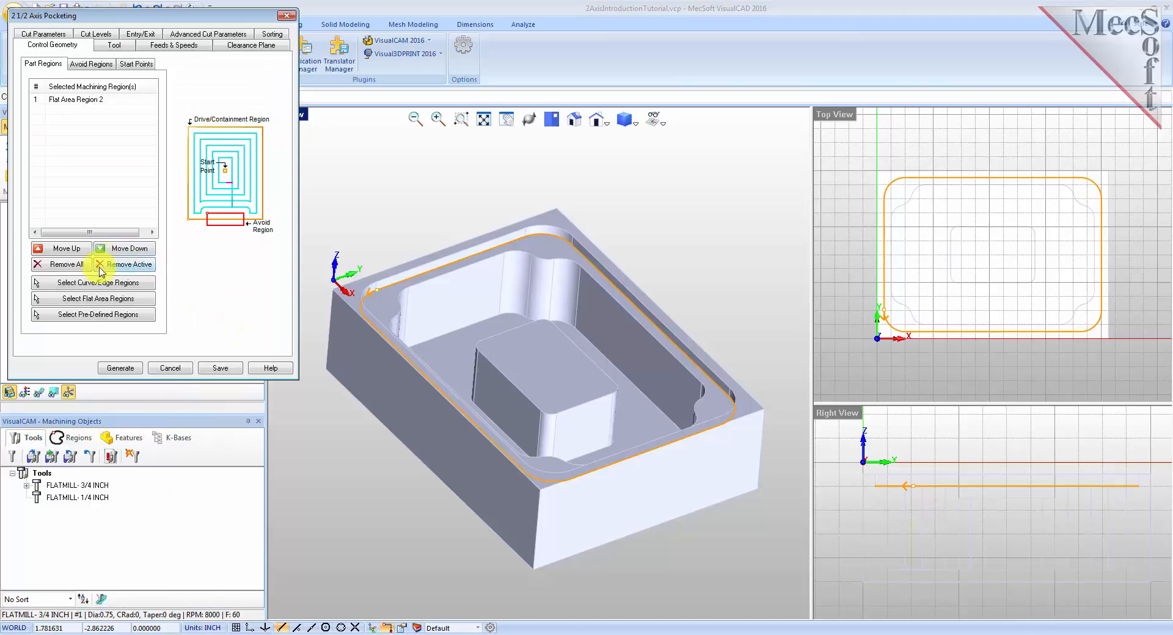
pyautogui.click(77, 270)
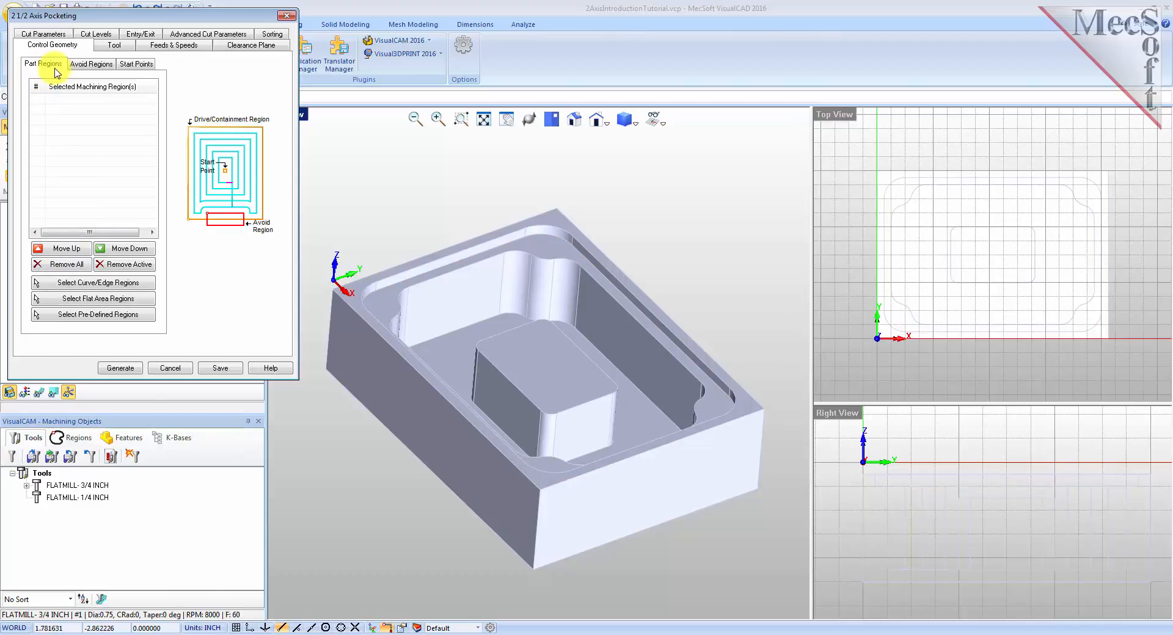
pyautogui.click(97, 316)
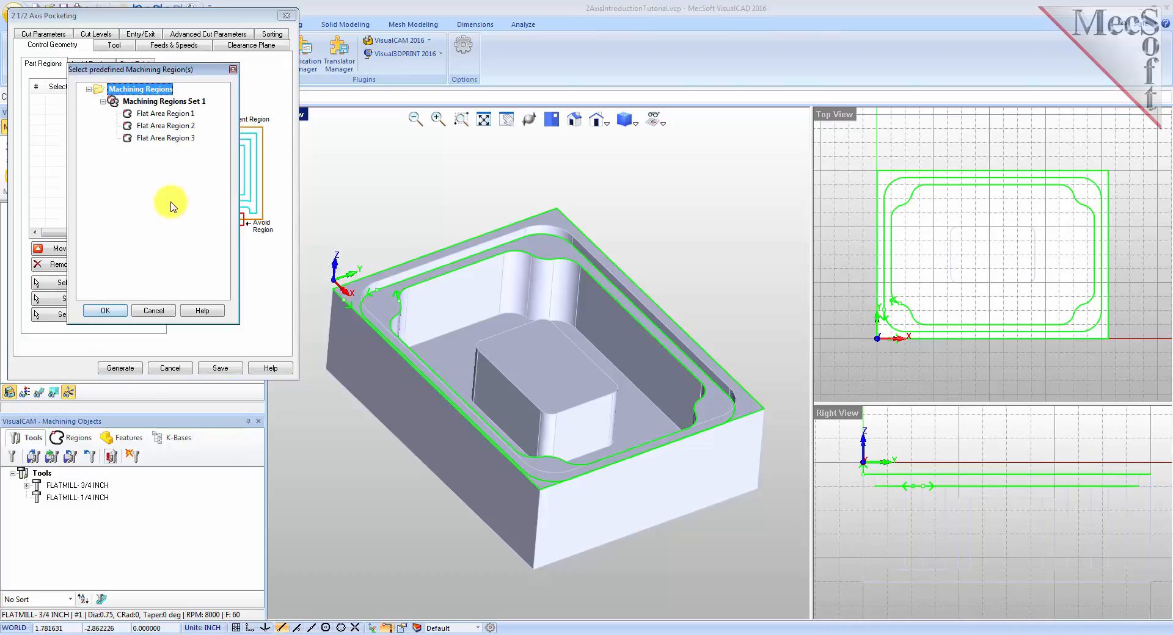
pyautogui.click(164, 139)
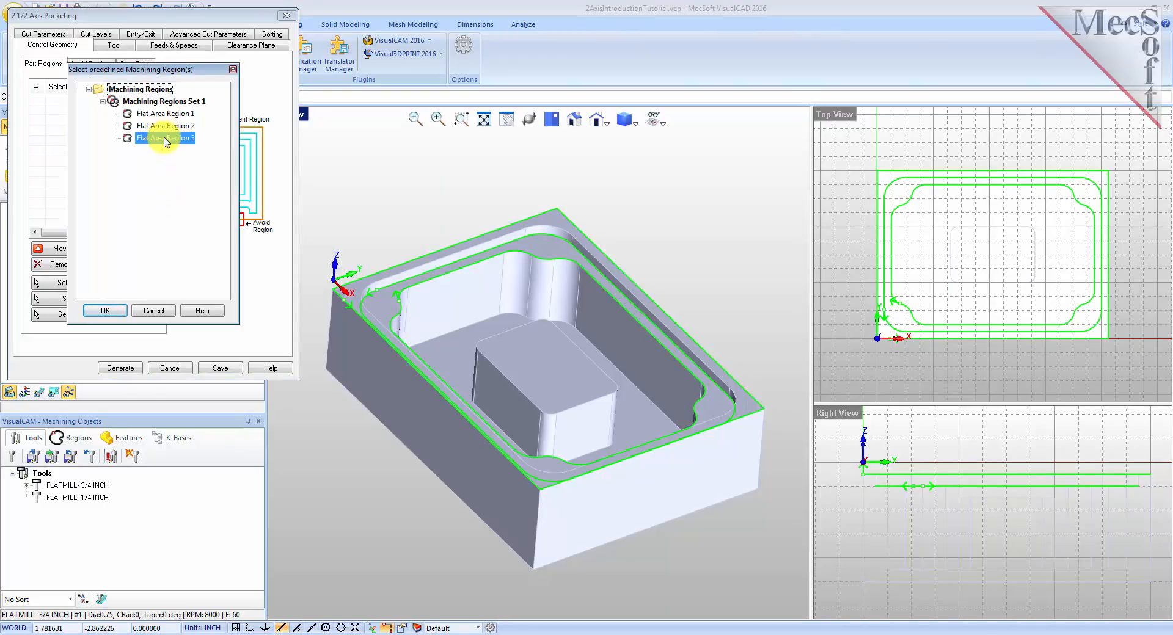
pyautogui.click(114, 312)
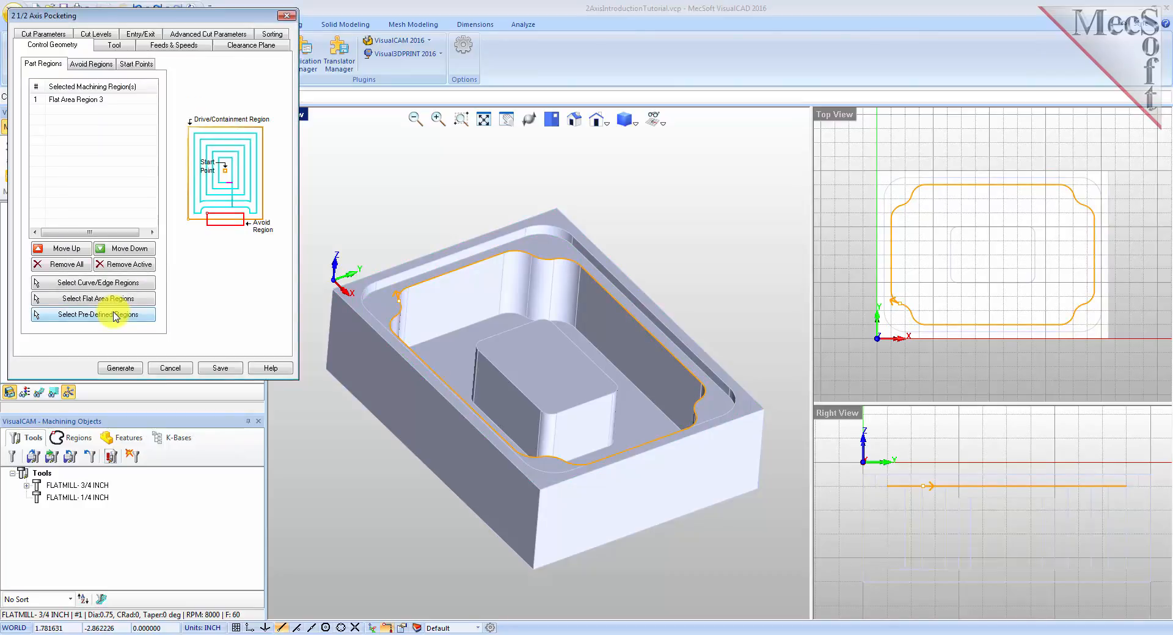
# Add the island's top face as a second flat area part region for the copied operation.
pyautogui.click(76, 100)
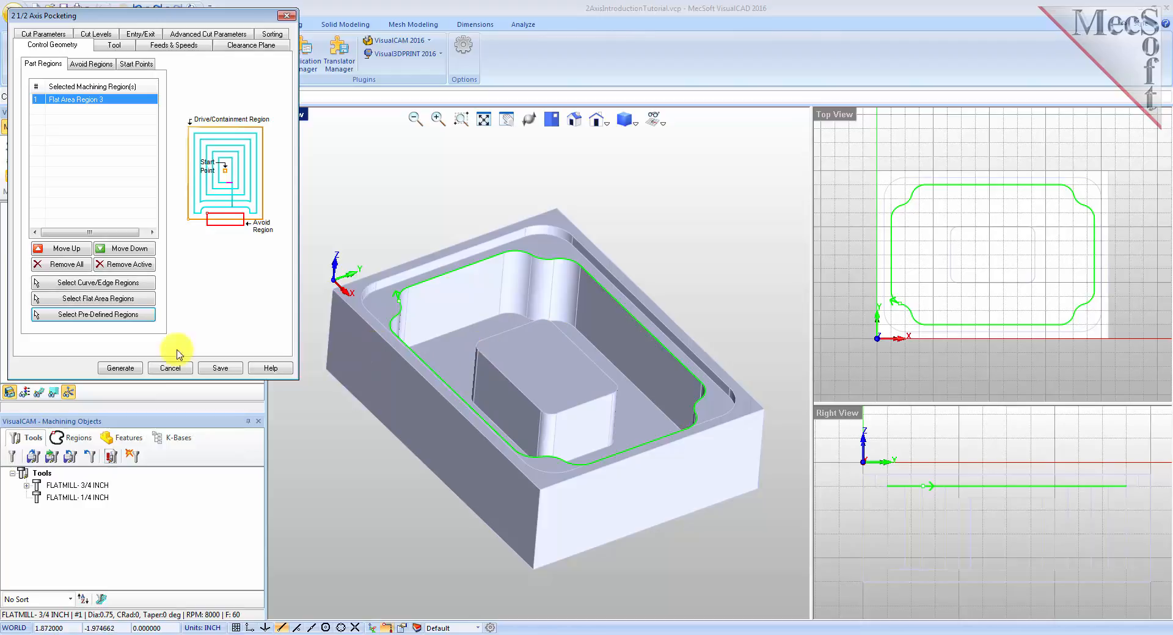
pyautogui.click(98, 298)
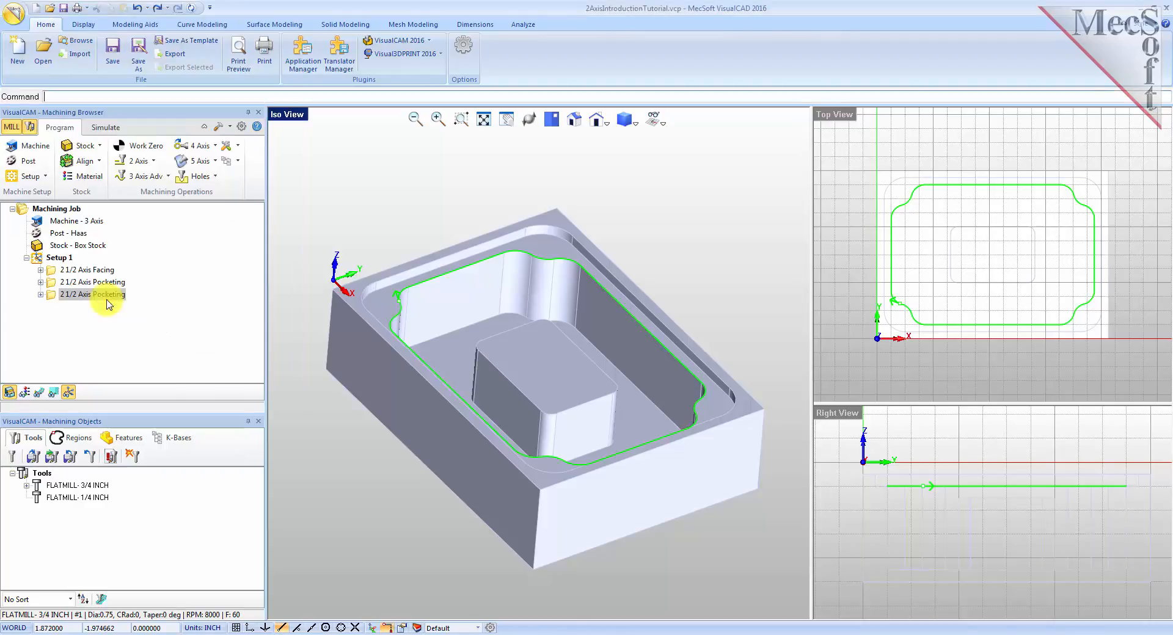
pyautogui.click(546, 372)
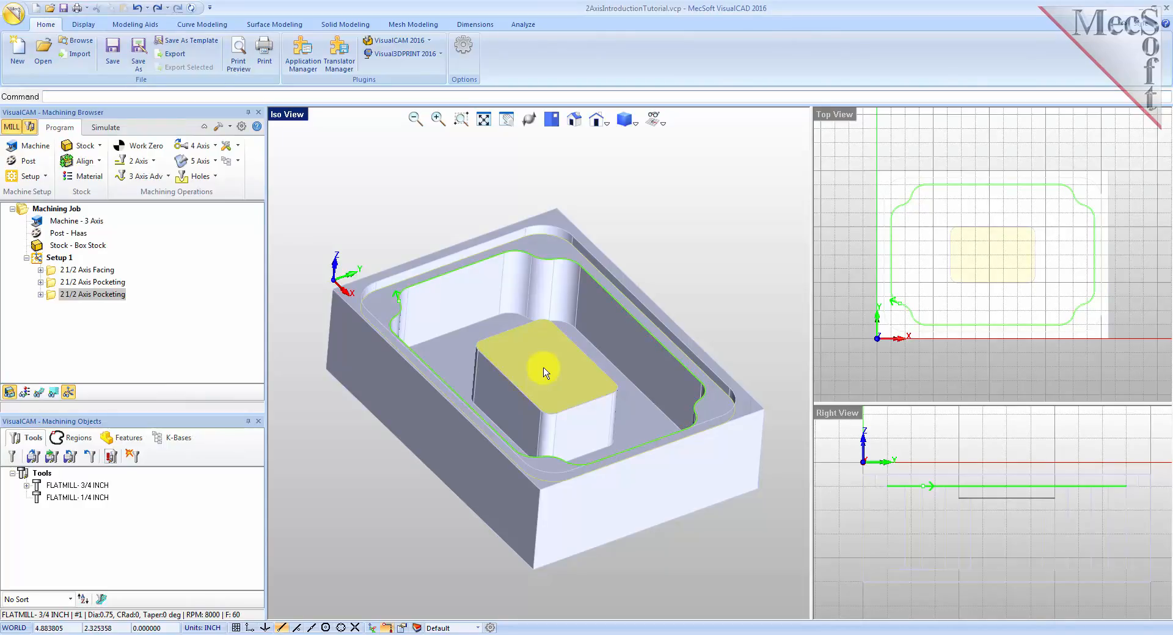
pyautogui.rightClick(545, 372)
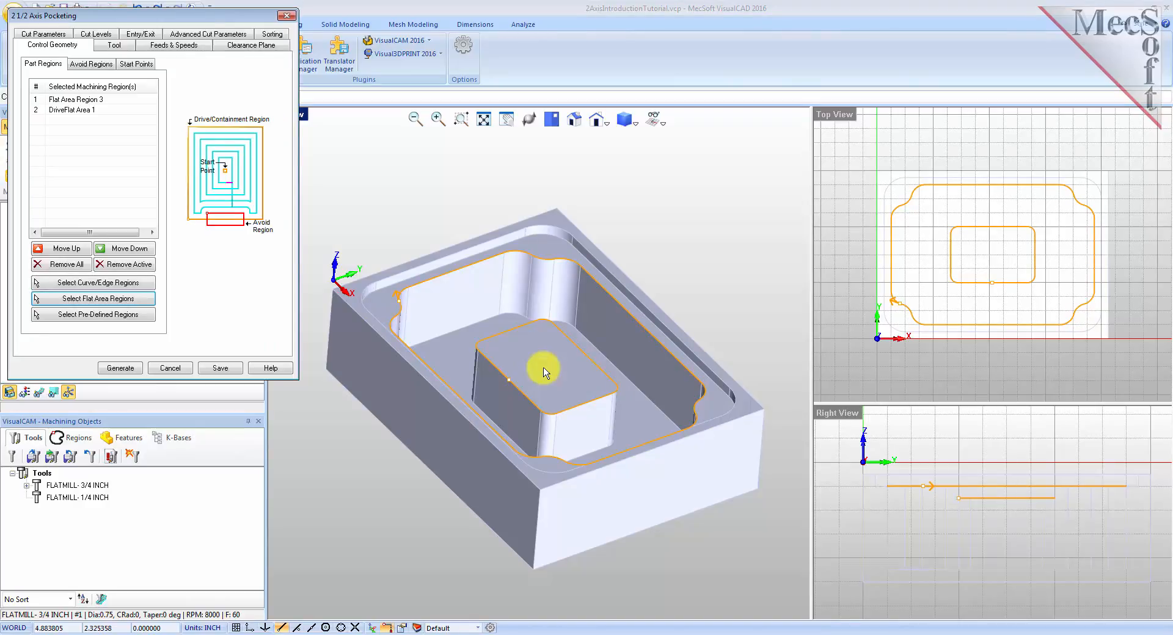
# Examine each selected part region by highlighting it in the region list.
pyautogui.click(66, 113)
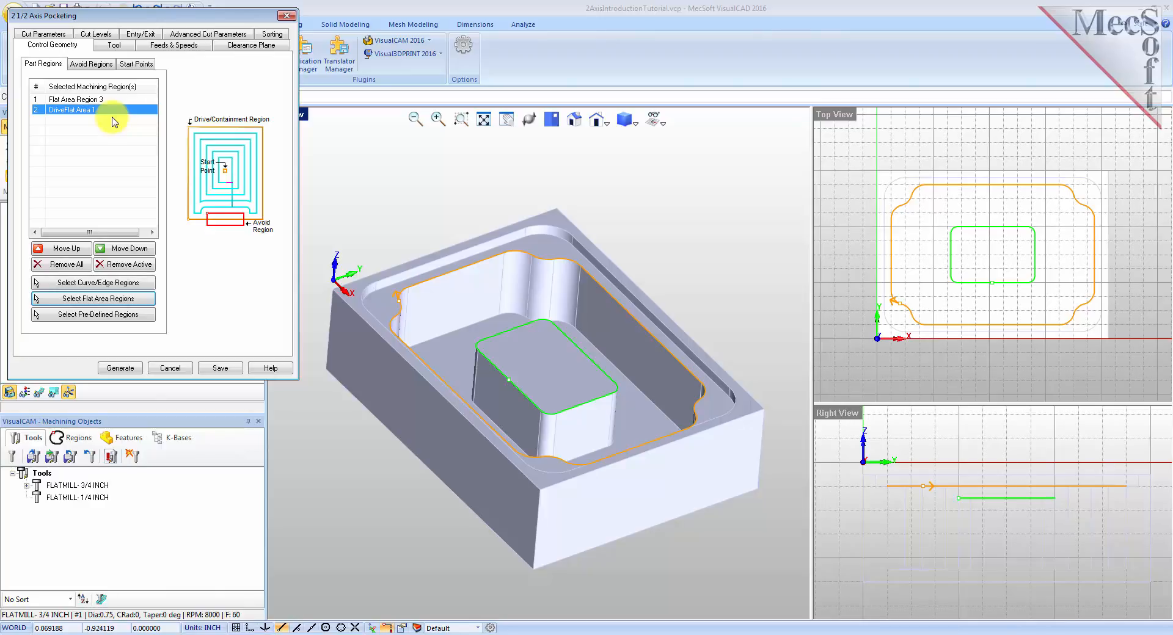
pyautogui.click(95, 101)
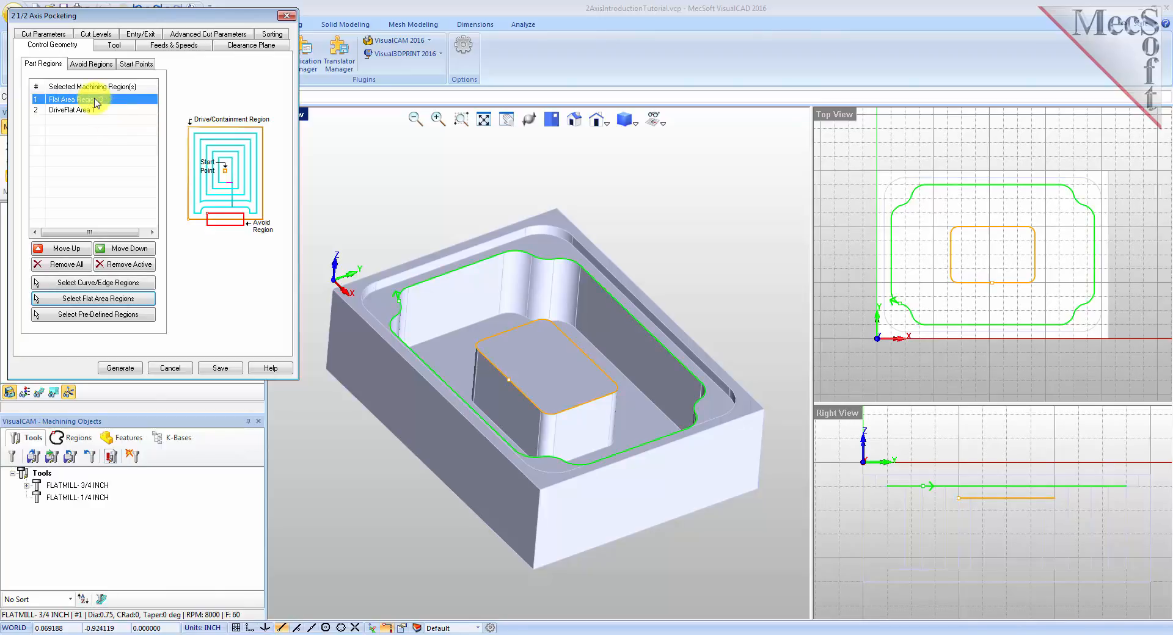
pyautogui.click(95, 106)
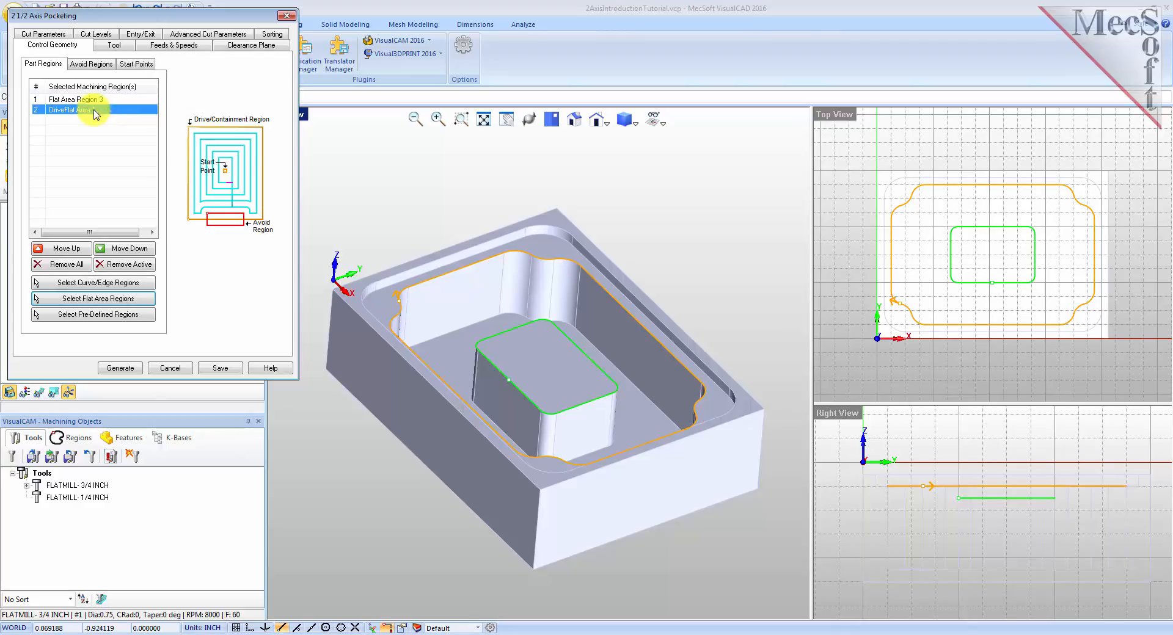
pyautogui.click(94, 99)
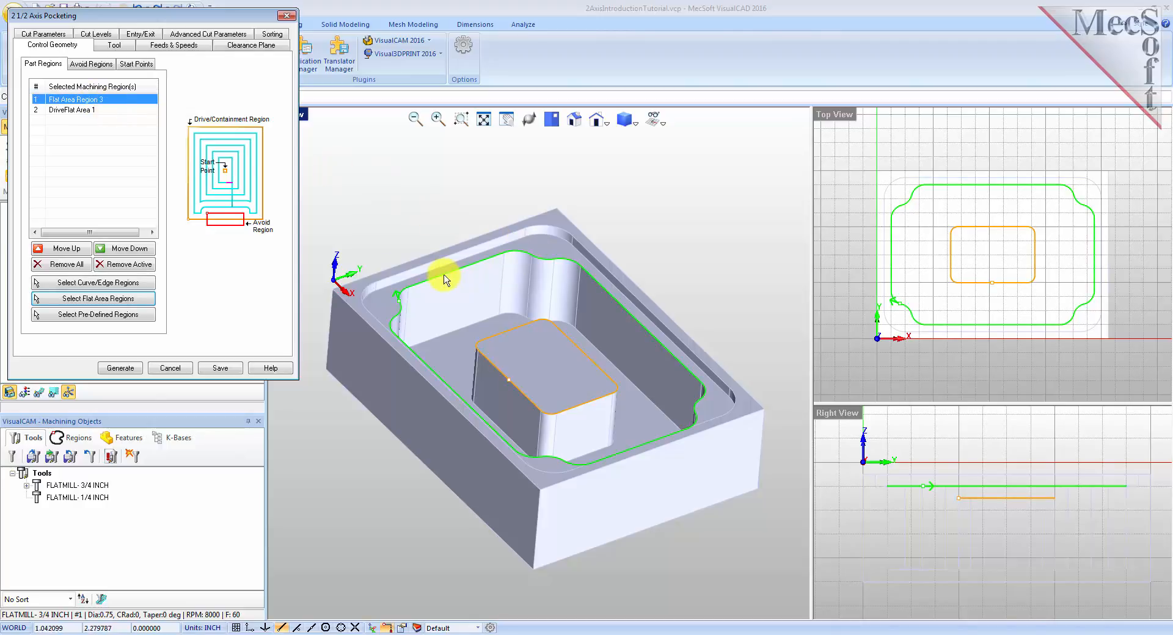
pyautogui.click(83, 109)
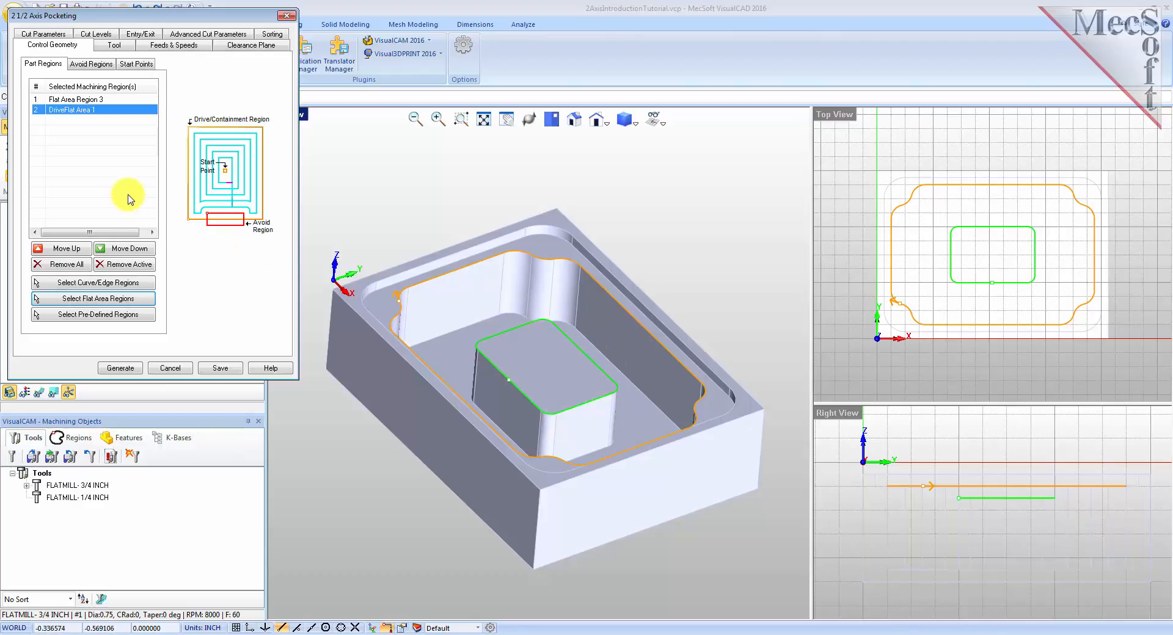
# Select the FLATMILL- 3/4 INCH tool for the copied pocketing operation.
pyautogui.click(114, 44)
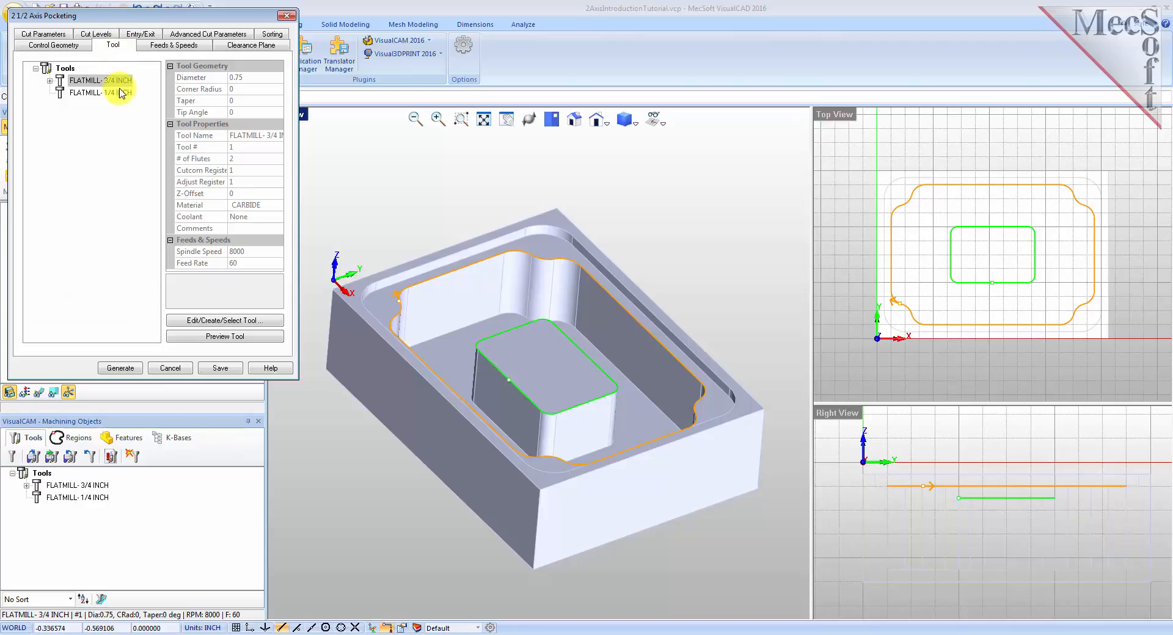
pyautogui.click(61, 82)
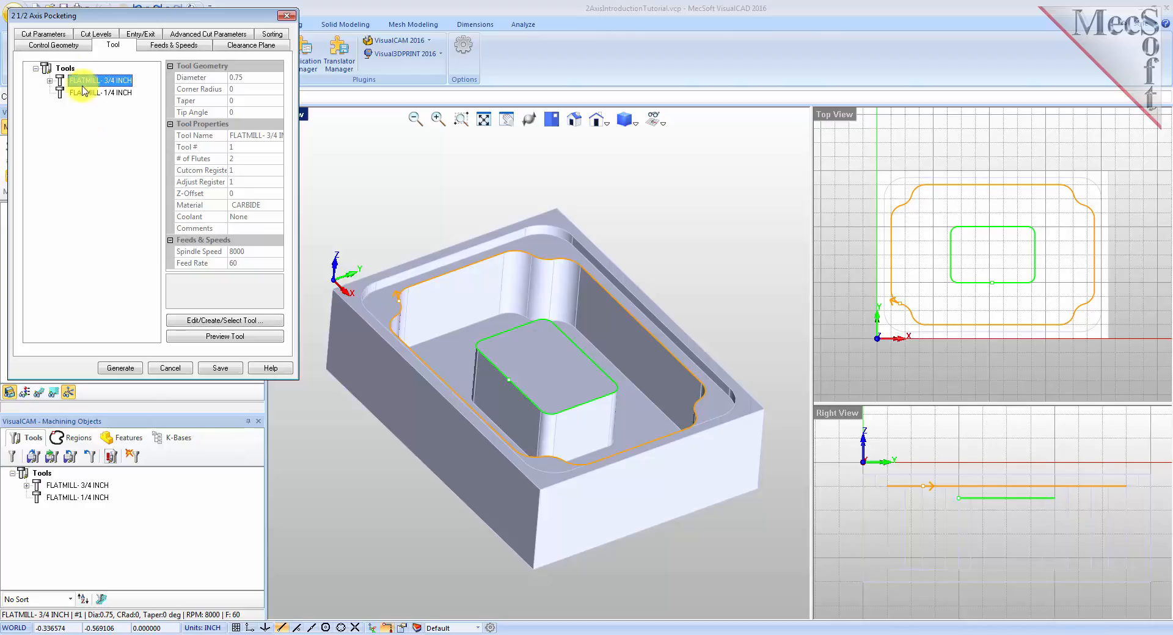
# Review the stock allowance in the cut parameters and the cut levels settings of the copied pocketing operation.
pyautogui.click(43, 34)
pyautogui.doubleClick(98, 98)
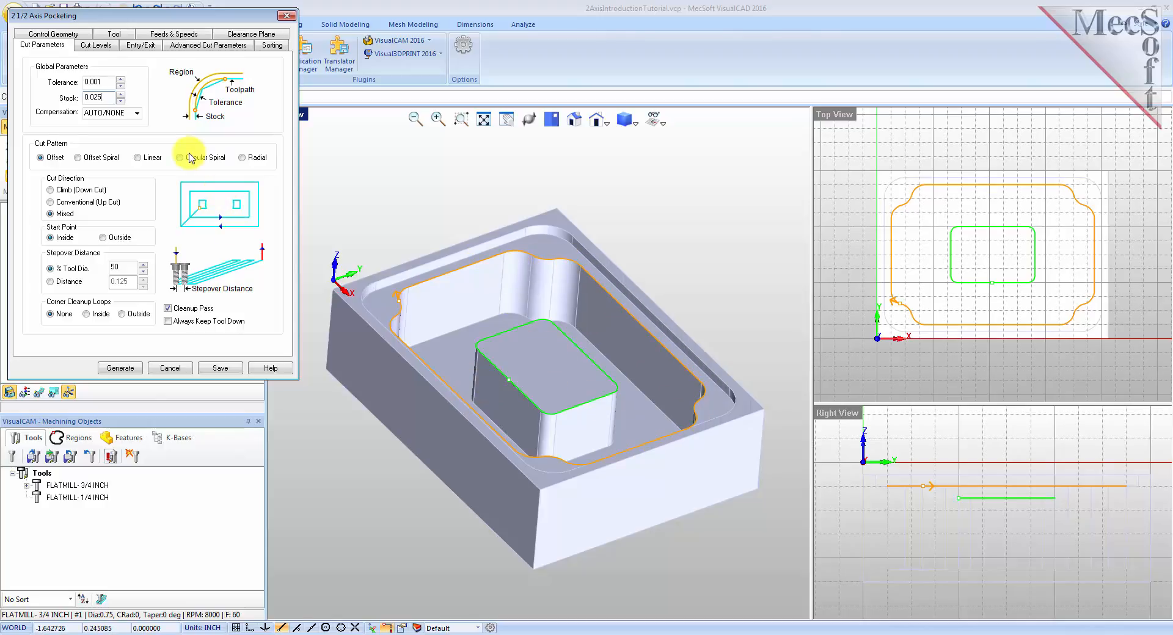
pyautogui.moveTo(102, 98); pyautogui.dragTo(68, 98)
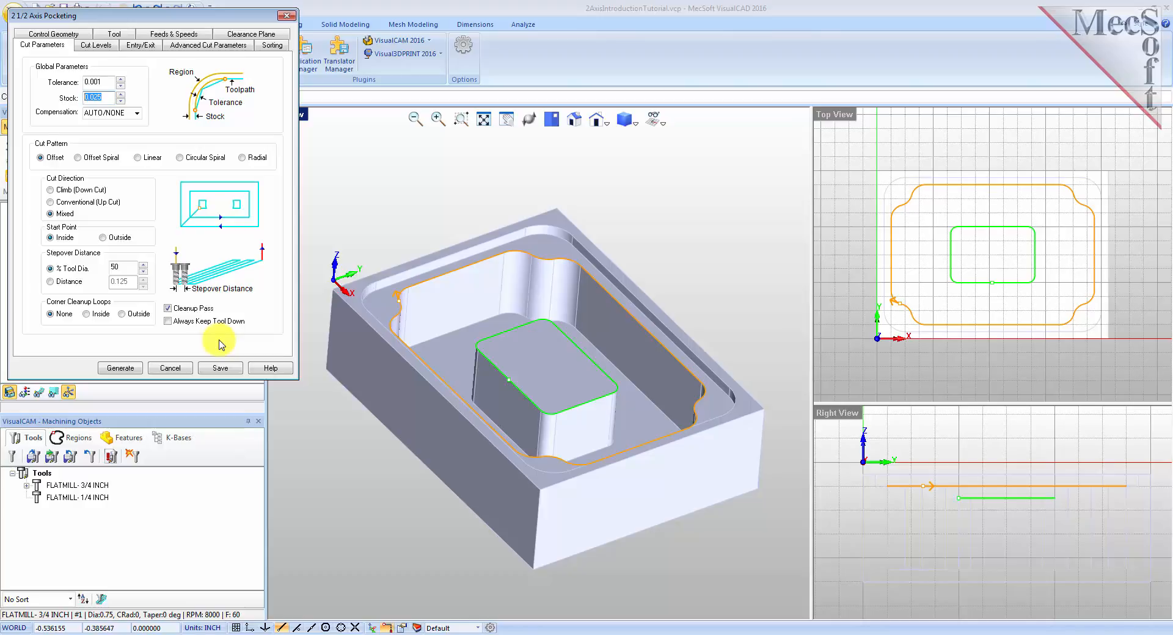
pyautogui.click(98, 46)
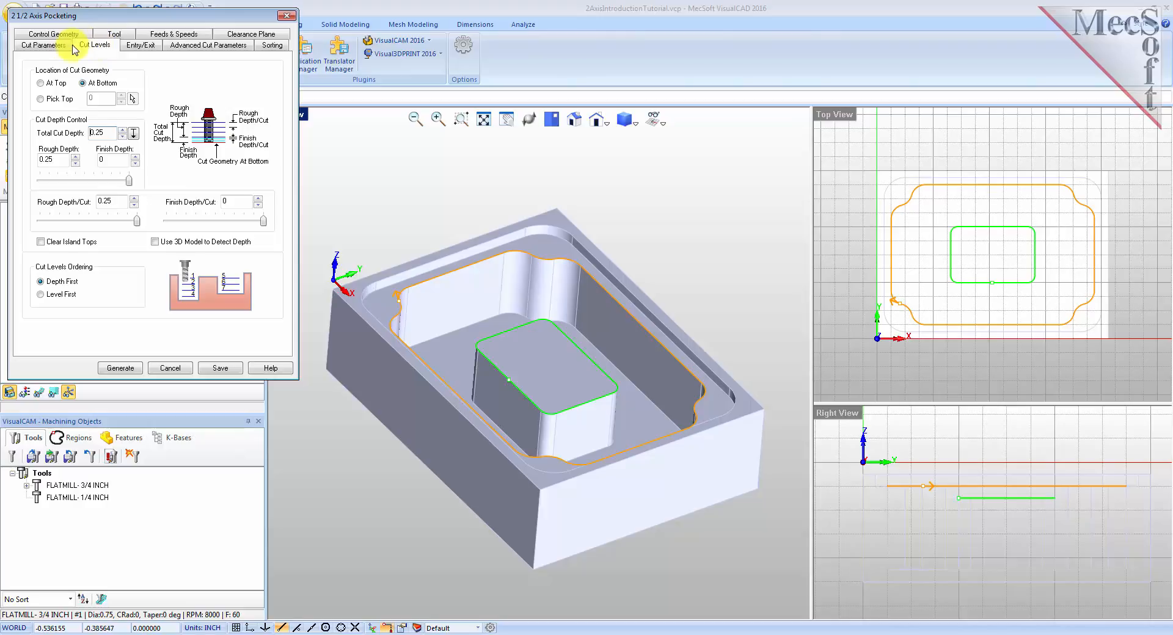
pyautogui.click(44, 45)
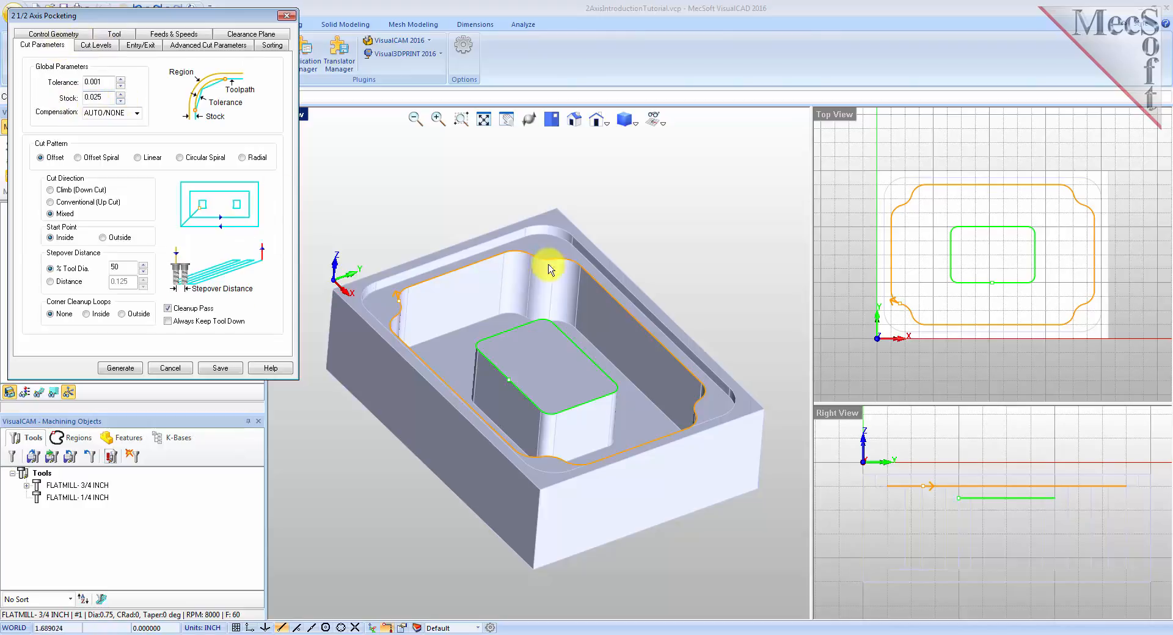
pyautogui.click(100, 48)
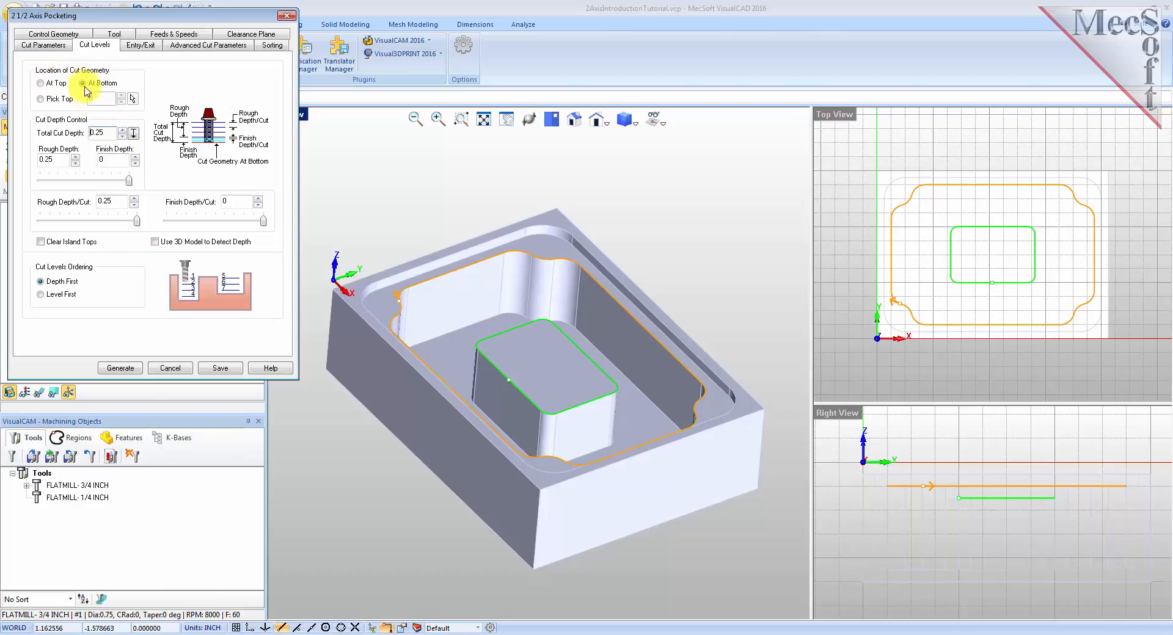
# Place the cut geometry at top, pick the total cut depth of 1.75 from two model points, and enable Clear Island Tops.
pyautogui.click(41, 83)
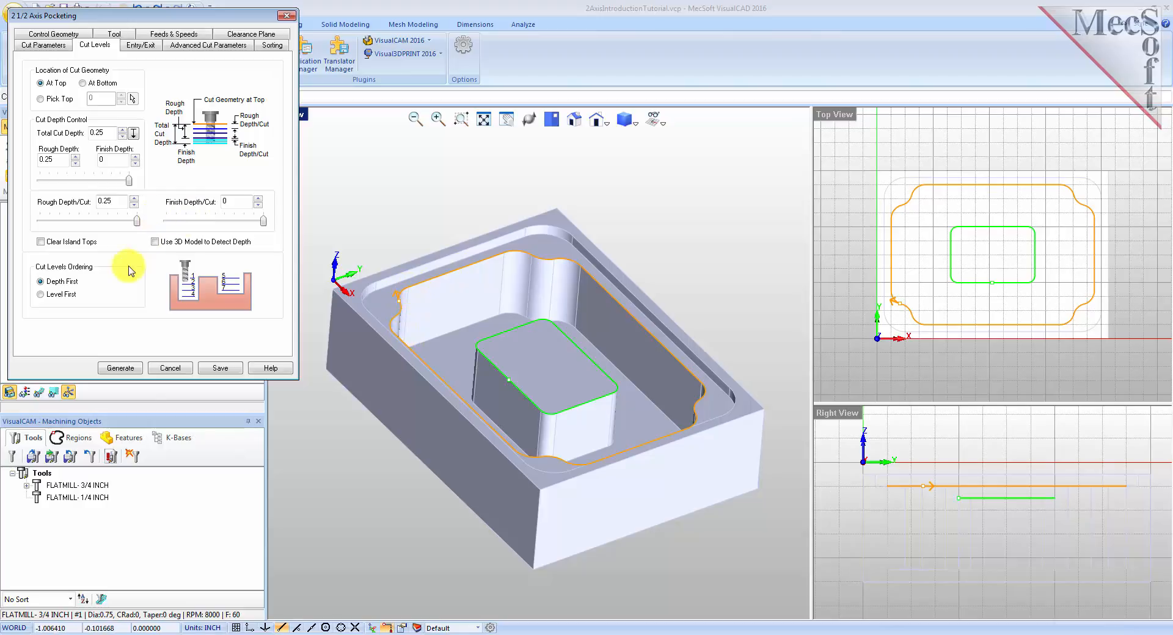
pyautogui.click(134, 134)
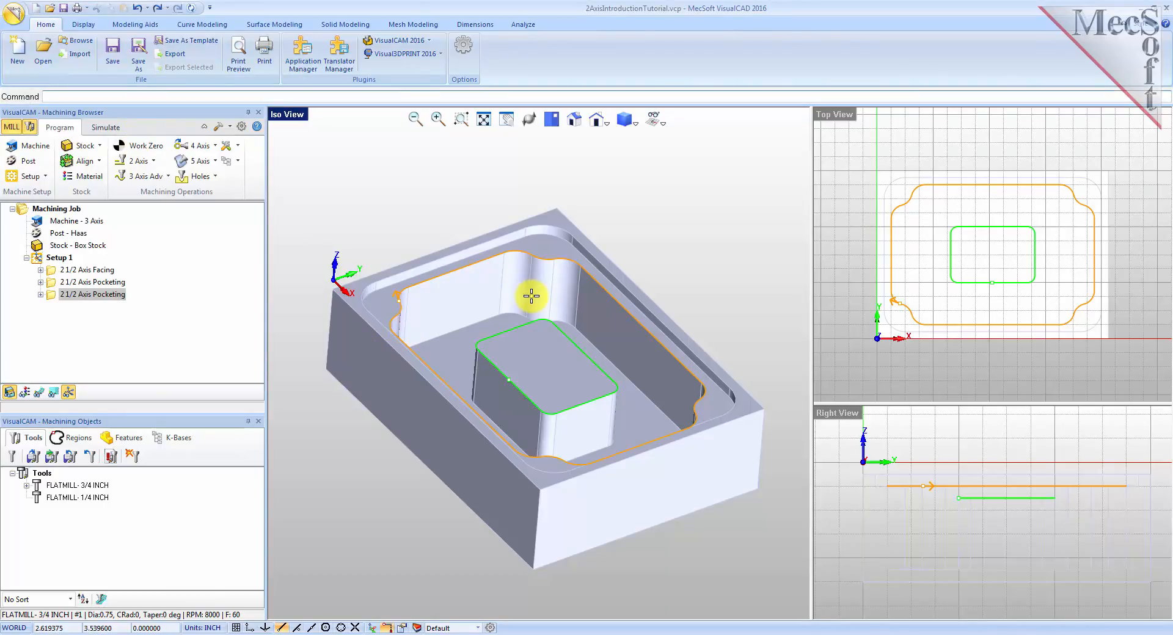
pyautogui.click(505, 257)
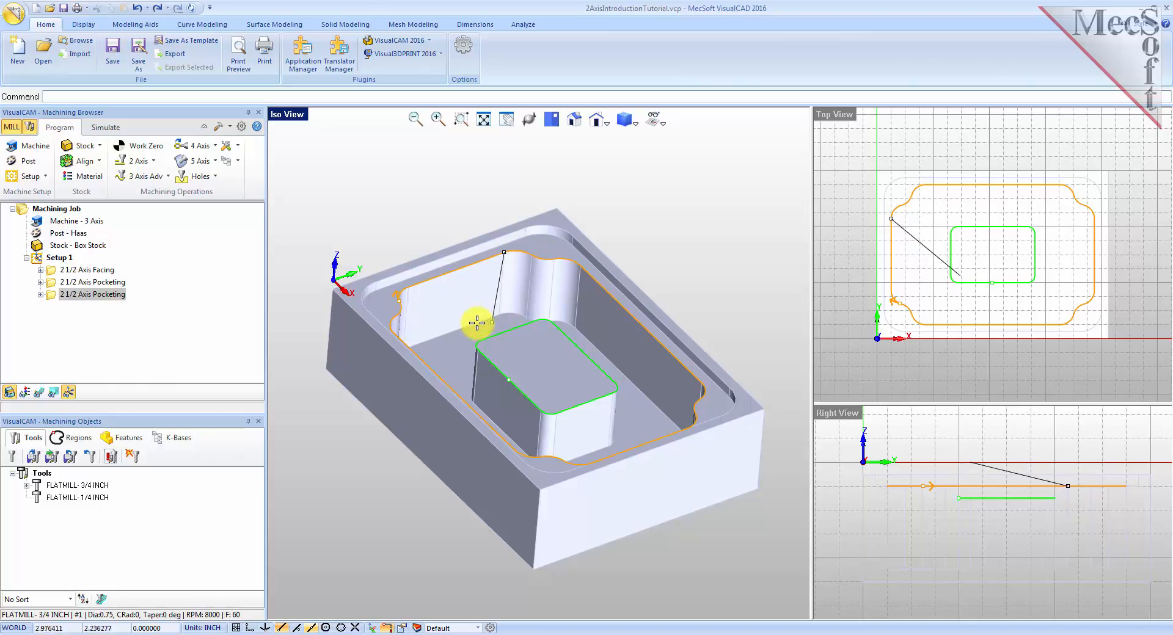
pyautogui.click(574, 325)
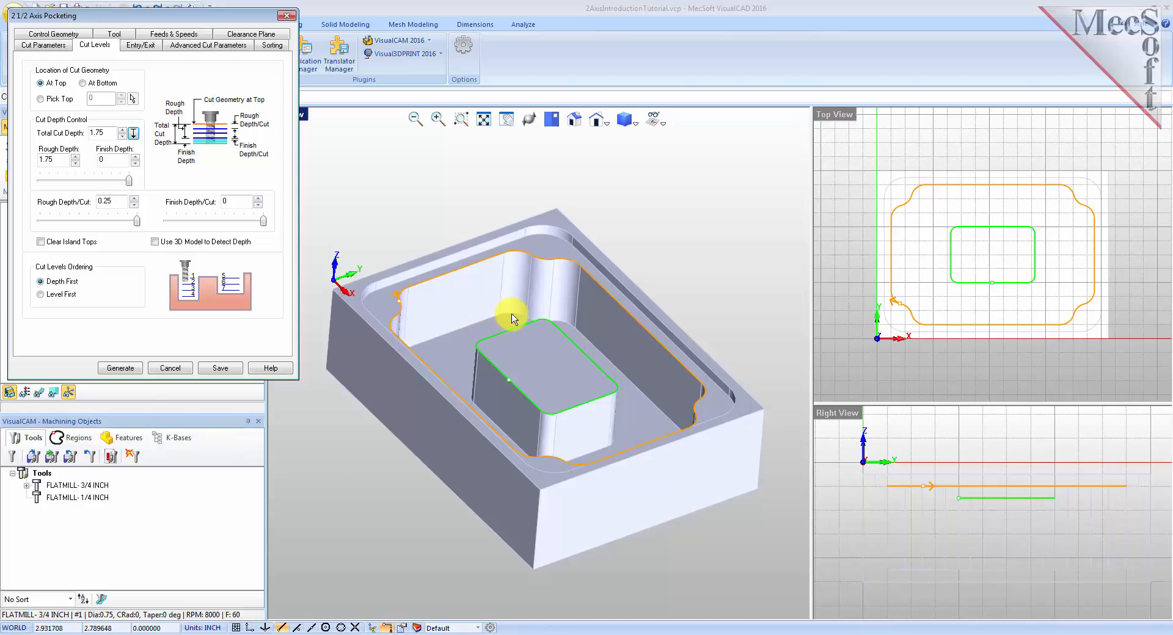
pyautogui.doubleClick(113, 133)
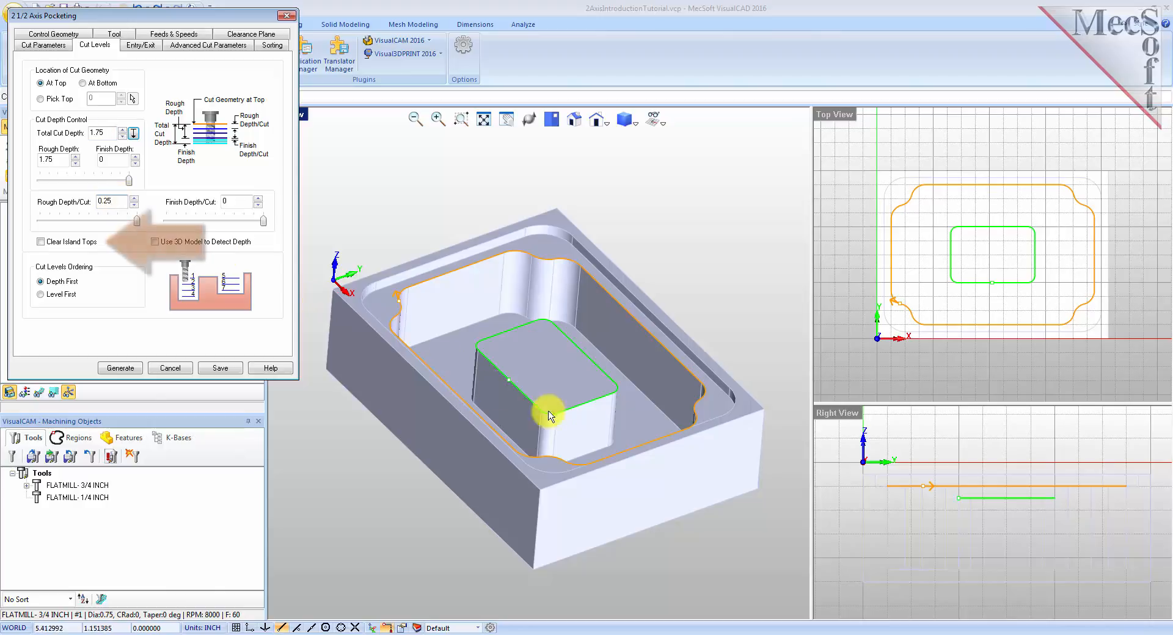
pyautogui.click(40, 242)
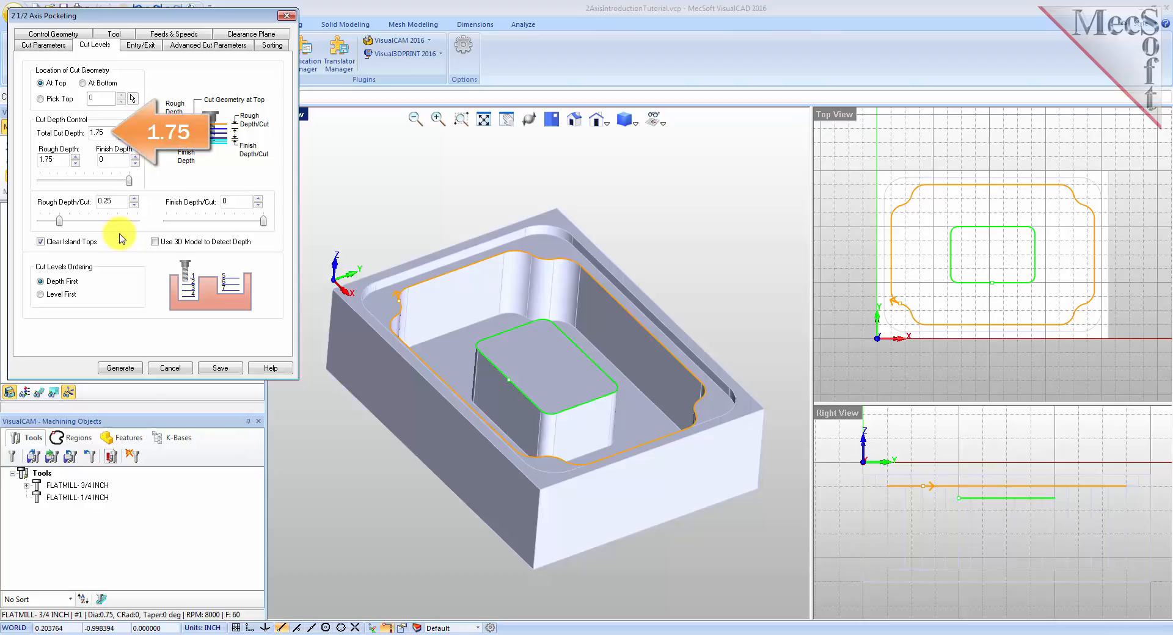
# Check the rough and finish depth fields, then generate the pocketing toolpath.
pyautogui.doubleClick(110, 133)
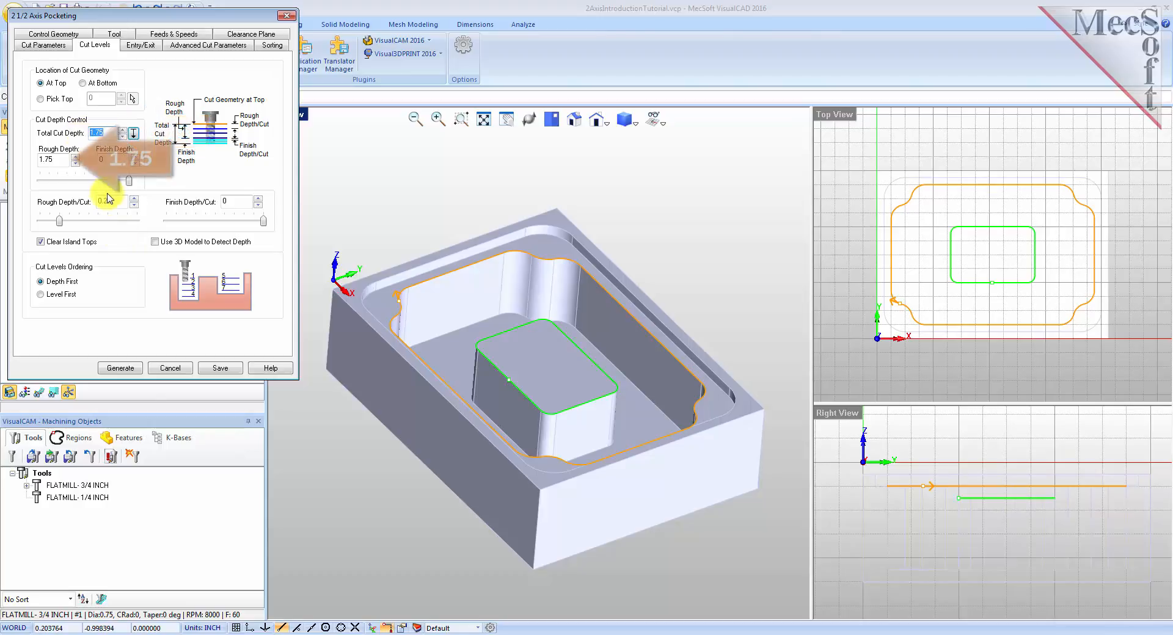
pyautogui.doubleClick(60, 160)
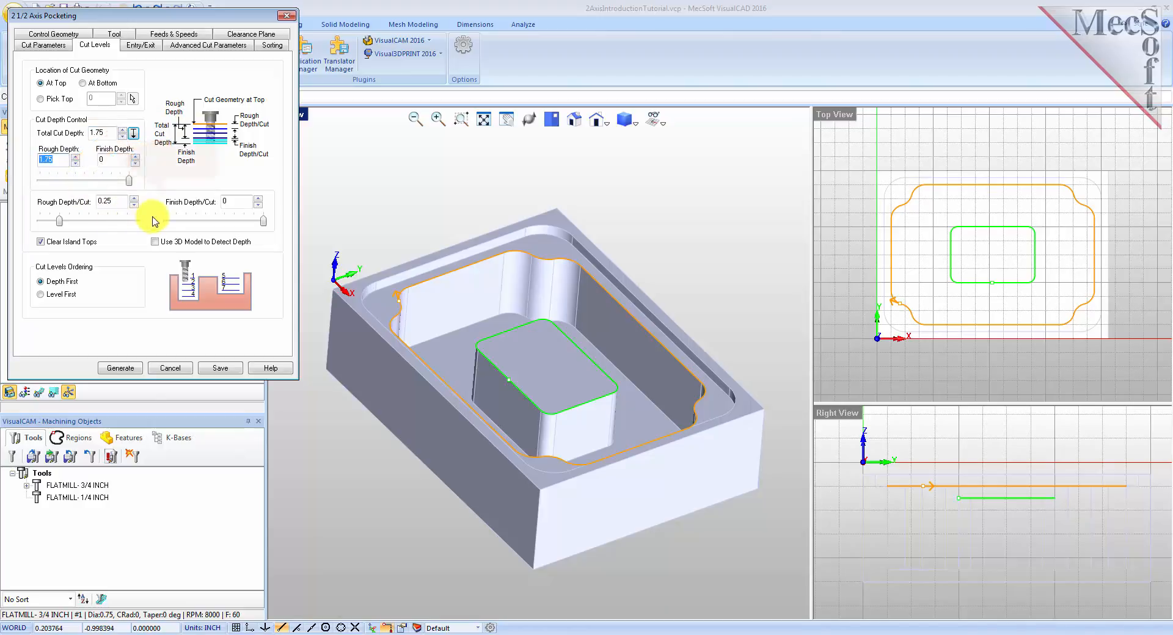
pyautogui.click(109, 160)
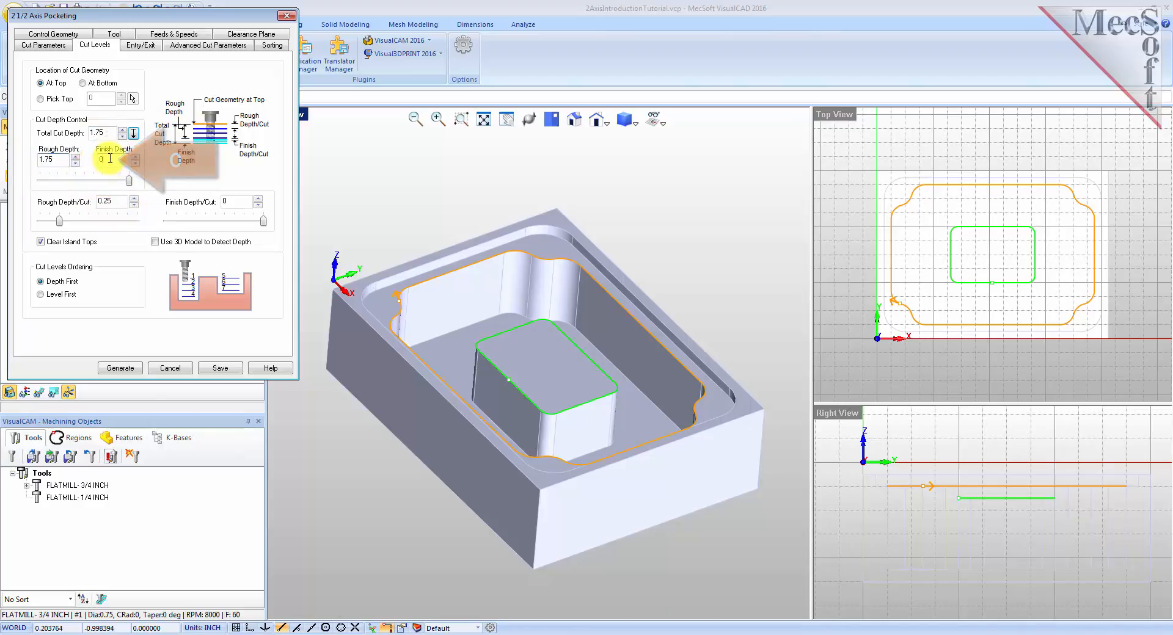
pyautogui.doubleClick(101, 201)
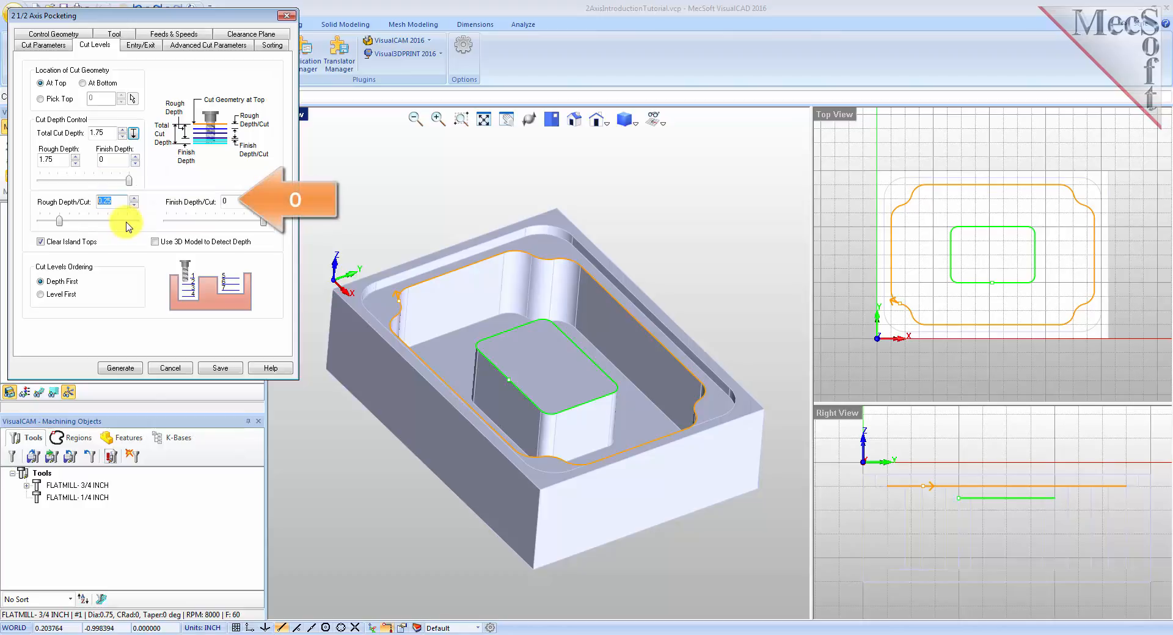
pyautogui.moveTo(234, 200); pyautogui.dragTo(214, 201)
pyautogui.click(121, 368)
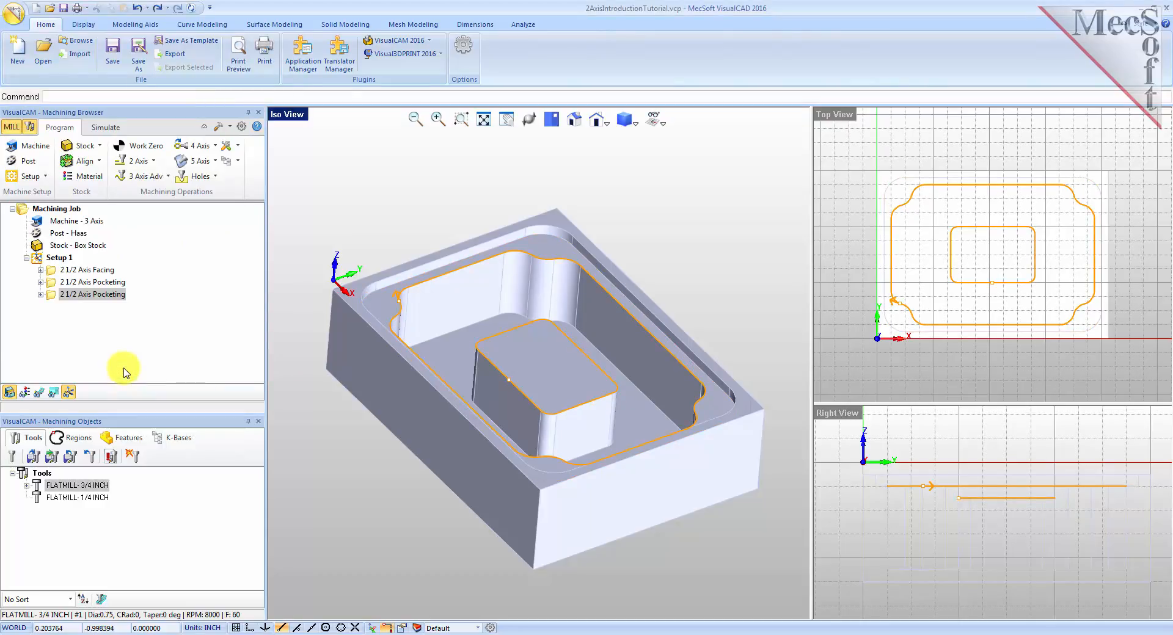
# Display the generated toolpath and step through its cut levels in the Z Level Display.
pyautogui.click(40, 394)
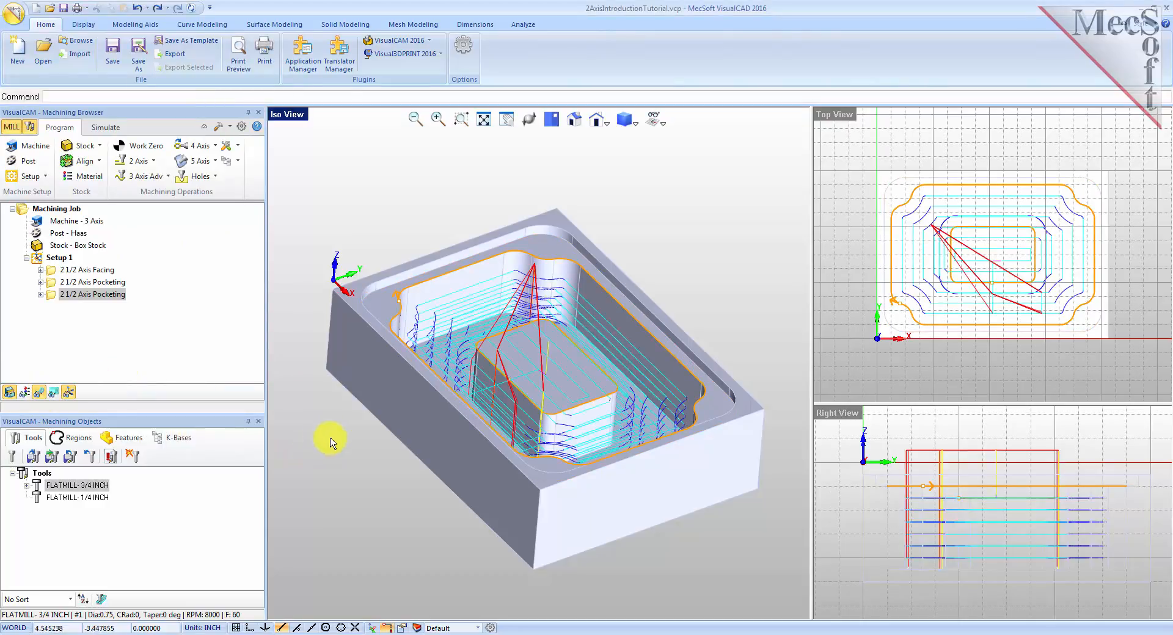
pyautogui.moveTo(571, 447)
pyautogui.mouseDown()
pyautogui.moveTo(562, 432)
pyautogui.moveTo(542, 435)
pyautogui.moveTo(550, 451)
pyautogui.moveTo(556, 434)
pyautogui.moveTo(581, 432)
pyautogui.moveTo(563, 449)
pyautogui.mouseUp()
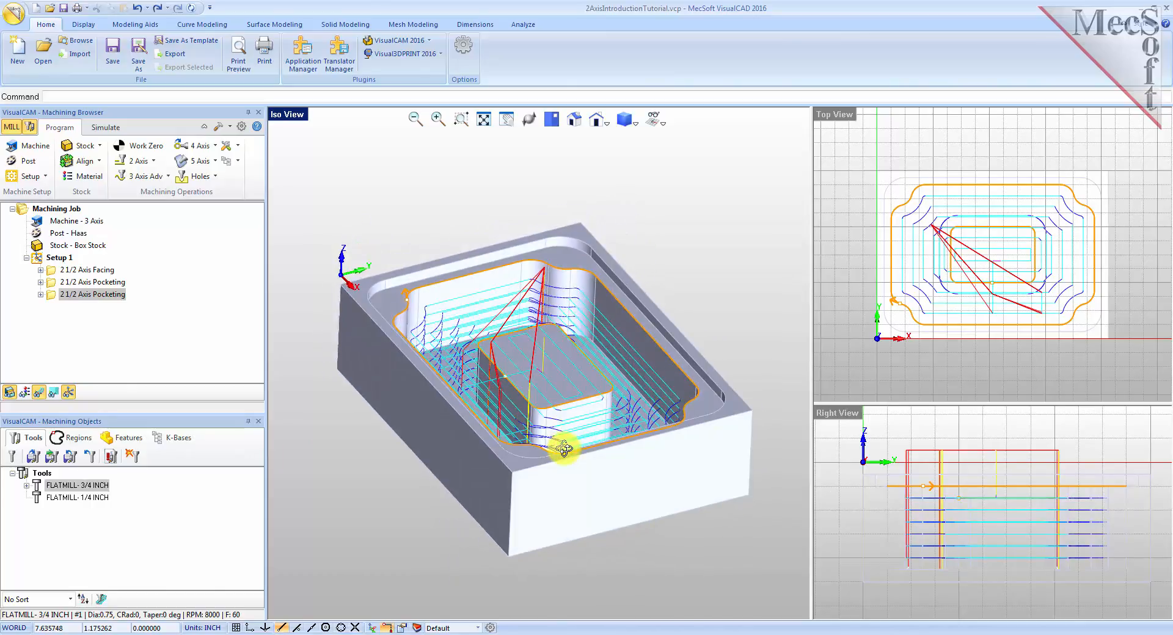
pyautogui.click(54, 394)
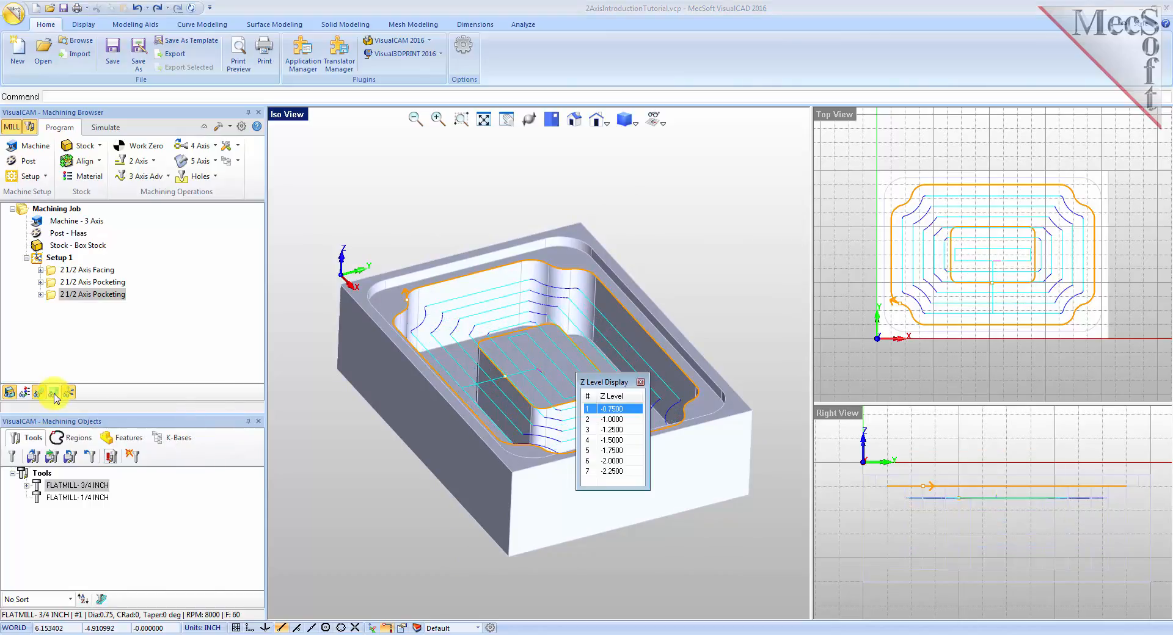
pyautogui.moveTo(611, 381); pyautogui.dragTo(200, 242)
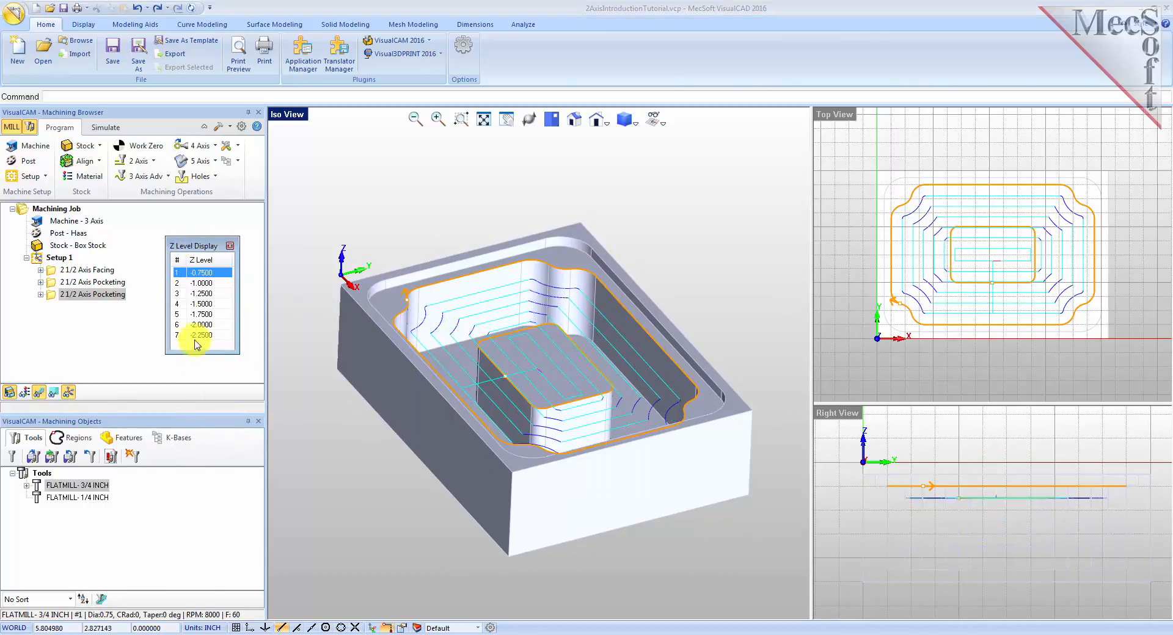
pyautogui.moveTo(196, 353); pyautogui.dragTo(197, 466)
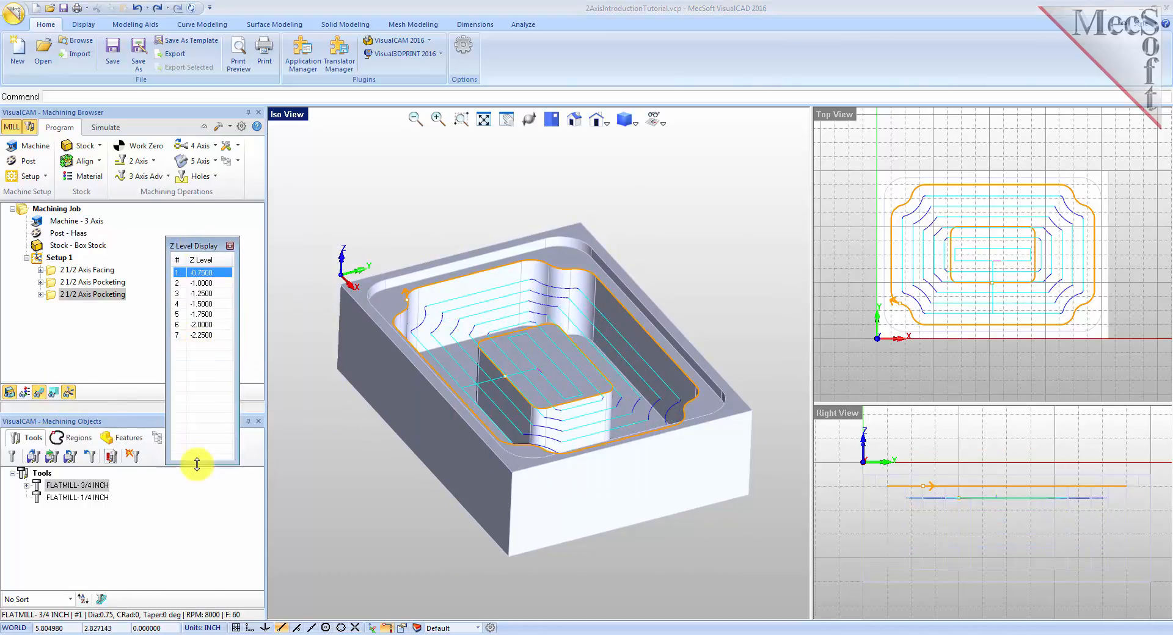
pyautogui.click(202, 284)
pyautogui.click(204, 294)
pyautogui.click(205, 304)
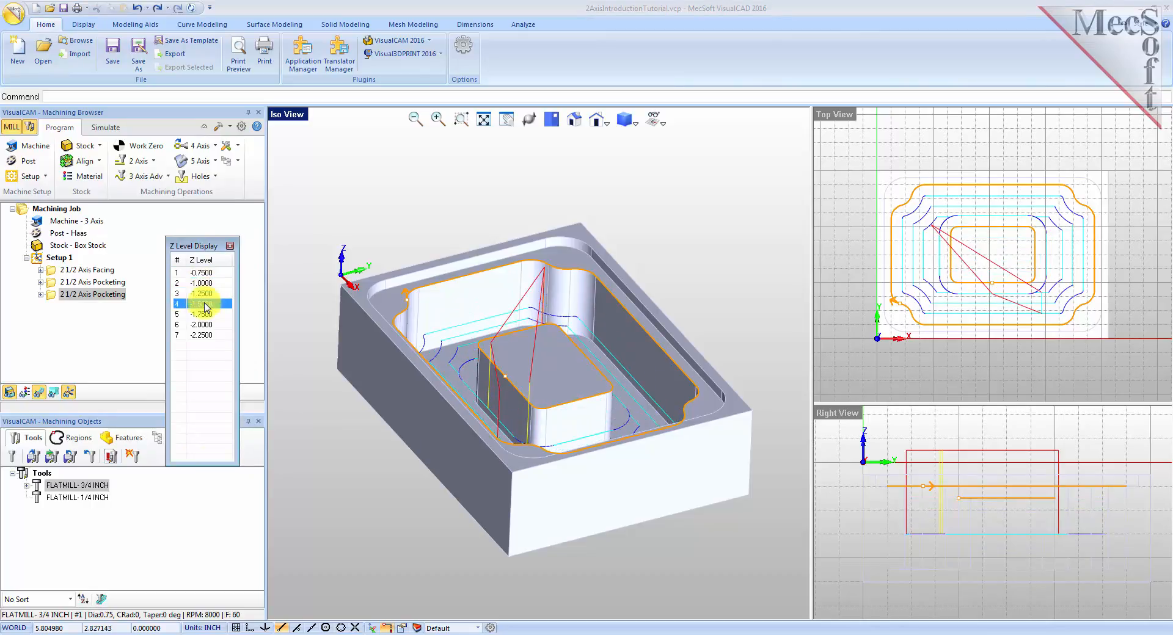
pyautogui.click(204, 315)
pyautogui.click(206, 326)
pyautogui.click(206, 285)
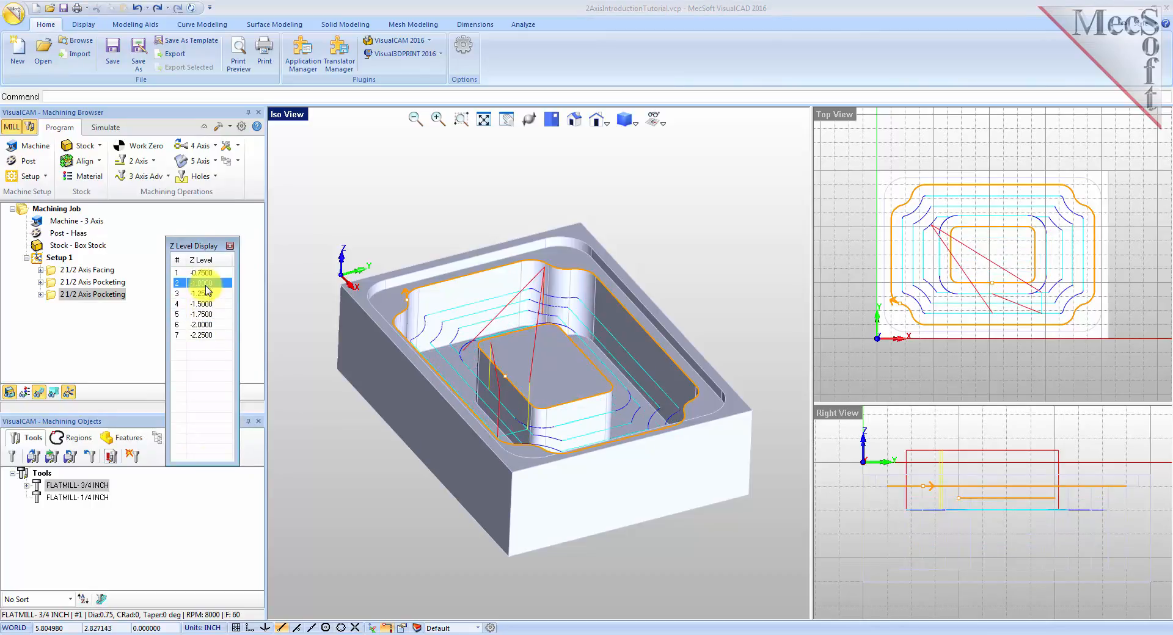
pyautogui.click(206, 273)
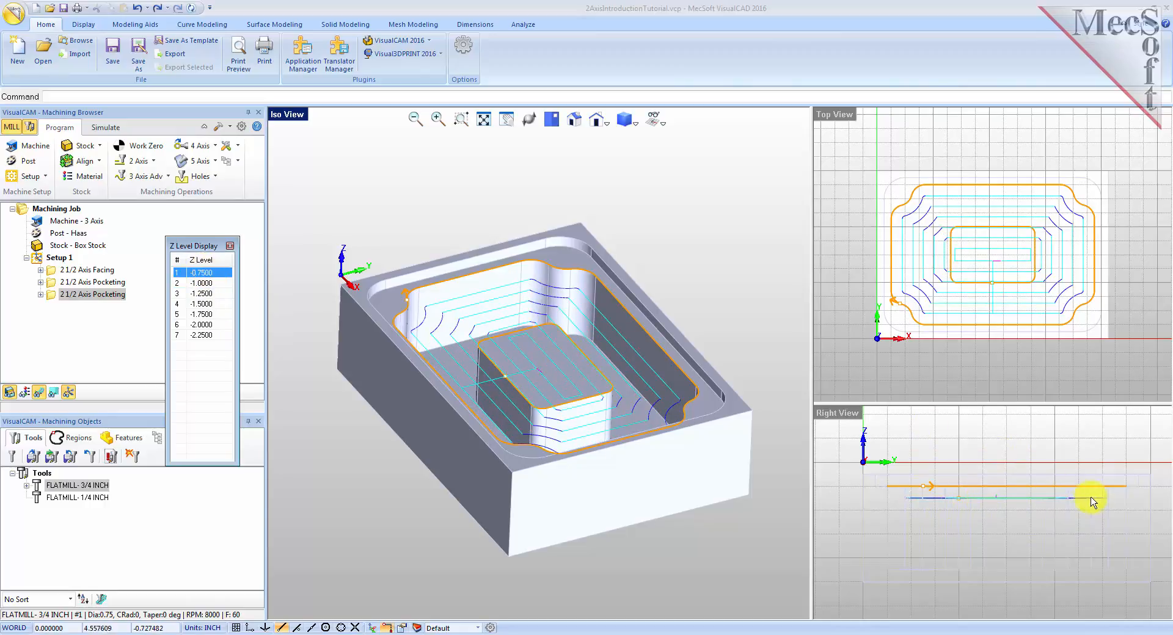
pyautogui.click(231, 247)
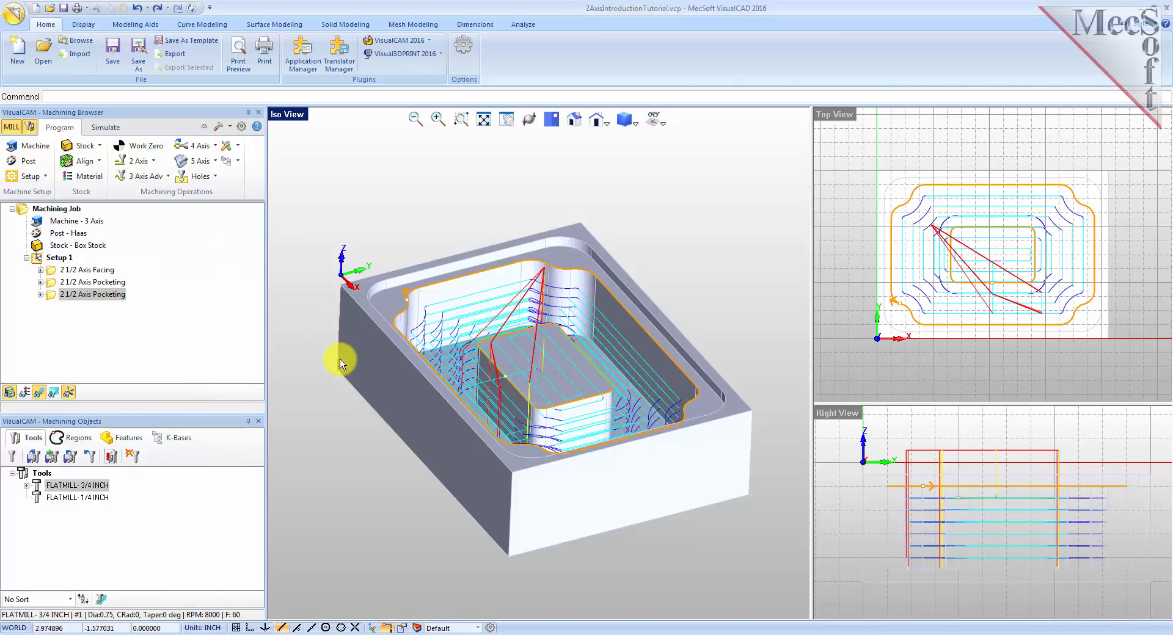
# Simulate the copied pocketing operation to the end and inspect the machined stock.
pyautogui.click(101, 127)
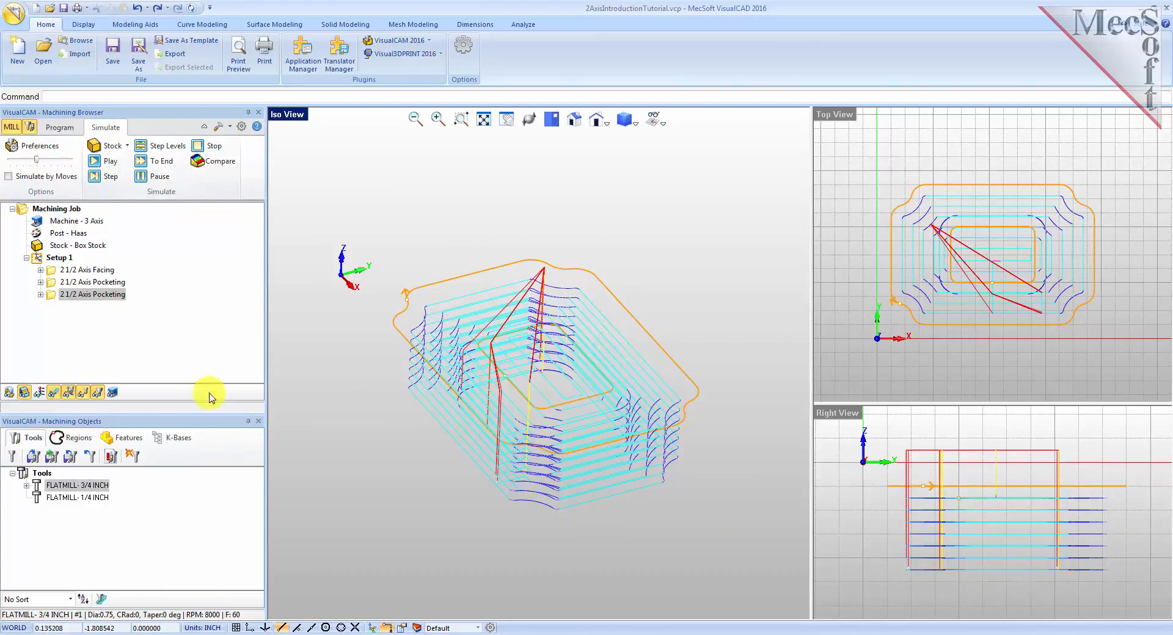
pyautogui.click(52, 297)
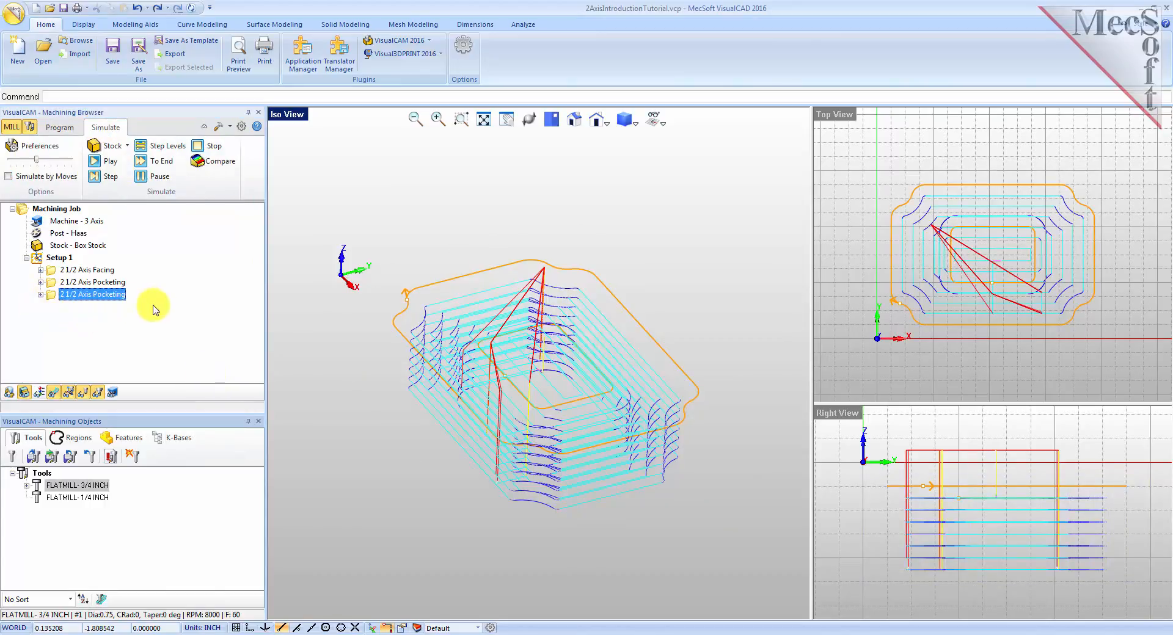
pyautogui.click(95, 160)
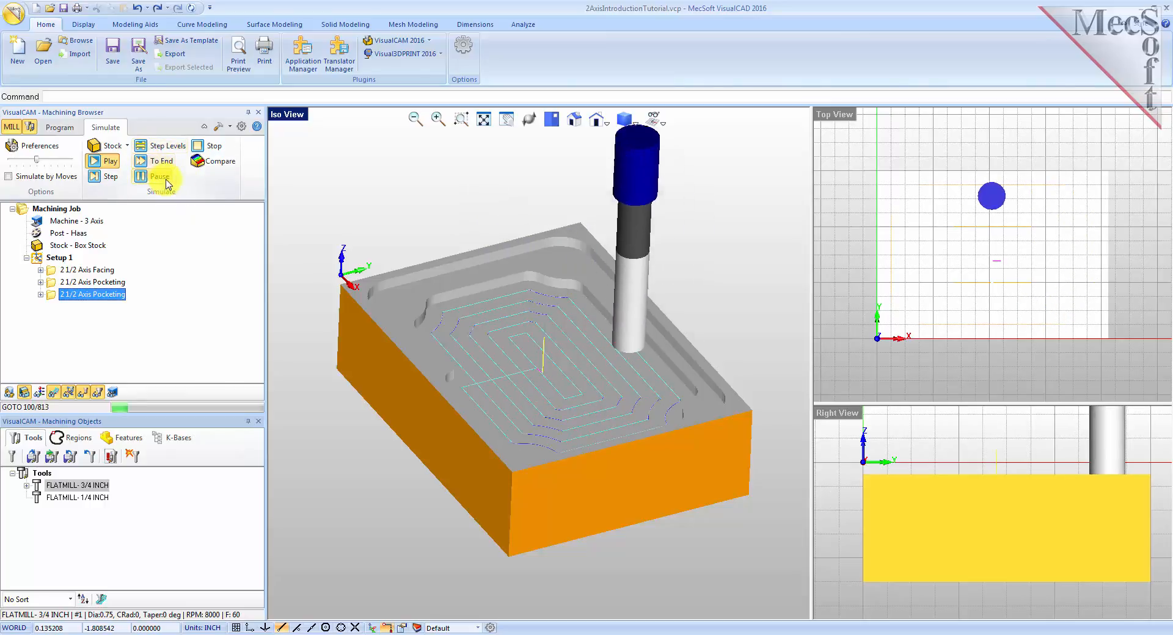
pyautogui.click(158, 161)
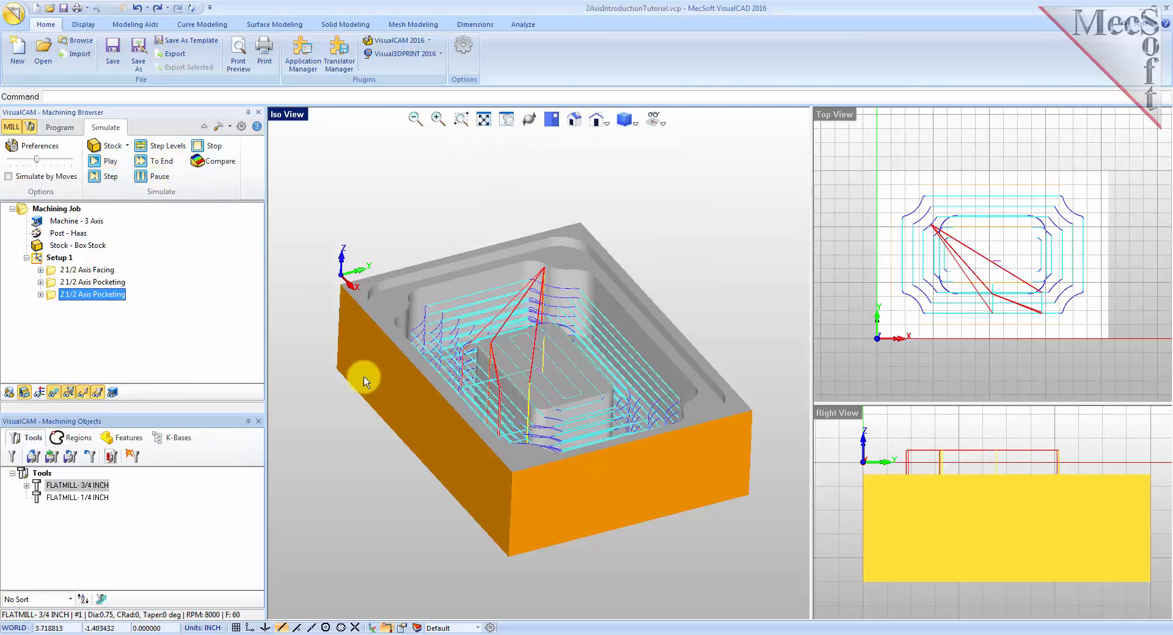
pyautogui.moveTo(556, 371)
pyautogui.mouseDown(button='middle')
pyautogui.moveTo(550, 412)
pyautogui.moveTo(558, 361)
pyautogui.mouseUp(button='middle')
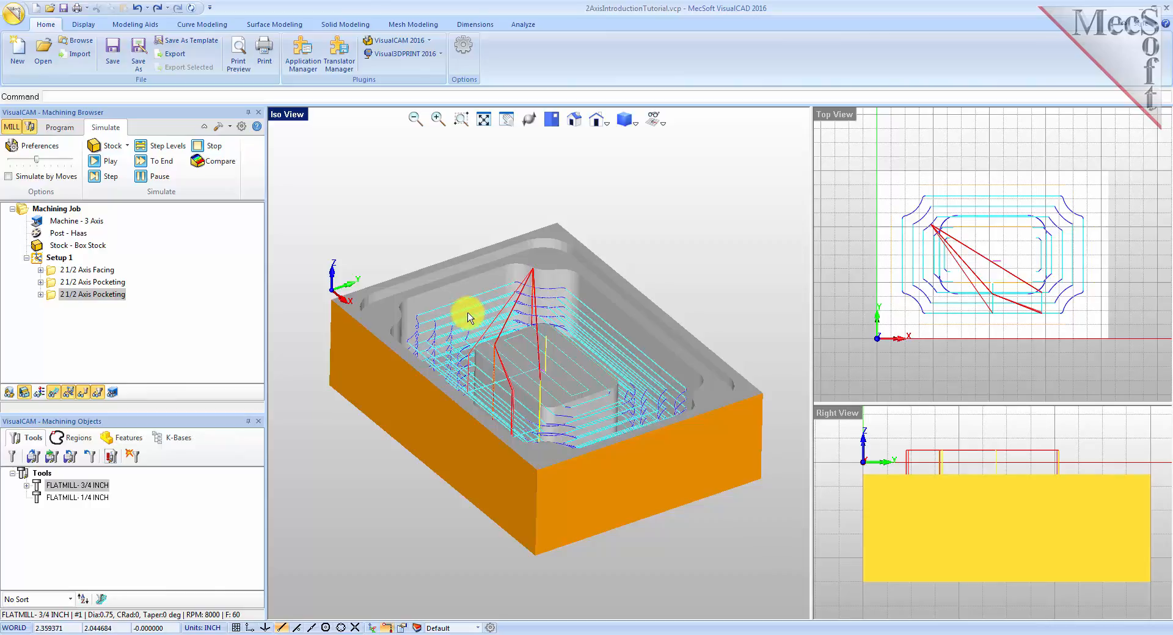
# Create a 2½ Axis Profiling operation and select the flat area around the island as its machining region.
pyautogui.click(59, 127)
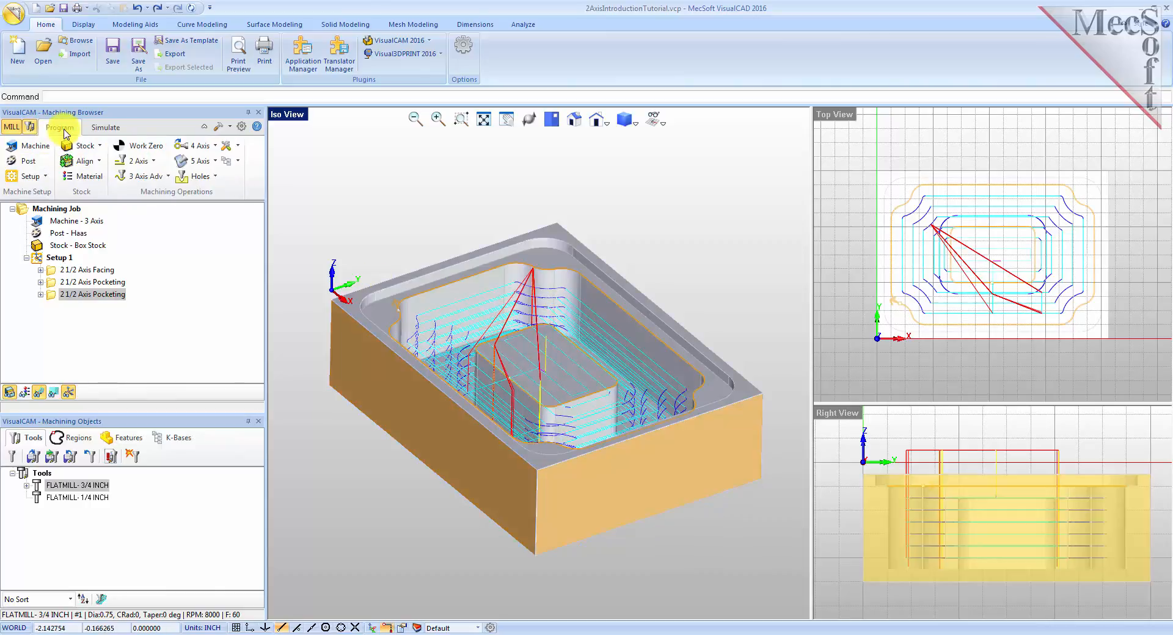
pyautogui.click(155, 162)
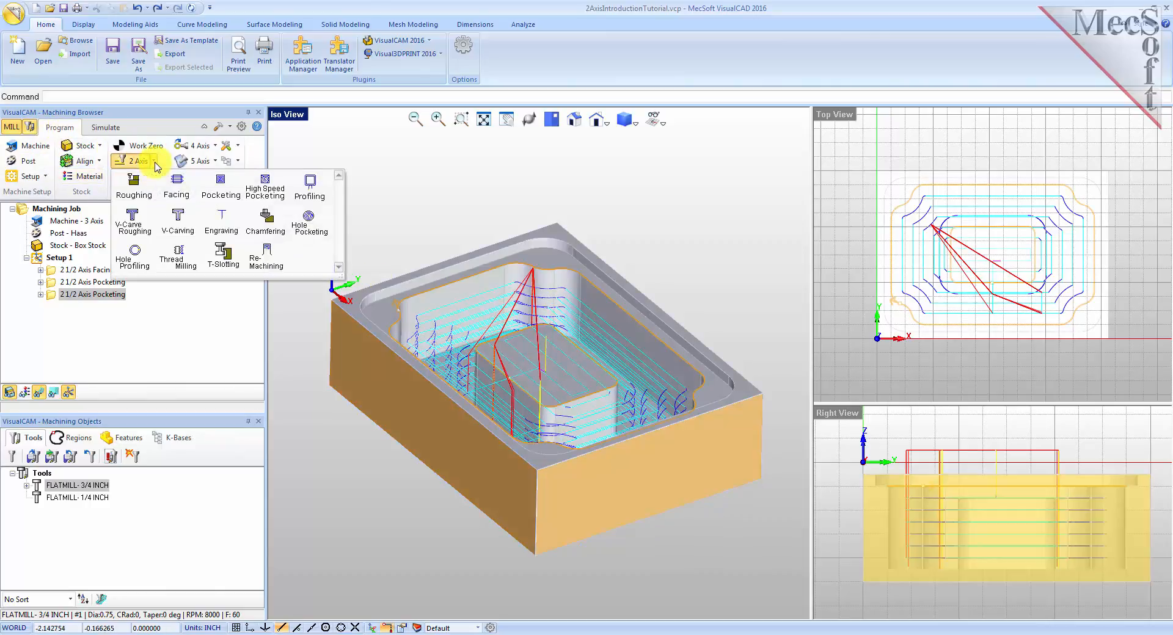
pyautogui.click(327, 201)
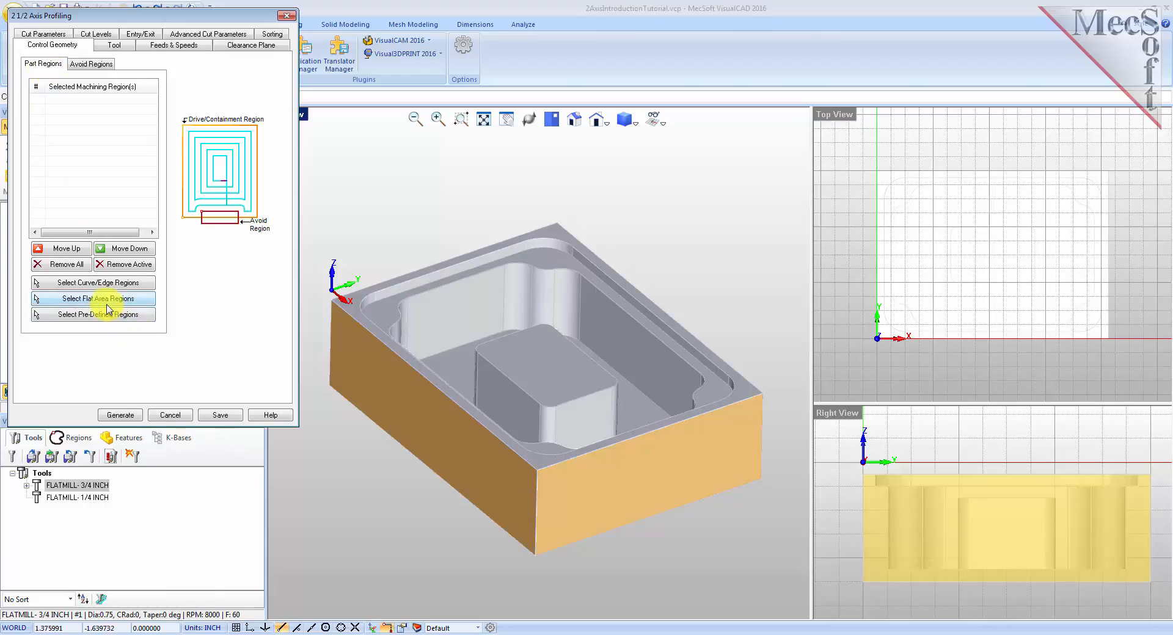
pyautogui.click(134, 299)
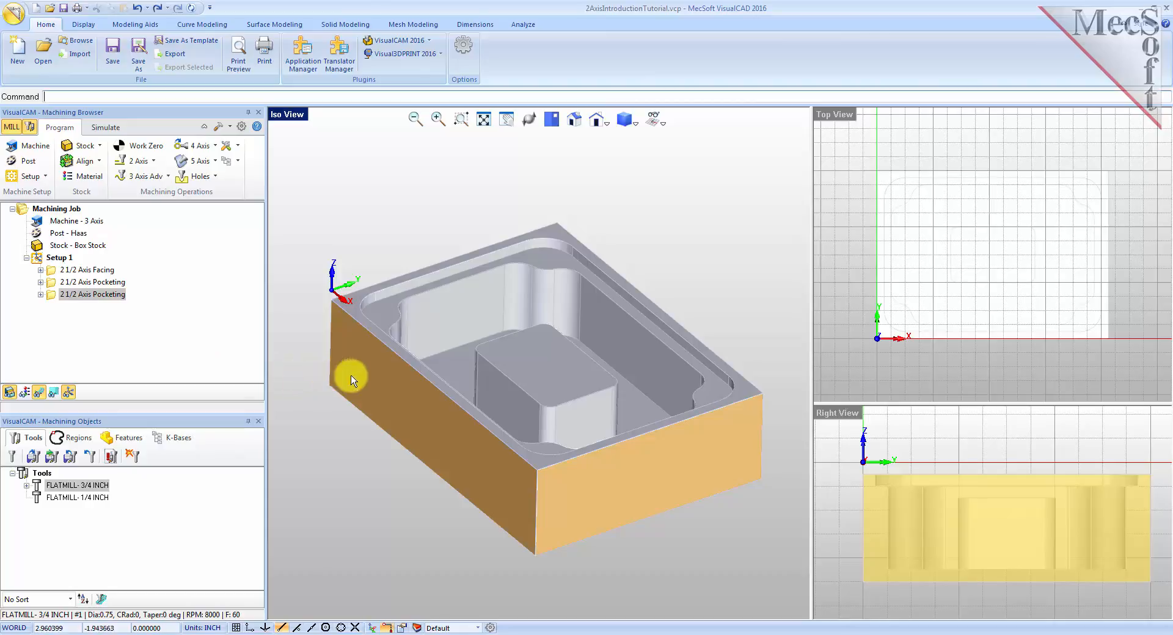
pyautogui.click(455, 365)
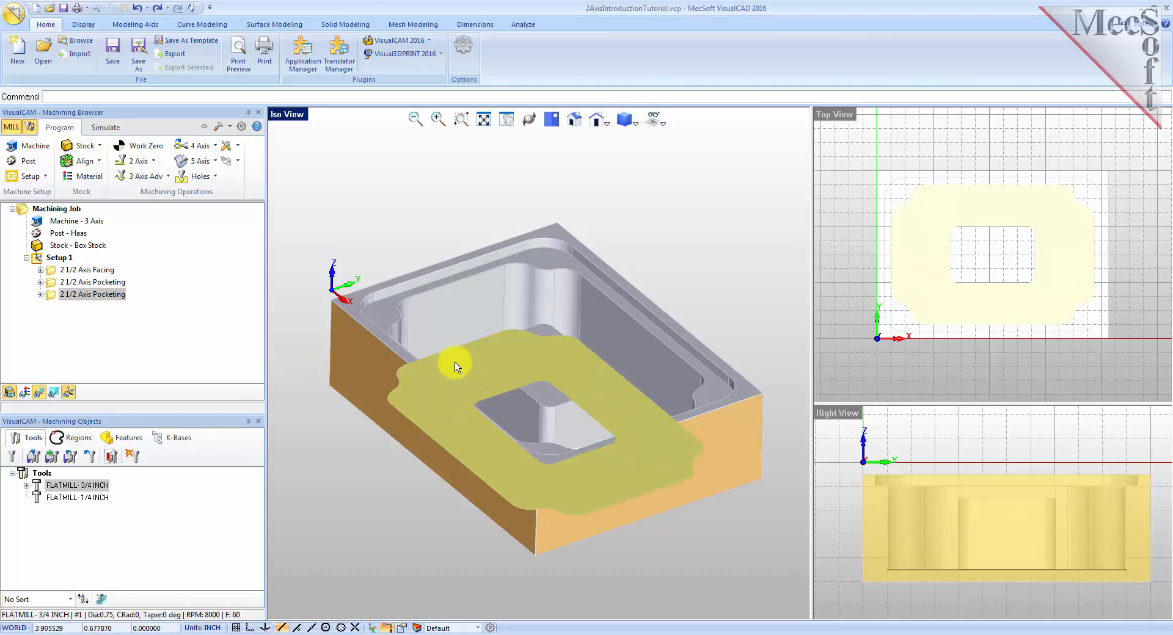
pyautogui.moveTo(346, 384); pyautogui.dragTo(350, 407, button='middle')
pyautogui.rightClick(335, 314)
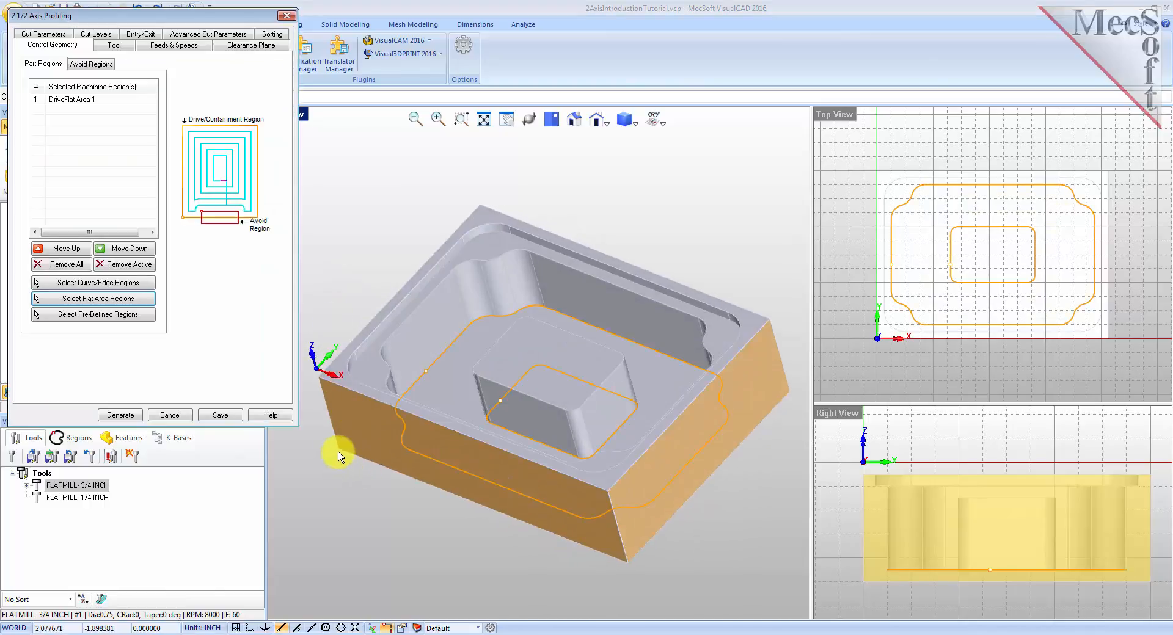
# Choose the FLATMILL- 1/4 INCH tool for the profiling operation.
pyautogui.click(69, 103)
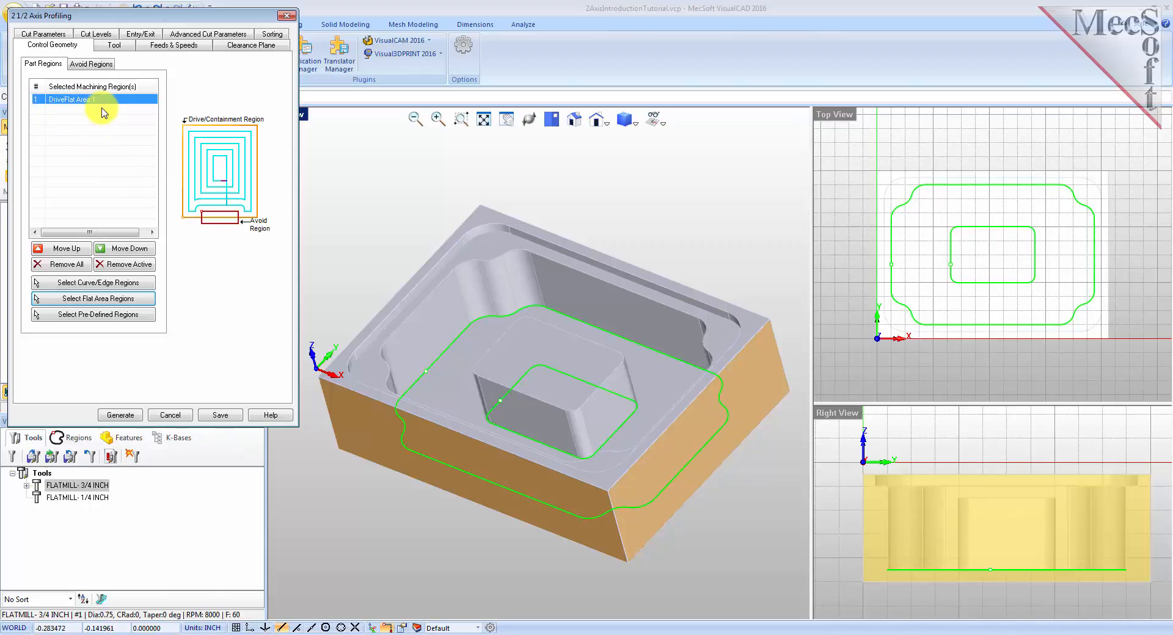
pyautogui.click(114, 44)
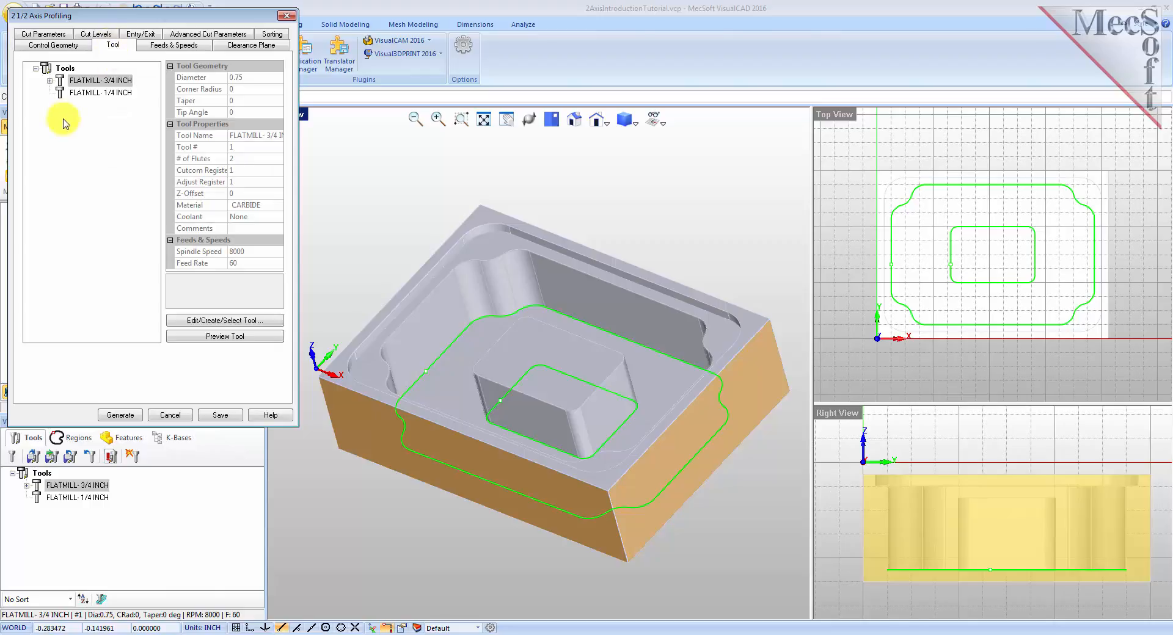
pyautogui.click(61, 93)
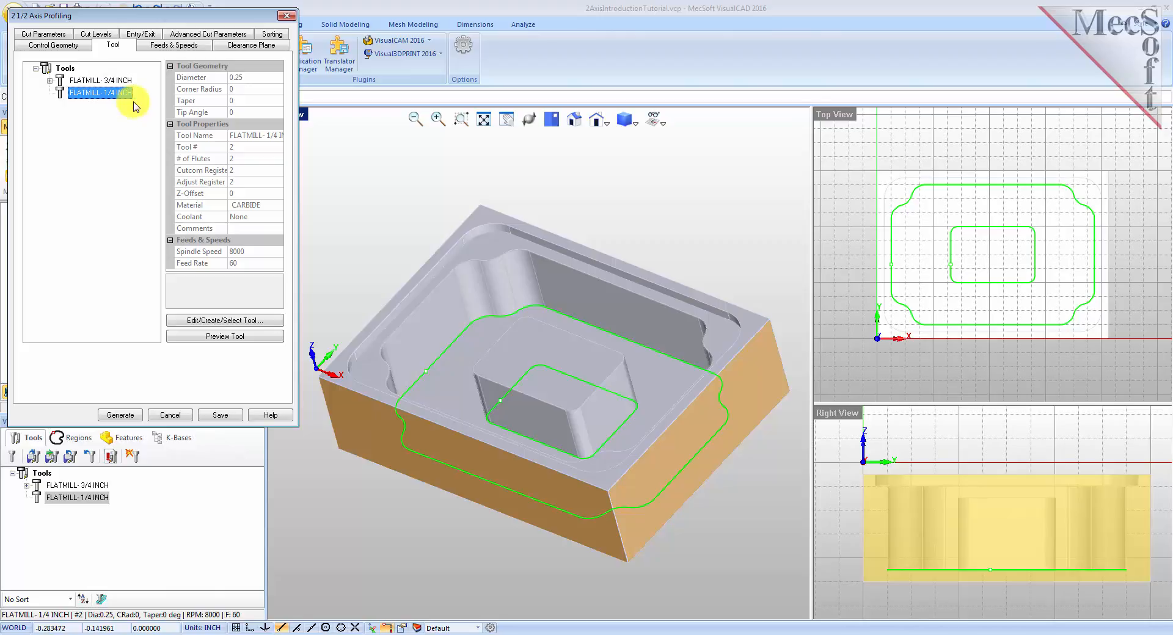
# Set the profiling cut direction to Climb (Down Cut).
pyautogui.click(48, 36)
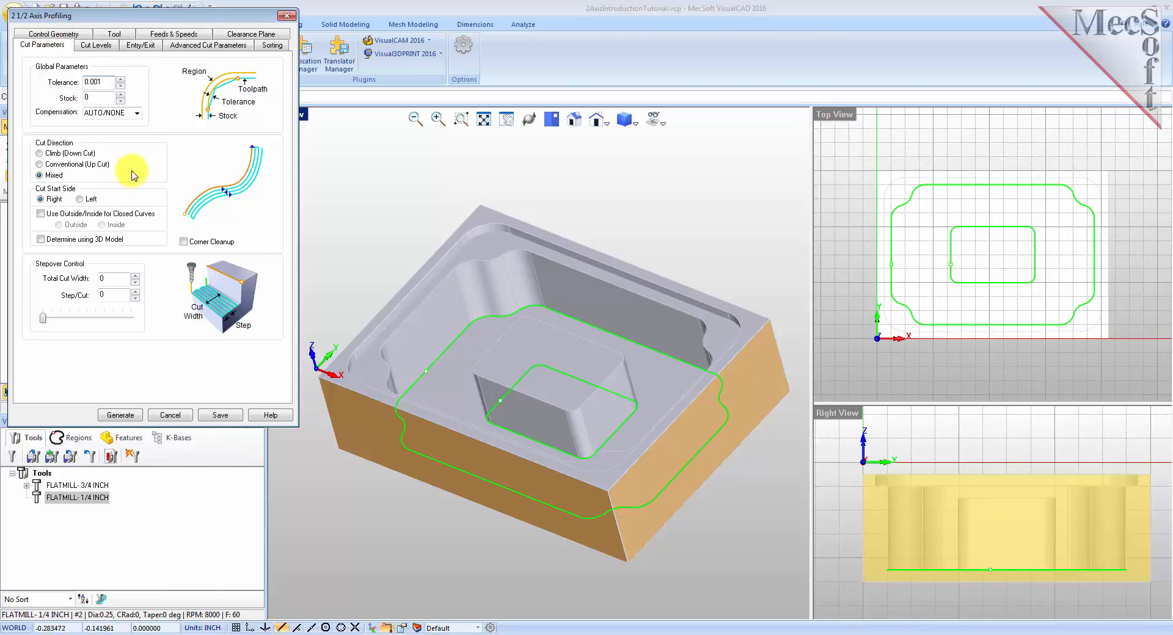
pyautogui.moveTo(110, 81); pyautogui.dragTo(70, 98)
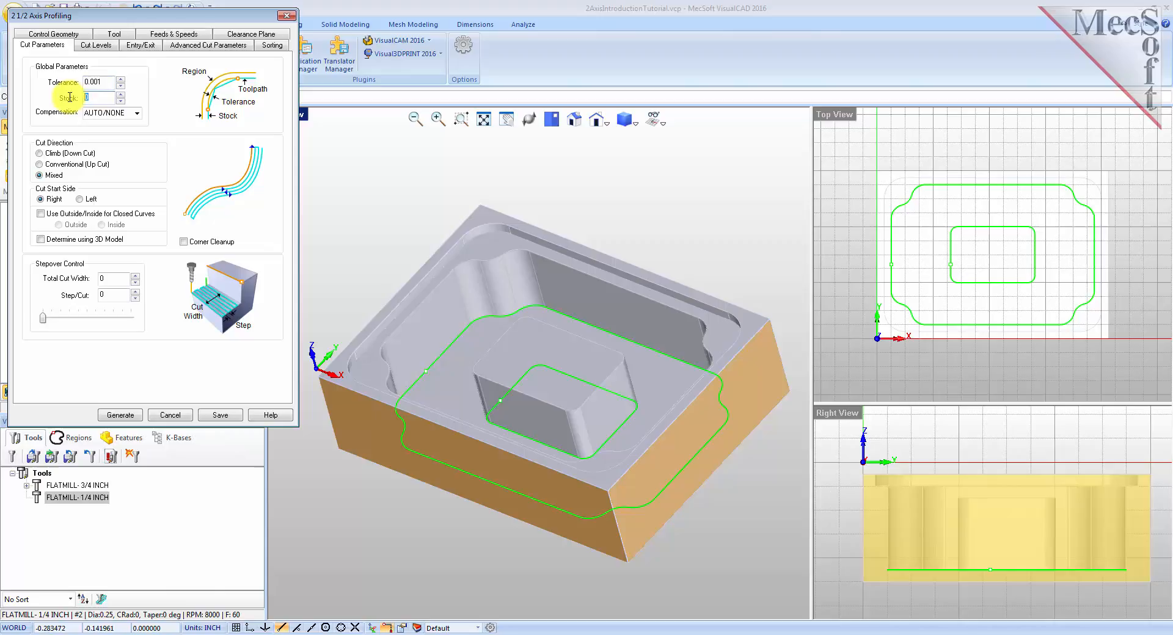
pyautogui.click(40, 154)
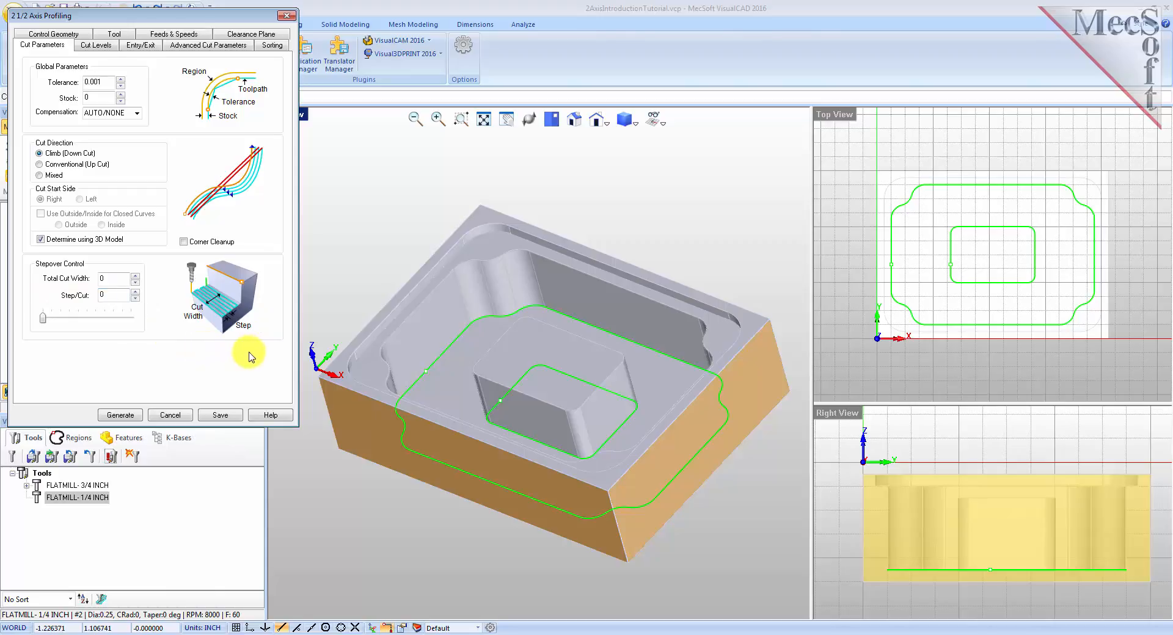
# Place the cut geometry at bottom and generate the profiling toolpath.
pyautogui.click(95, 46)
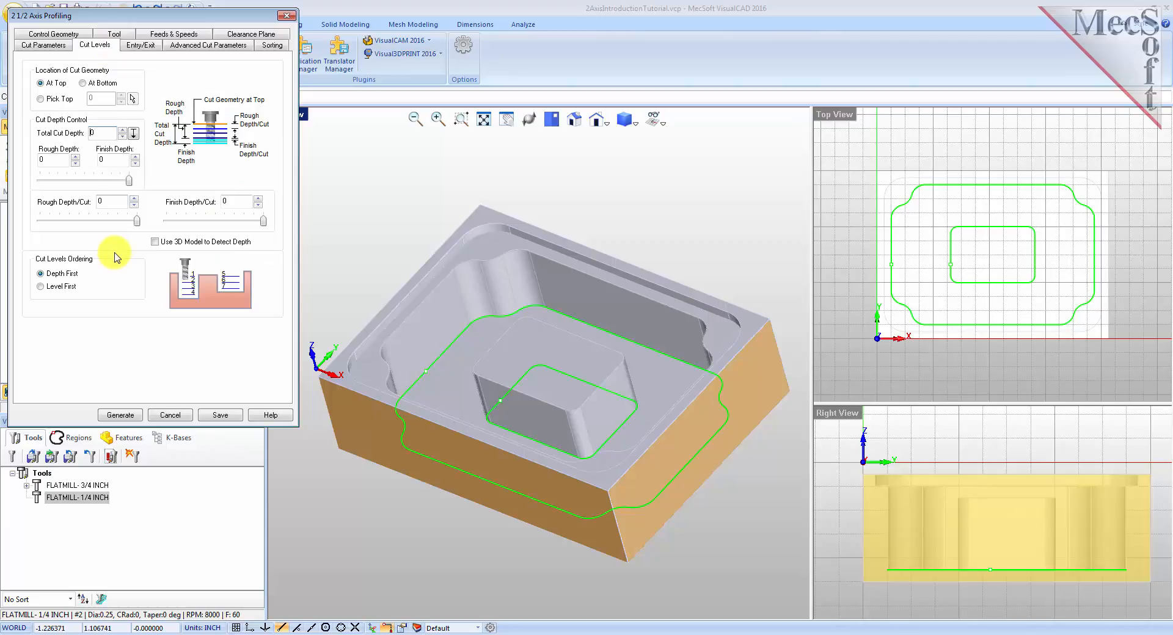
pyautogui.click(83, 84)
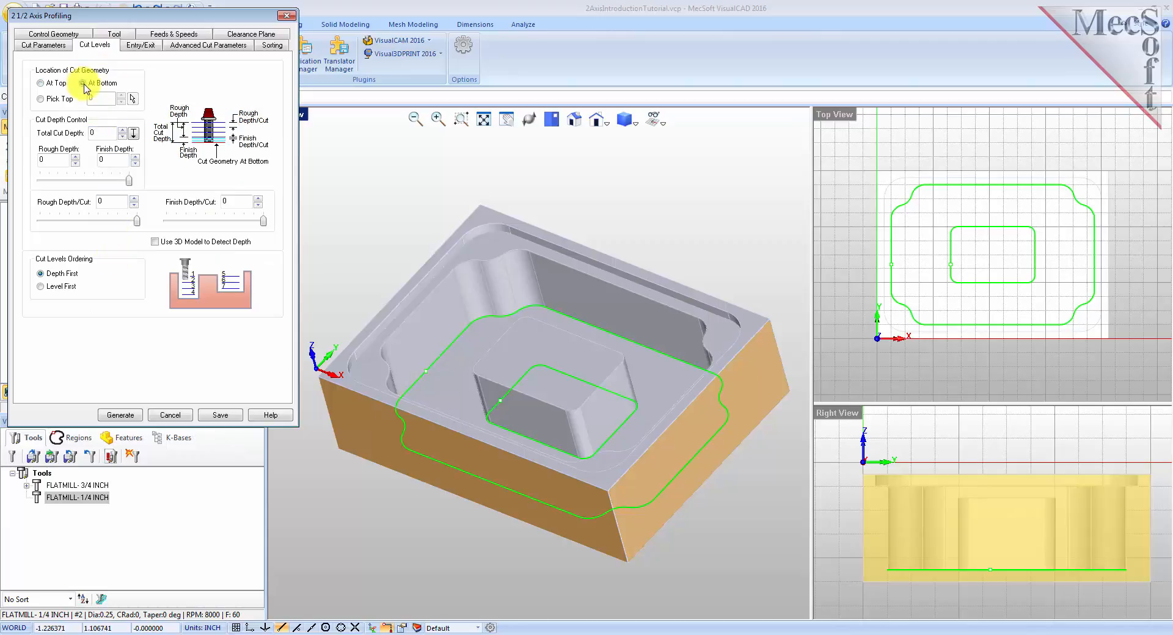
pyautogui.click(121, 415)
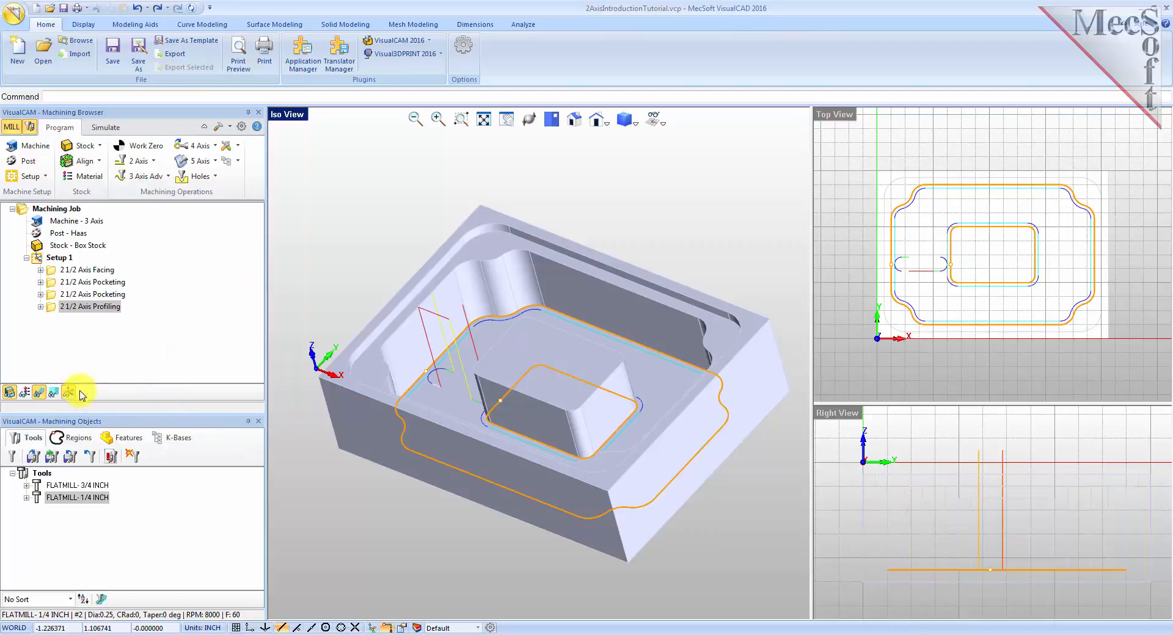
# Display the profiling toolpath alone and orbit the view to inspect it.
pyautogui.click(53, 307)
pyautogui.click(39, 394)
pyautogui.moveTo(358, 398); pyautogui.dragTo(496, 387, button='right')
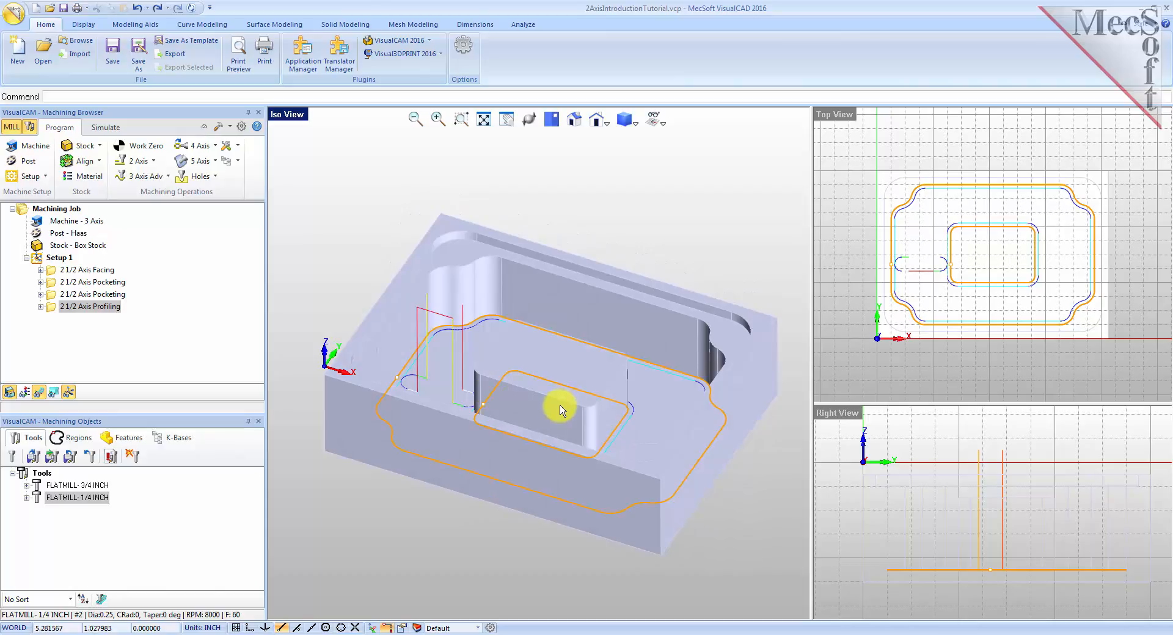
# Simulate the profiling operation on the stock.
pyautogui.click(109, 128)
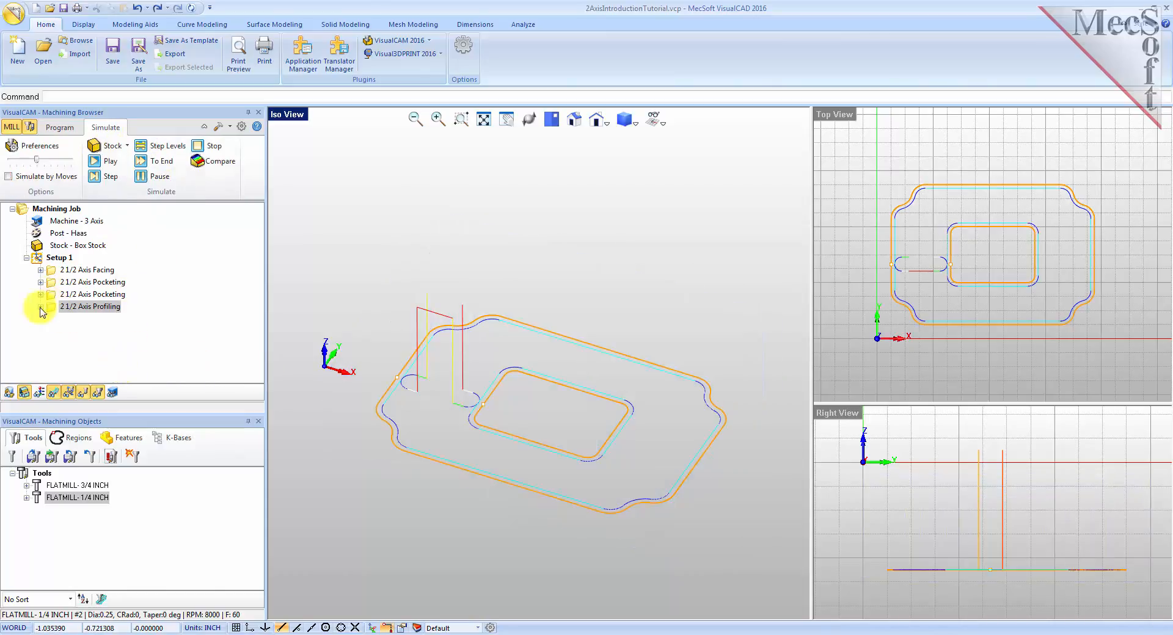
pyautogui.moveTo(36, 160); pyautogui.dragTo(17, 162)
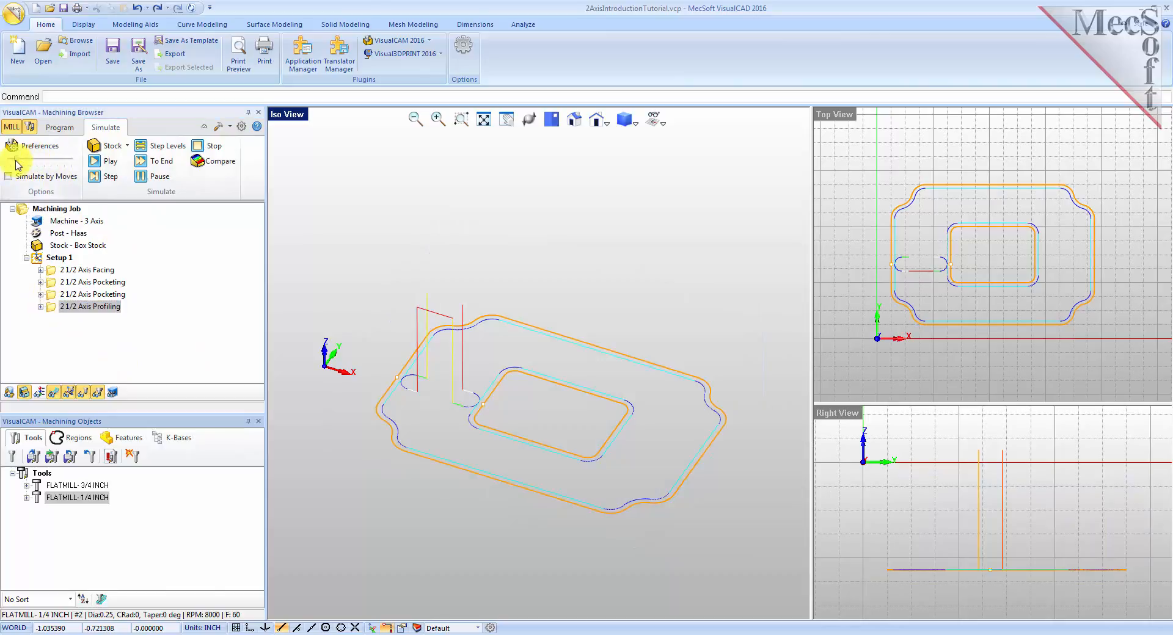
pyautogui.click(112, 162)
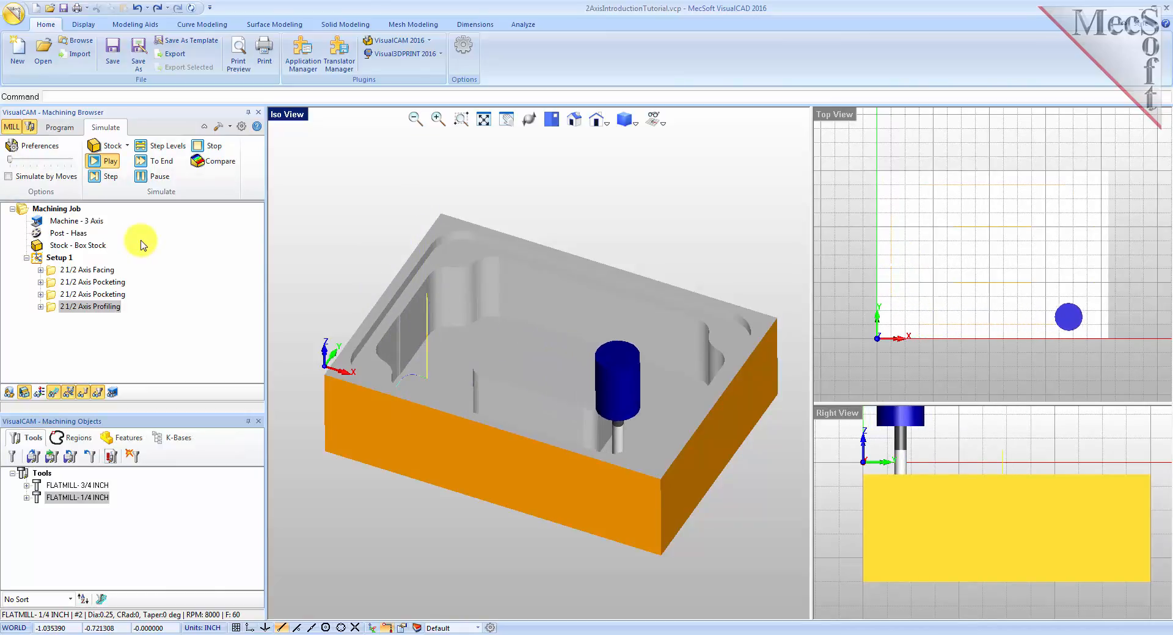
pyautogui.click(154, 178)
# Reset and simulate all of Setup 1 from the start with Simulate by Moves enabled, then inspect the finished part.
pyautogui.click(56, 257)
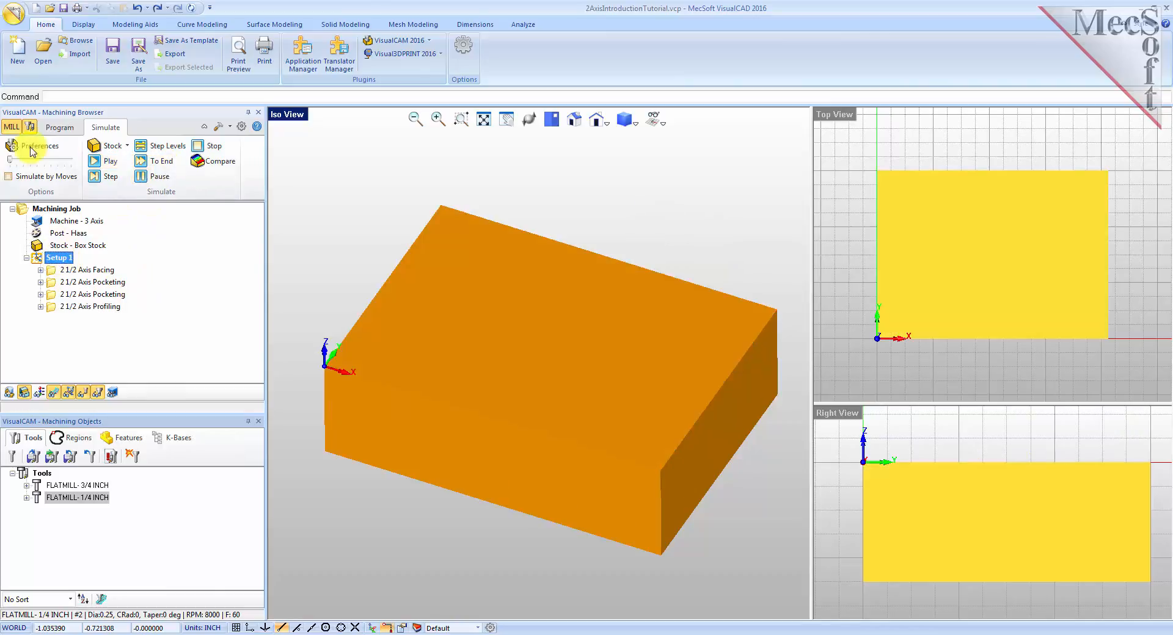
pyautogui.click(111, 162)
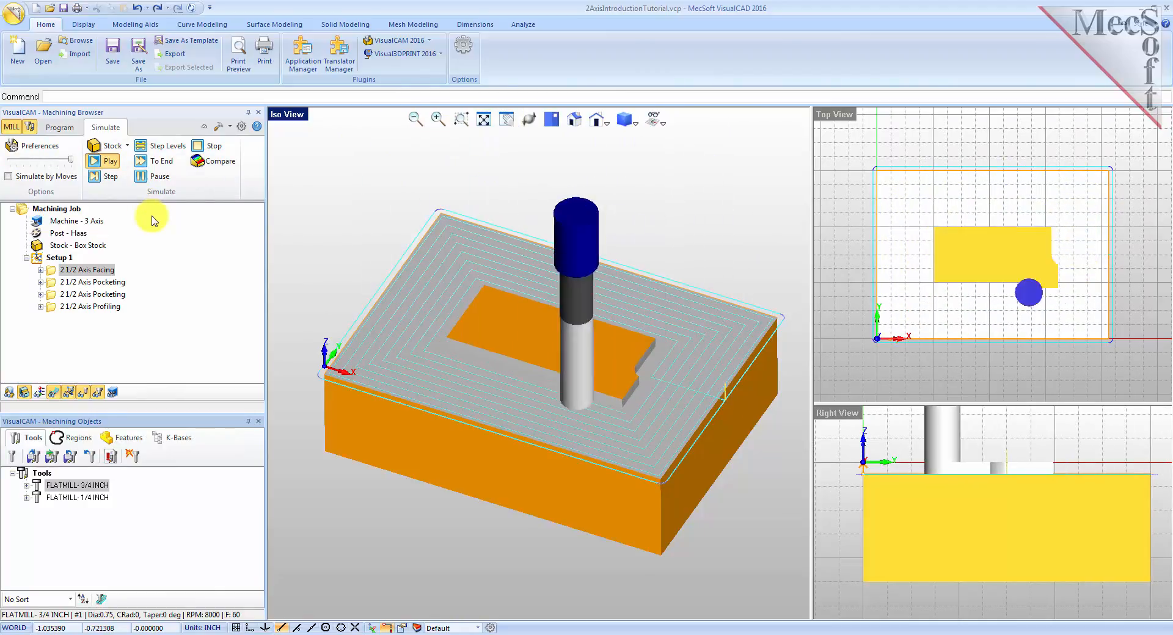
pyautogui.click(9, 176)
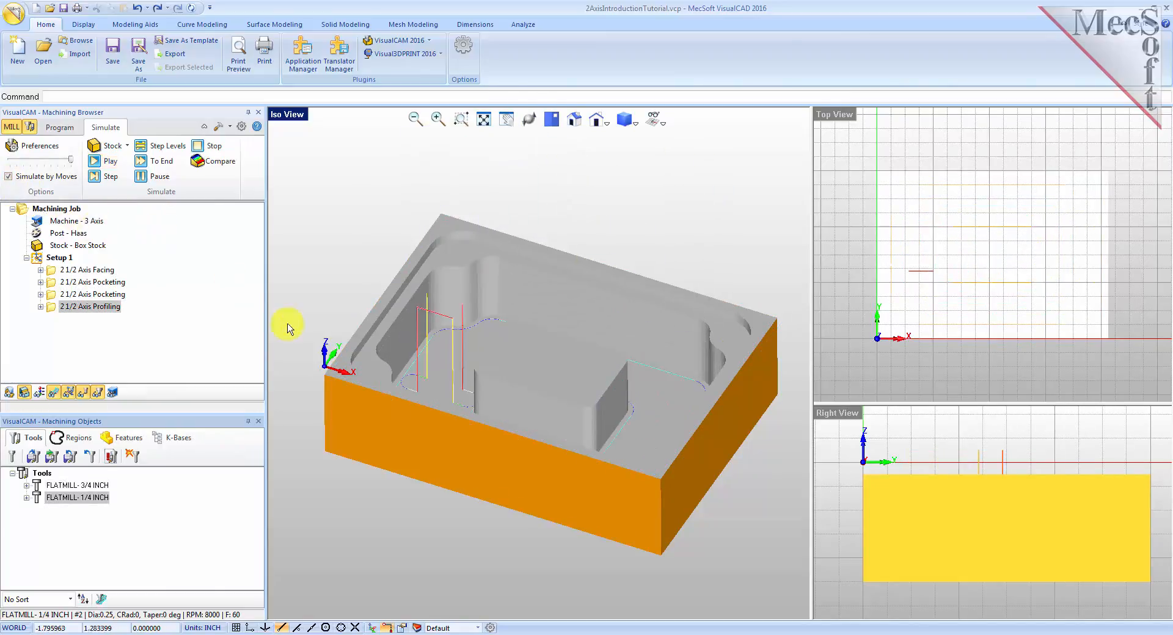
pyautogui.moveTo(575, 400)
pyautogui.mouseDown(button='right')
pyautogui.moveTo(563, 410)
pyautogui.moveTo(576, 431)
pyautogui.moveTo(582, 391)
pyautogui.mouseUp(button='right')
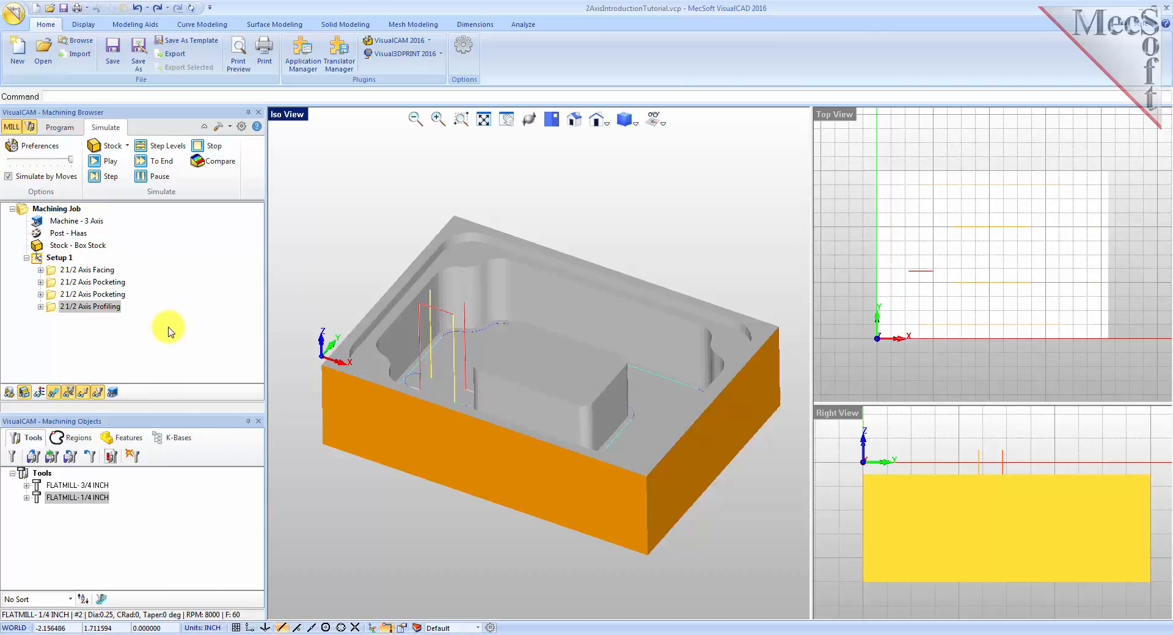
# Post-process Setup 1 to the NC file 2AxisIntroductionTutorial_Setup 1.nc with the Haas post.
pyautogui.click(40, 260)
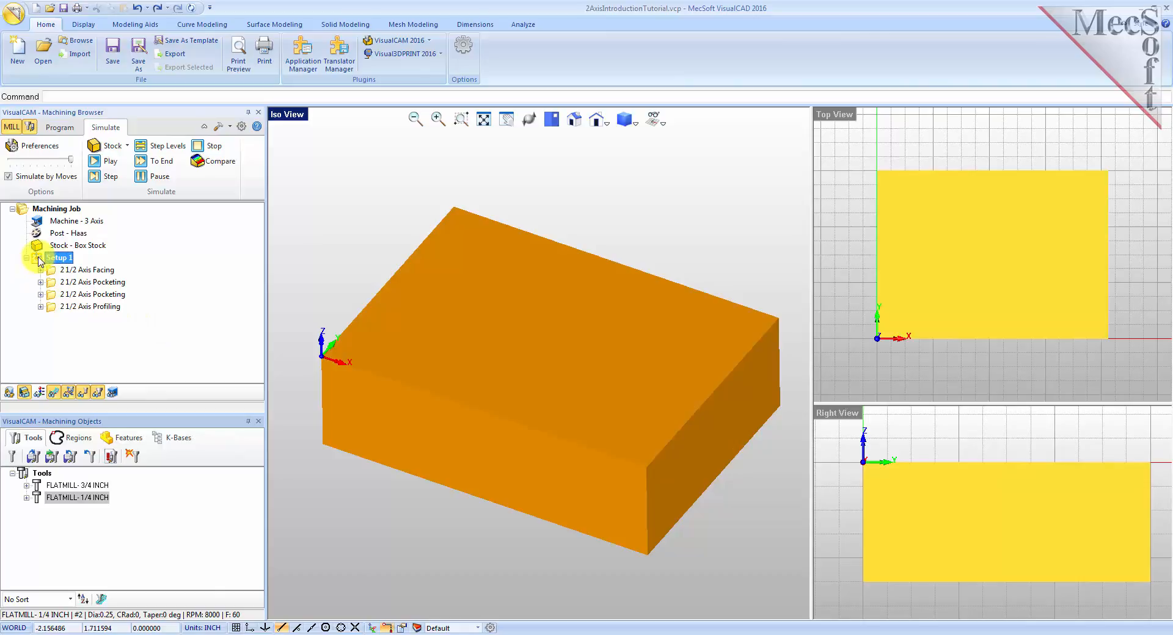
pyautogui.rightClick(40, 260)
pyautogui.click(103, 285)
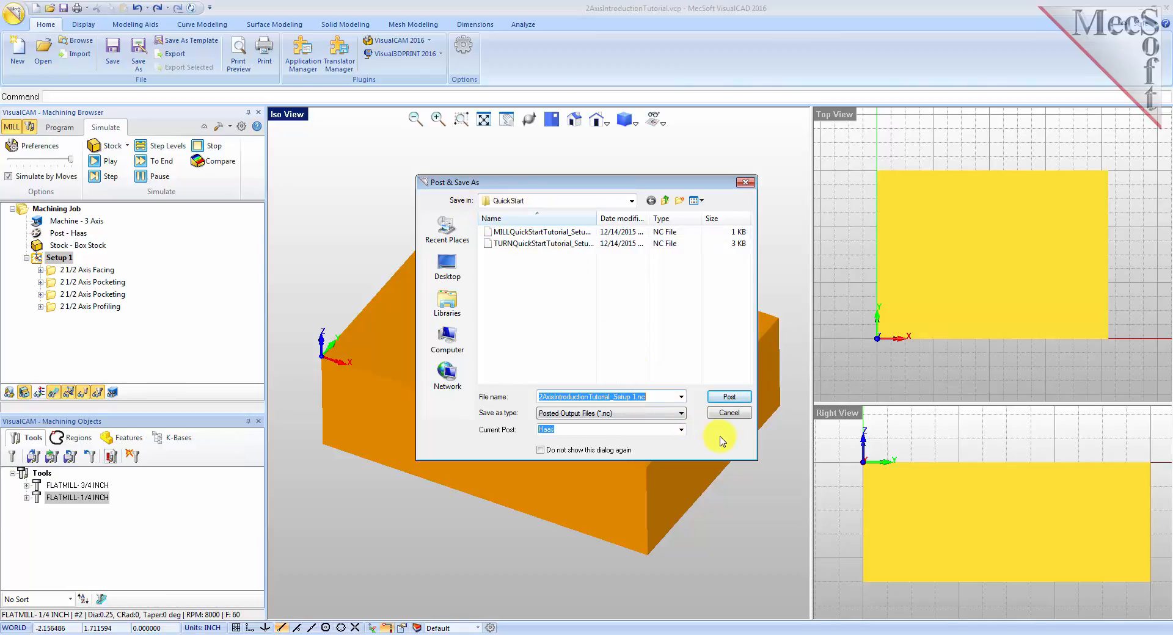
pyautogui.click(729, 397)
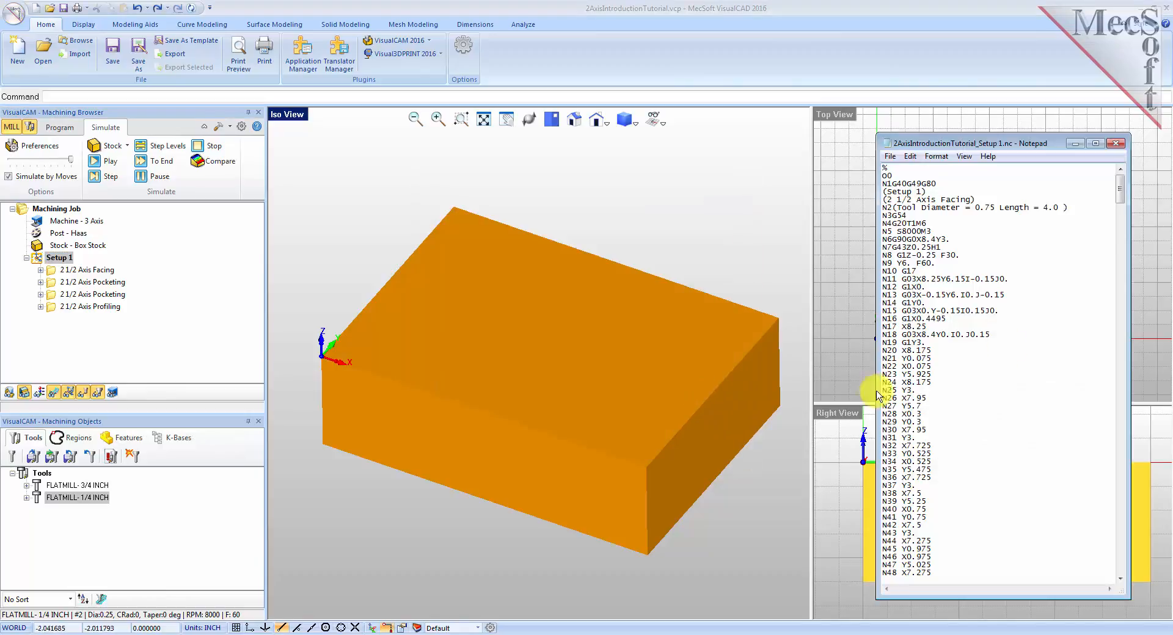
# Review the posted G-code in the Notepad window.
pyautogui.moveTo(1115, 201)
pyautogui.mouseDown()
pyautogui.moveTo(1121, 536)
pyautogui.moveTo(1131, 340)
pyautogui.moveTo(1122, 183)
pyautogui.mouseUp()
pyautogui.moveTo(1070, 210); pyautogui.dragTo(897, 208)
pyautogui.doubleClick(906, 215)
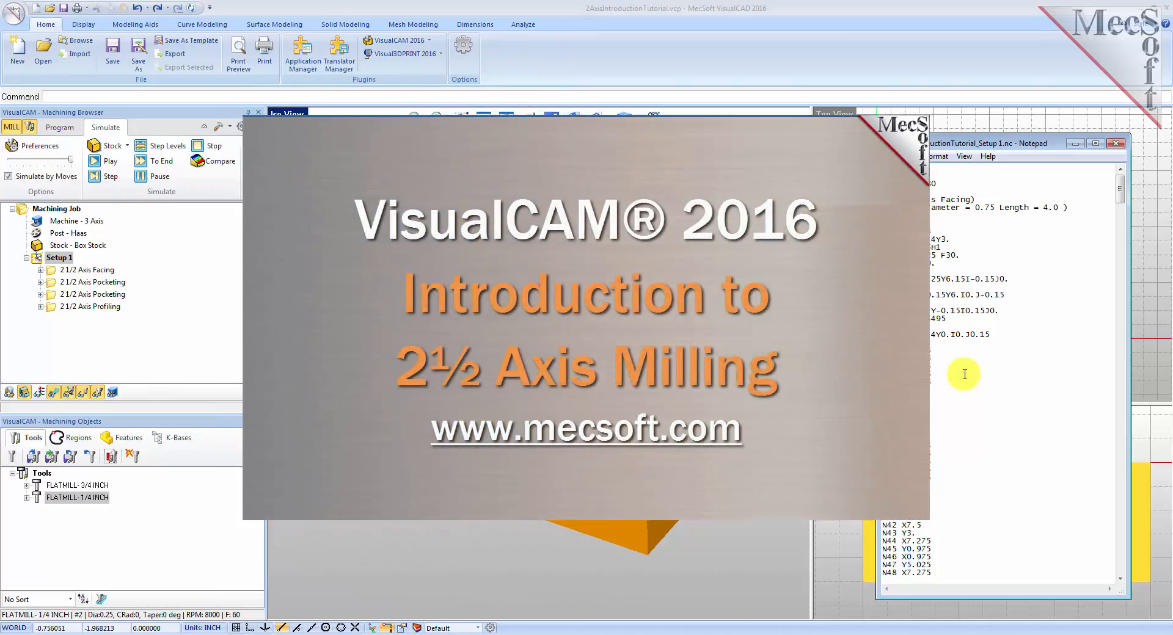
pyautogui.click(56, 128)
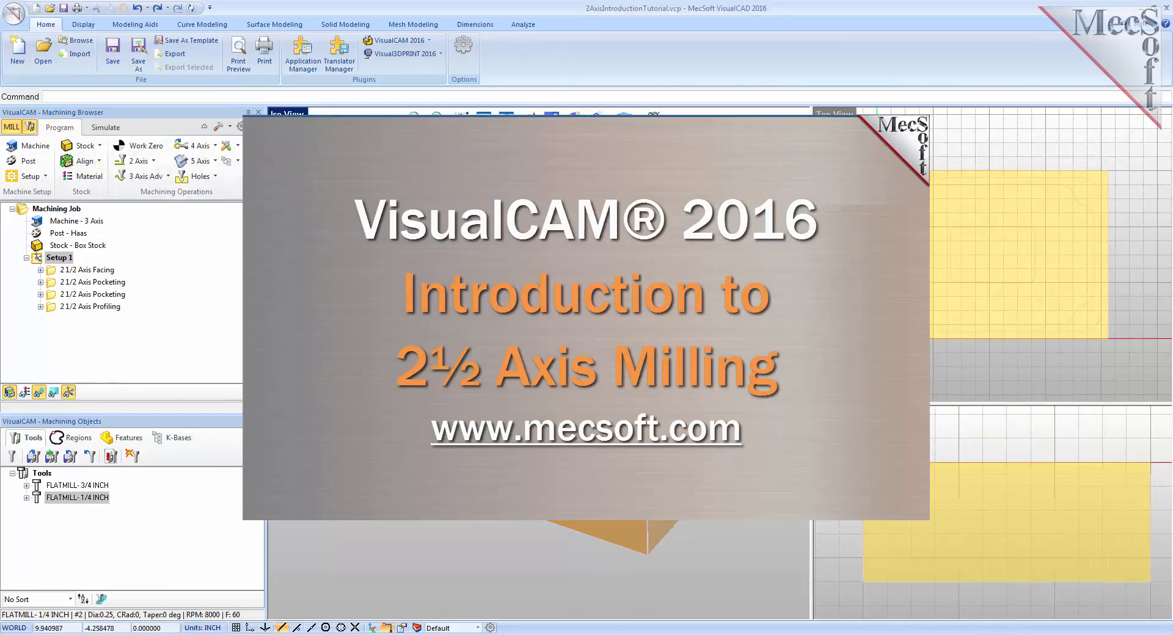
pyautogui.hotkey('alt', 'Tab')
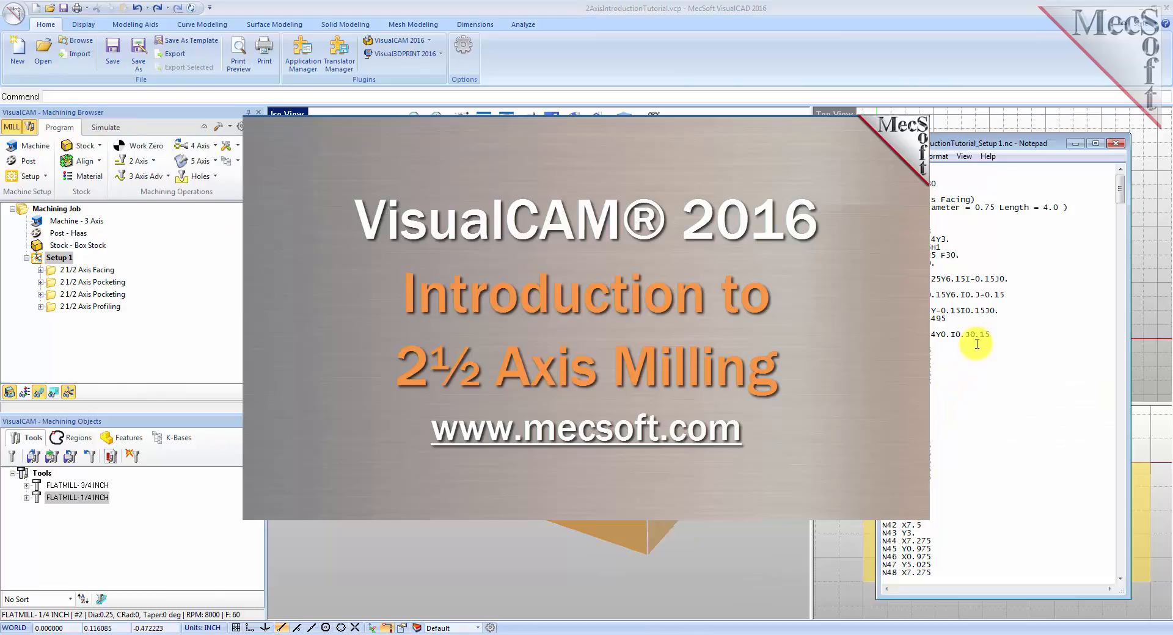